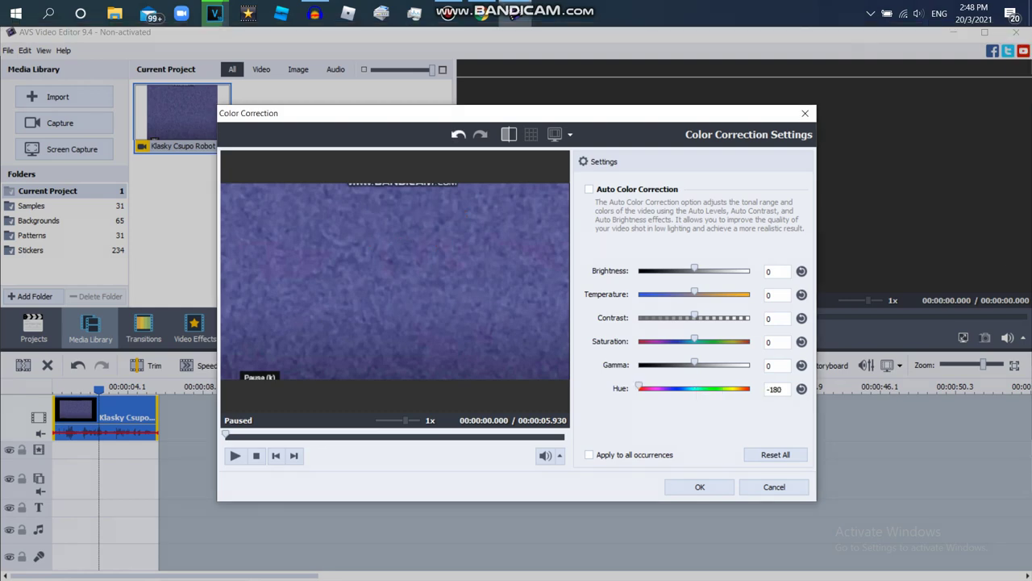
- Accept the clip's color correction settings and bring up the video effects library
{"action": "left_click", "coordinate": [698, 486]}
{"action": "left_click", "coordinate": [196, 328]}
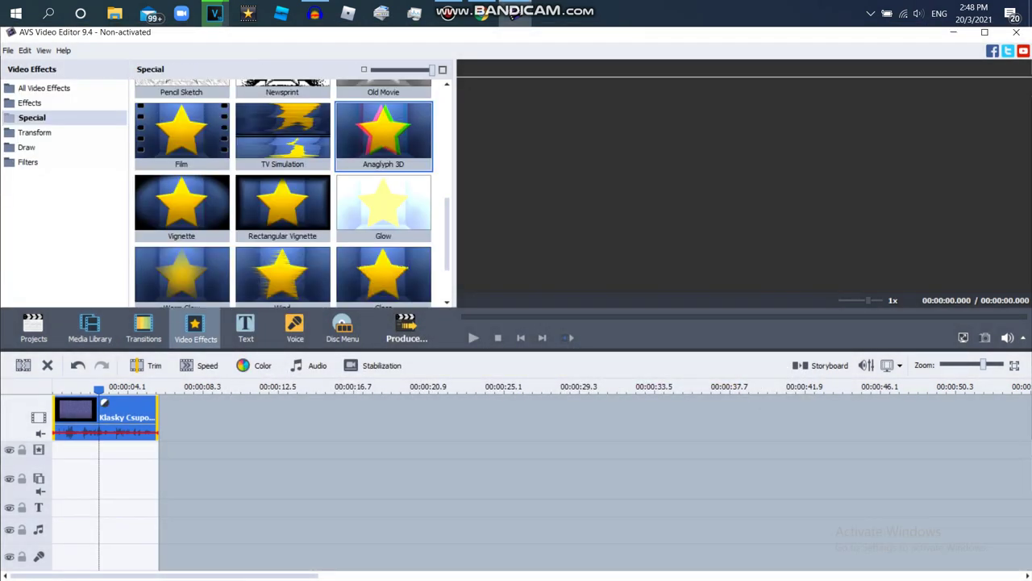
- Annotate the screen above the timeline with the red text "Now Put Invert", and leave drawing mode
{"action": "key", "text": "ctrl+alt+d"}
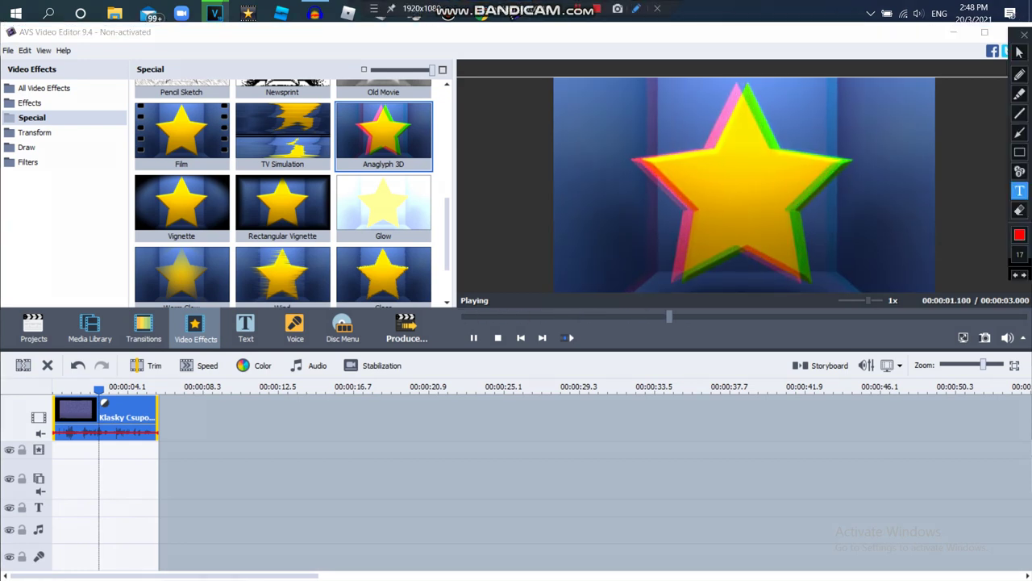
{"action": "left_click", "coordinate": [198, 376]}
{"action": "type", "text": "Now"}
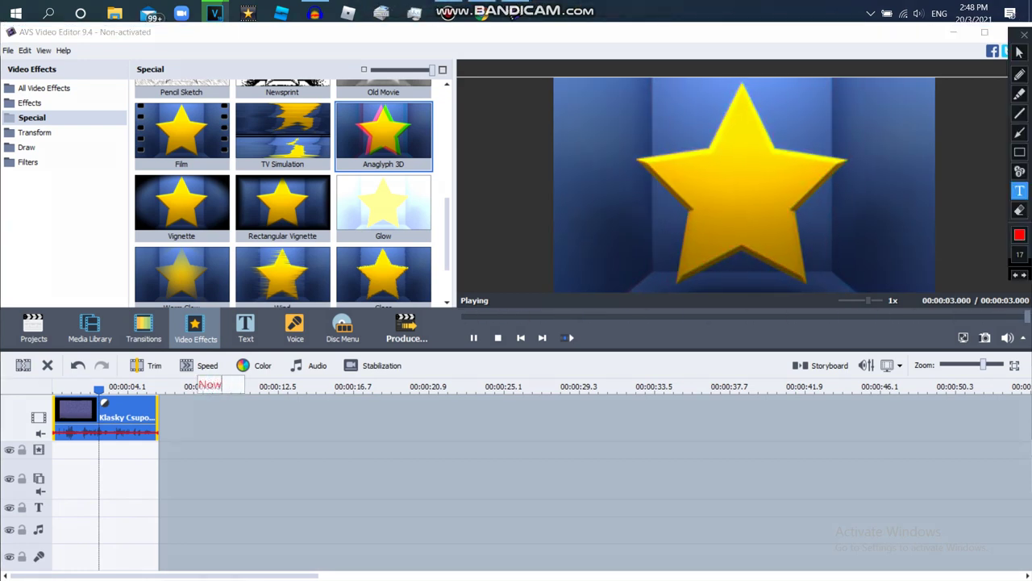
{"action": "type", "text": " Put Invert"}
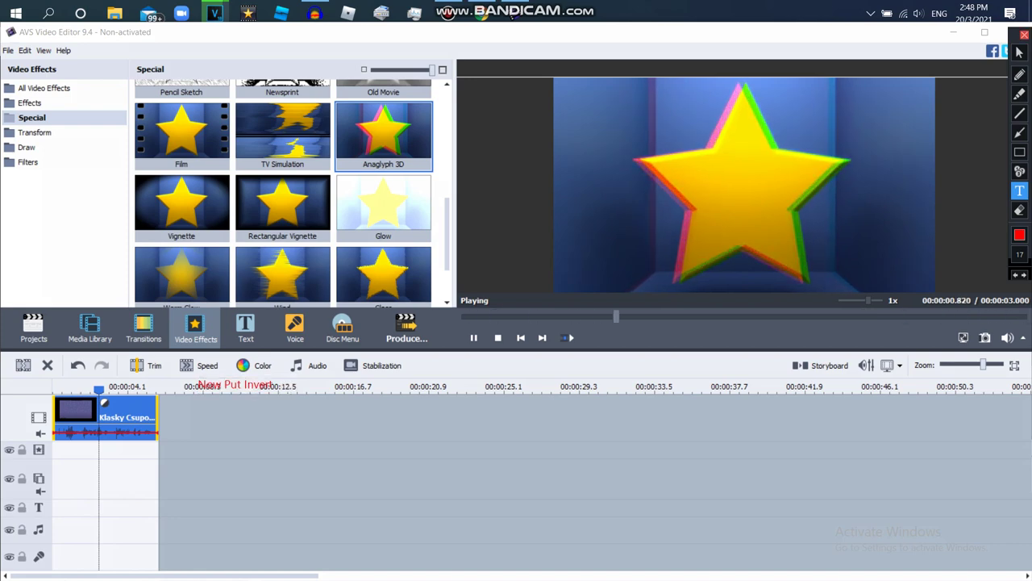
{"action": "key", "text": "ctrl+shift+d"}
- Add the Invert effect from the Effects category to the timeline and fit it to the clip's length
{"action": "scroll", "coordinate": [286, 194], "scroll_direction": "up", "scroll_amount": 7}
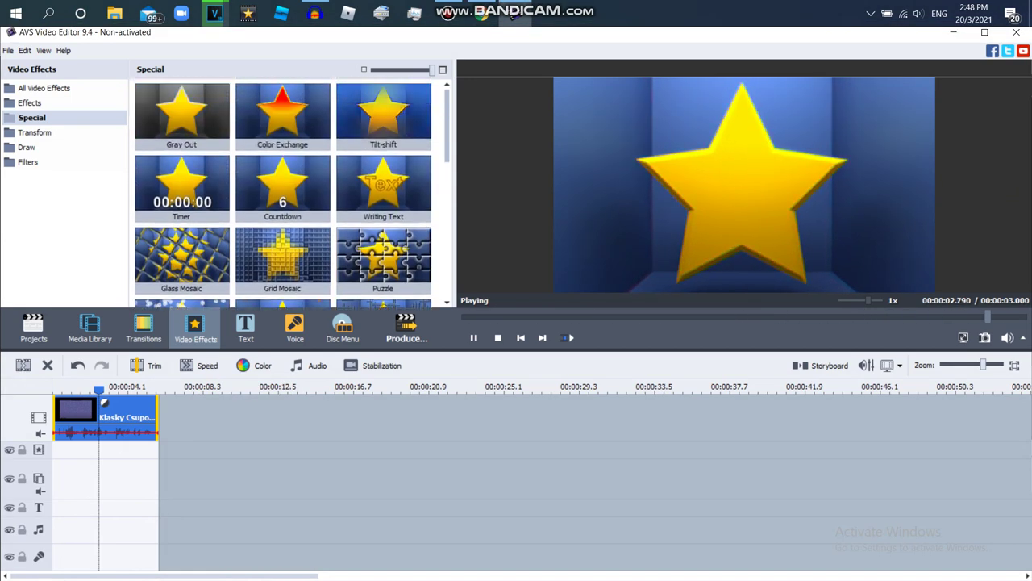
{"action": "scroll", "coordinate": [286, 193], "scroll_direction": "down", "scroll_amount": 8}
{"action": "scroll", "coordinate": [282, 194], "scroll_direction": "down", "scroll_amount": 1}
{"action": "left_click", "coordinate": [31, 103]}
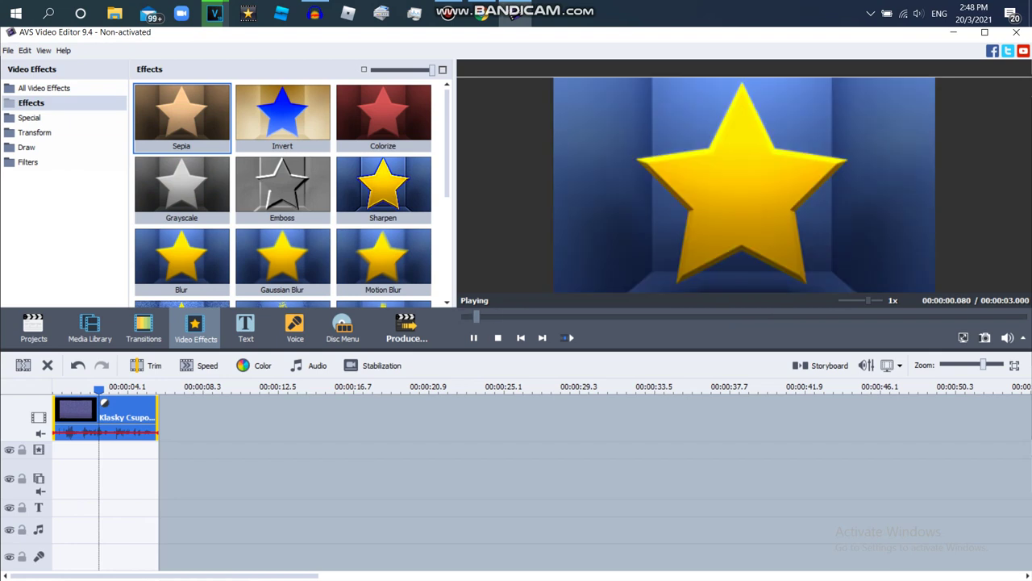
{"action": "left_click_drag", "start_coordinate": [282, 117], "coordinate": [129, 491]}
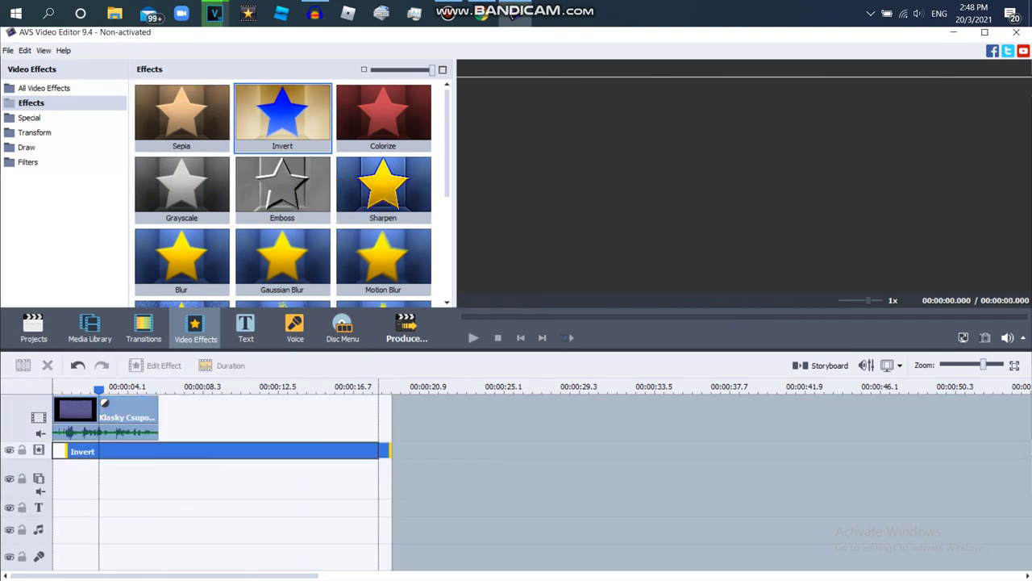
{"action": "left_click_drag", "start_coordinate": [378, 451], "coordinate": [158, 451]}
- Add three more video effect lines to the timeline below the Invert effect
{"action": "right_click", "coordinate": [180, 451]}
{"action": "left_click", "coordinate": [219, 509]}
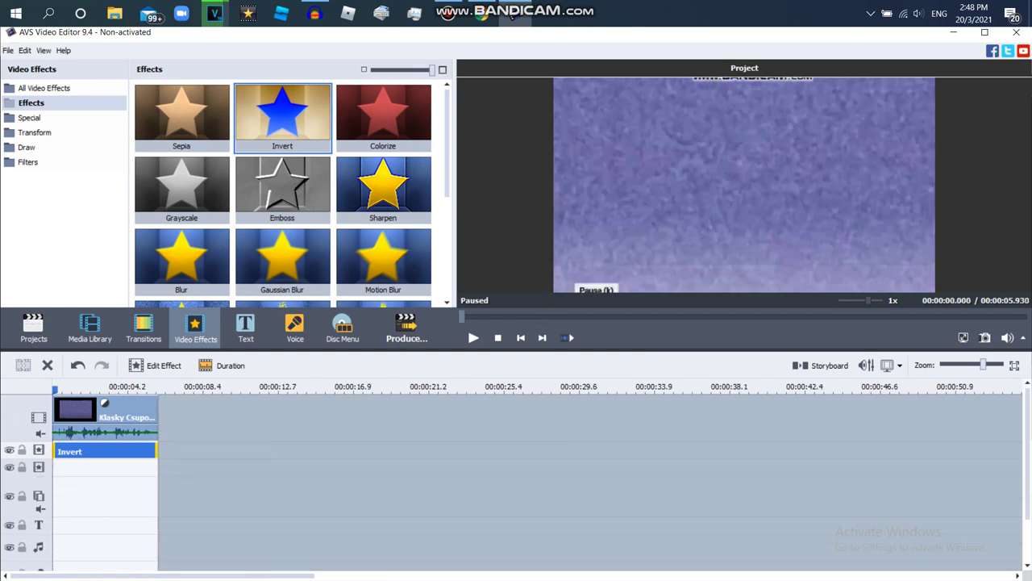
{"action": "right_click", "coordinate": [187, 473]}
{"action": "left_click", "coordinate": [222, 548]}
{"action": "right_click", "coordinate": [238, 477]}
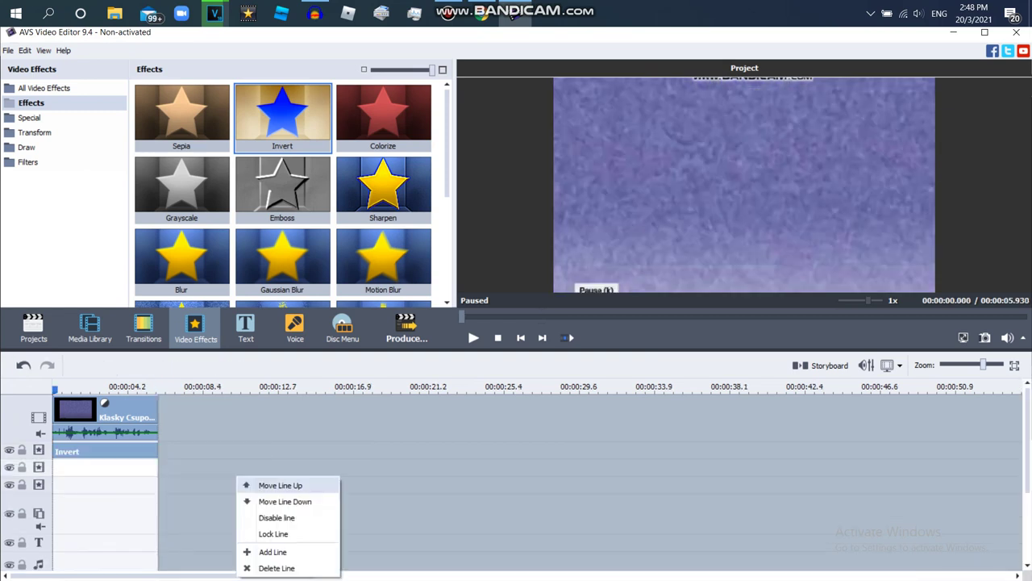
{"action": "left_click", "coordinate": [273, 551]}
- Locate Anaglyph 3D among all video effects and annotate the screen with "Let's Add Anaglyph 3D But No Edit!"
{"action": "scroll", "coordinate": [291, 194], "scroll_direction": "down", "scroll_amount": 5}
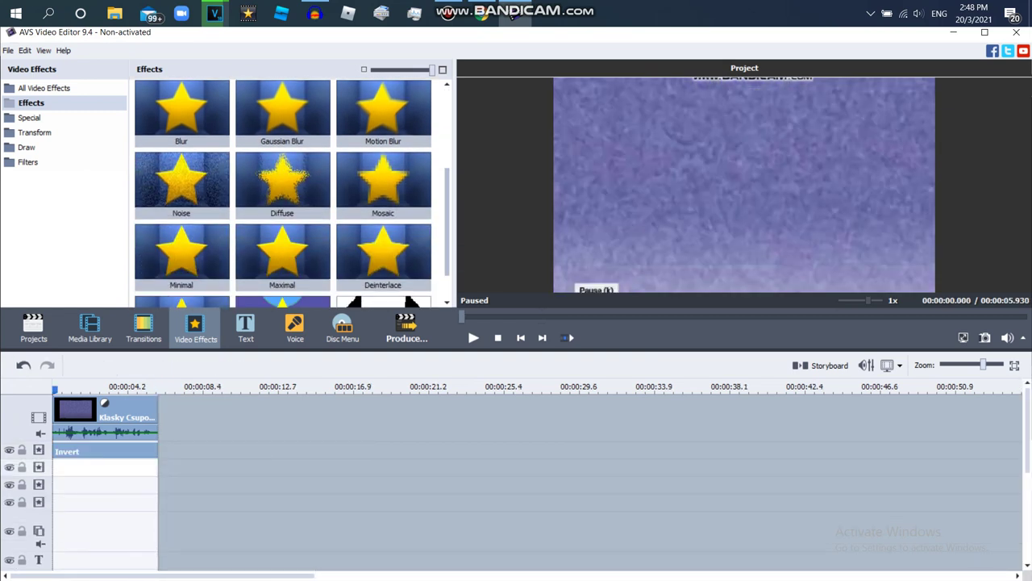
{"action": "left_click", "coordinate": [44, 88]}
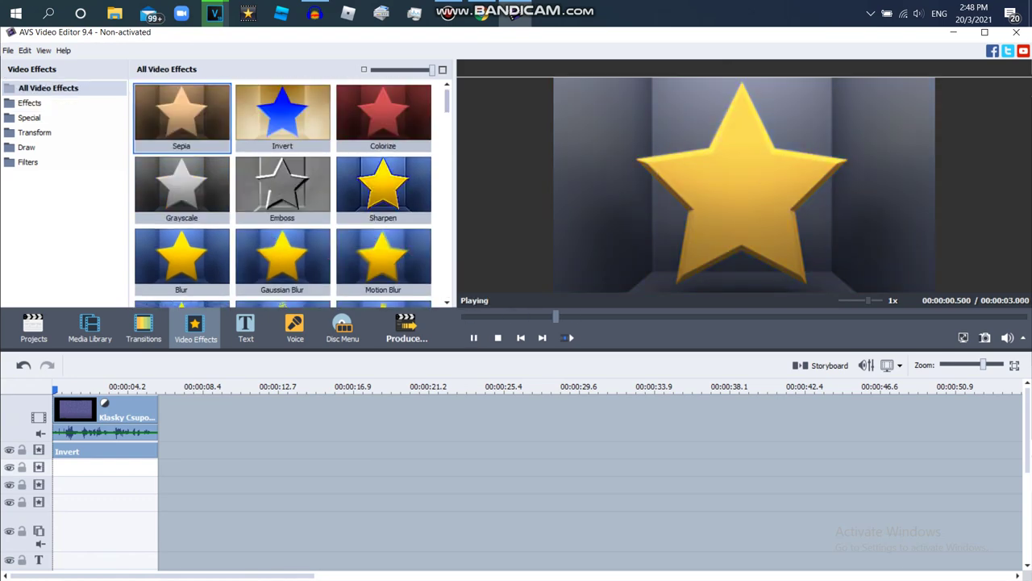
{"action": "scroll", "coordinate": [282, 193], "scroll_direction": "down", "scroll_amount": 10}
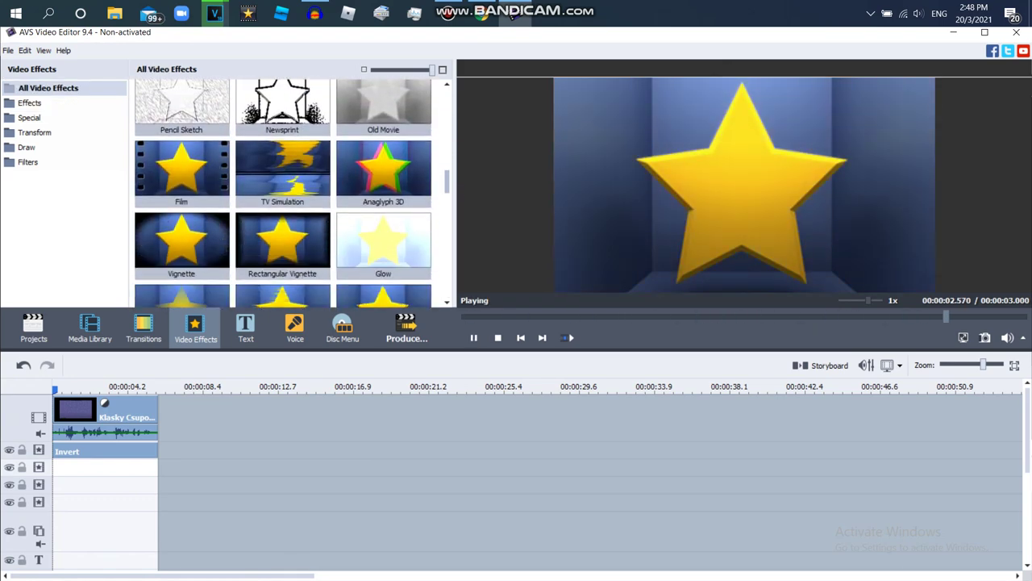
{"action": "scroll", "coordinate": [282, 193], "scroll_direction": "down", "scroll_amount": 2}
{"action": "left_click", "coordinate": [636, 9]}
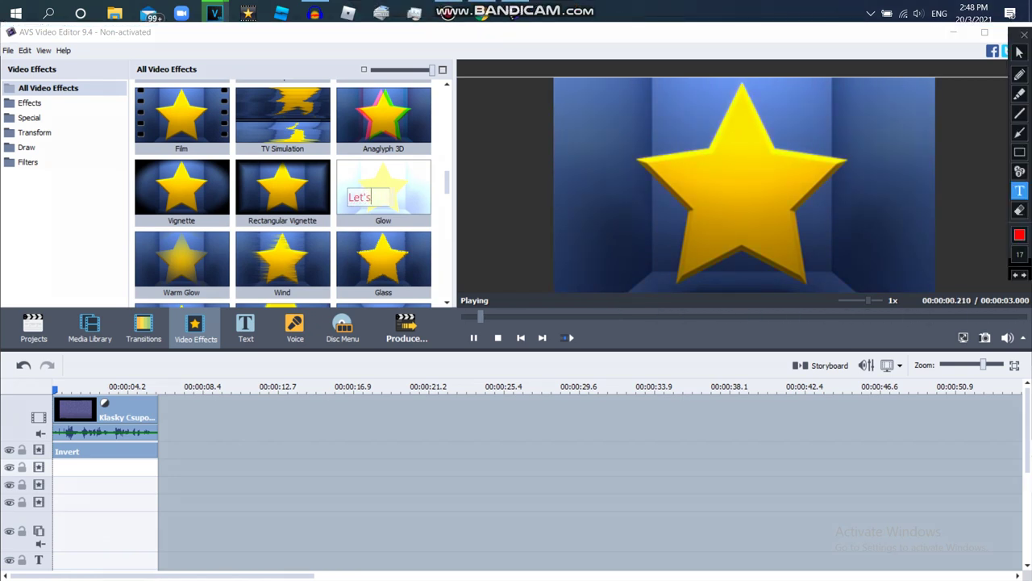
{"action": "type", "text": "dd"}
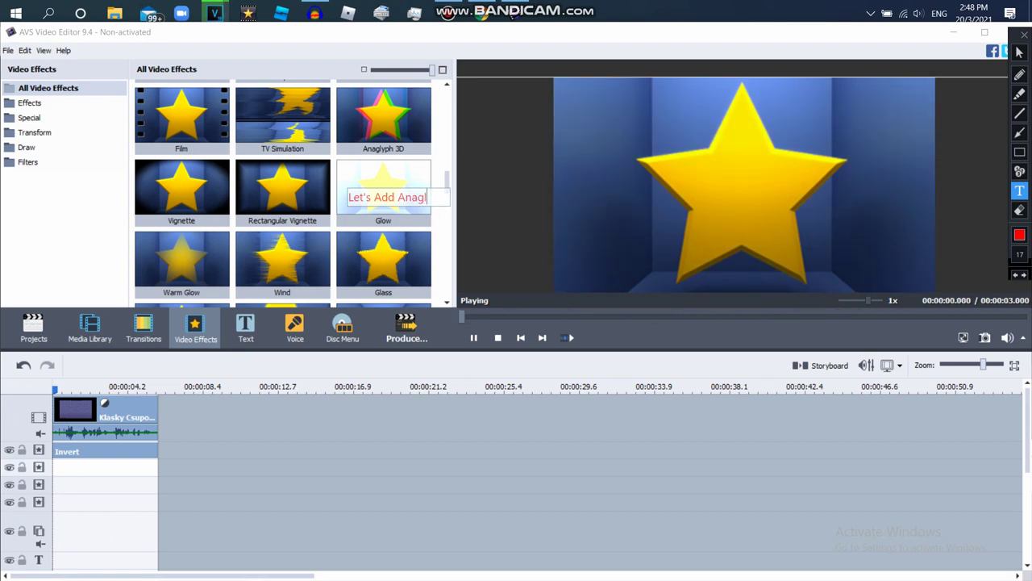
{"action": "type", "text": "Anaglyph "}
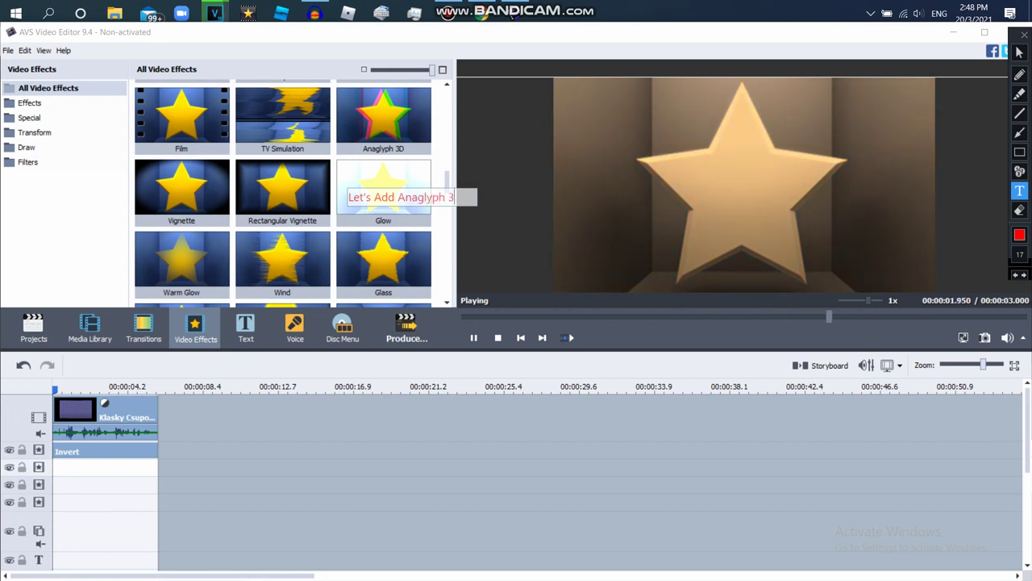
{"action": "type", "text": "3D But No "}
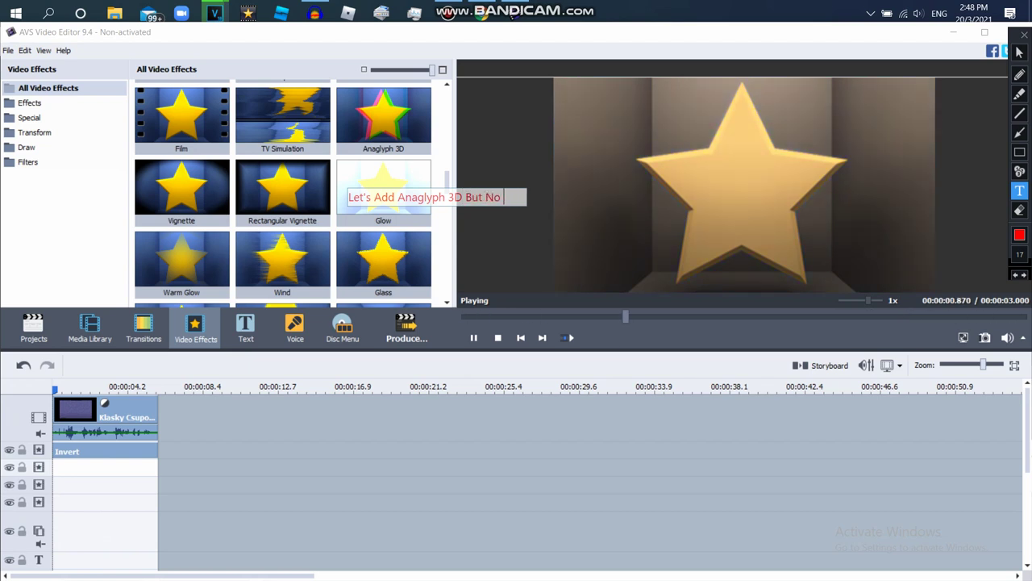
{"action": "type", "text": "Edit!"}
{"action": "key", "text": "Return"}
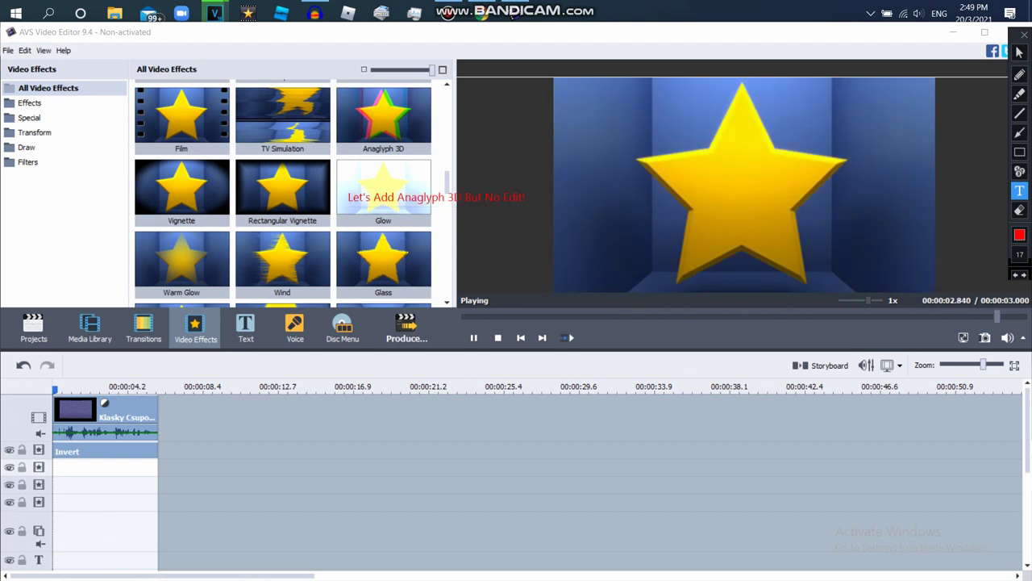
- Add the Anaglyph 3D effect below Invert, fit it to the clip's length and preview a frame mid-clip
{"action": "left_click_drag", "start_coordinate": [383, 121], "coordinate": [113, 484]}
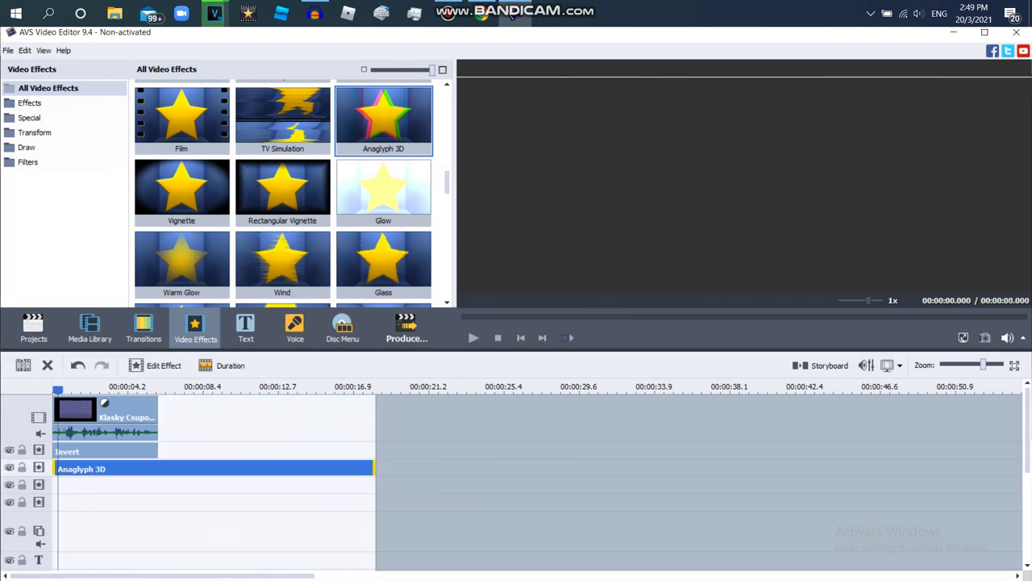
{"action": "left_click_drag", "start_coordinate": [158, 390], "coordinate": [99, 389]}
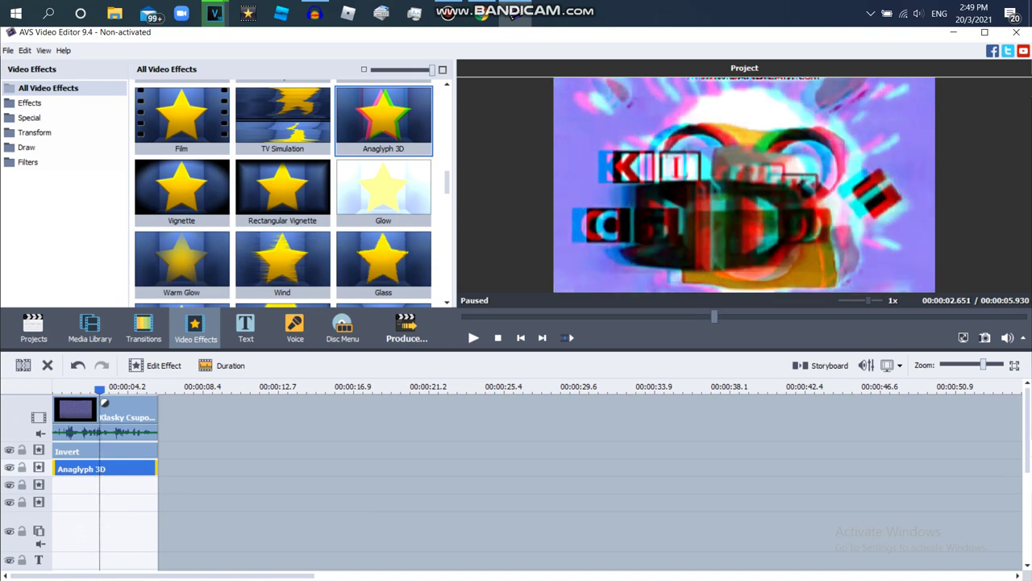
- Add the Wave effect between Invert and Anaglyph 3D on the timeline, fitted to the clip's length
{"action": "scroll", "coordinate": [283, 194], "scroll_direction": "down", "scroll_amount": 5}
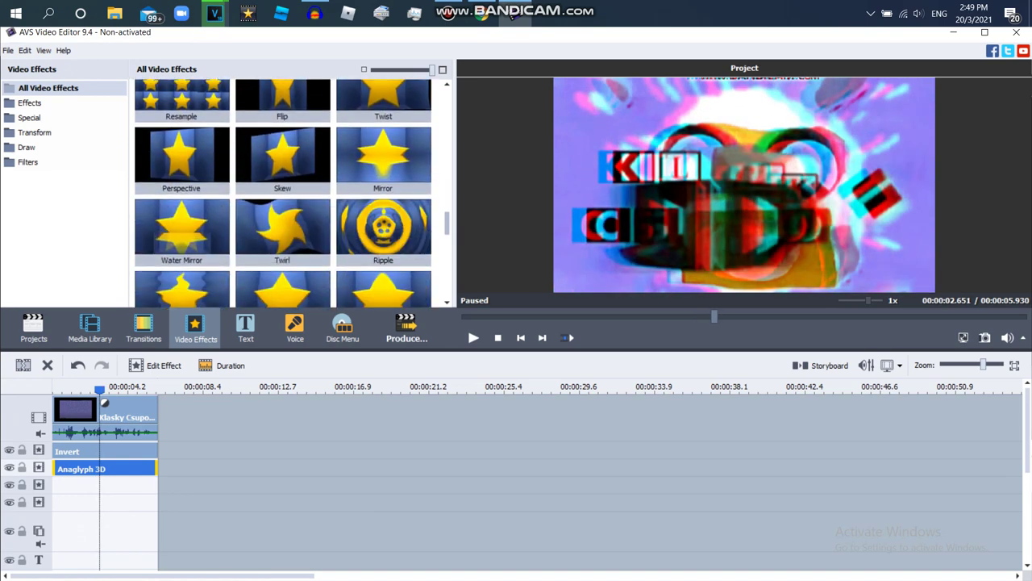
{"action": "left_click_drag", "start_coordinate": [182, 278], "coordinate": [113, 469]}
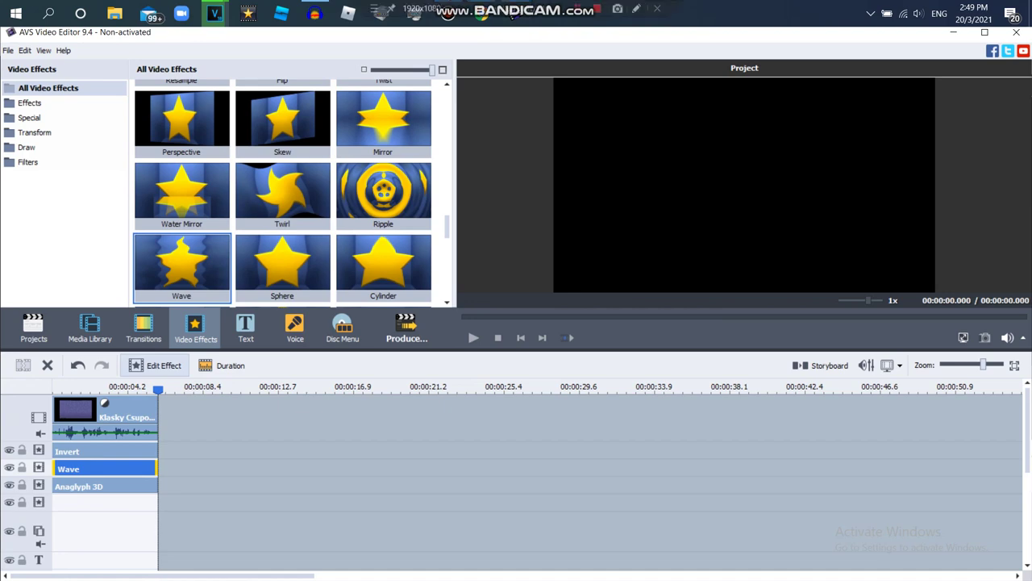
- Annotate the screen with the text "Lets Add Wave And Set Peaks Only to 1", and leave drawing mode
{"action": "left_click", "coordinate": [636, 8]}
{"action": "left_click", "coordinate": [462, 180]}
{"action": "type", "text": "Let"}
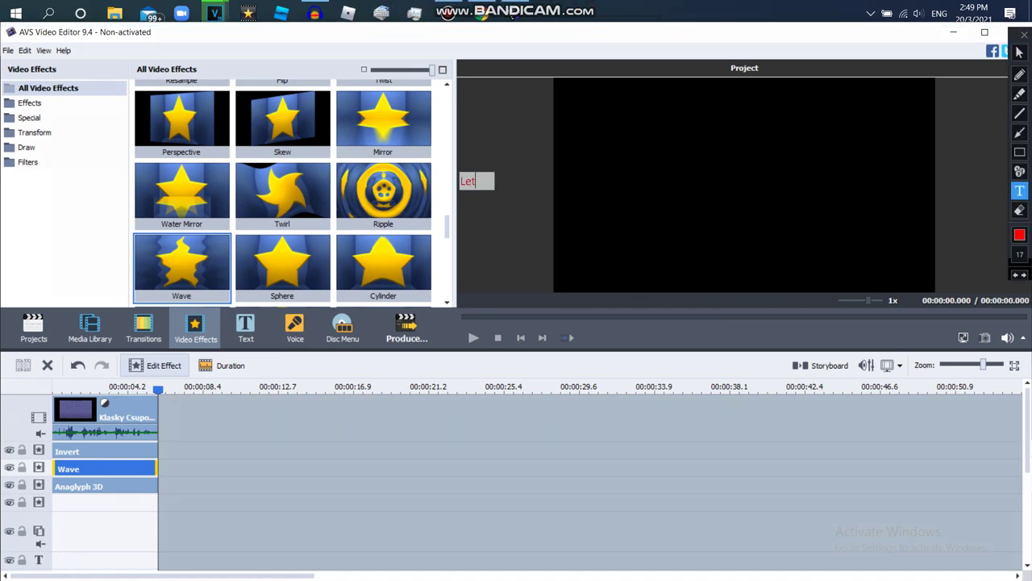
{"action": "type", "text": "s Add Wave"}
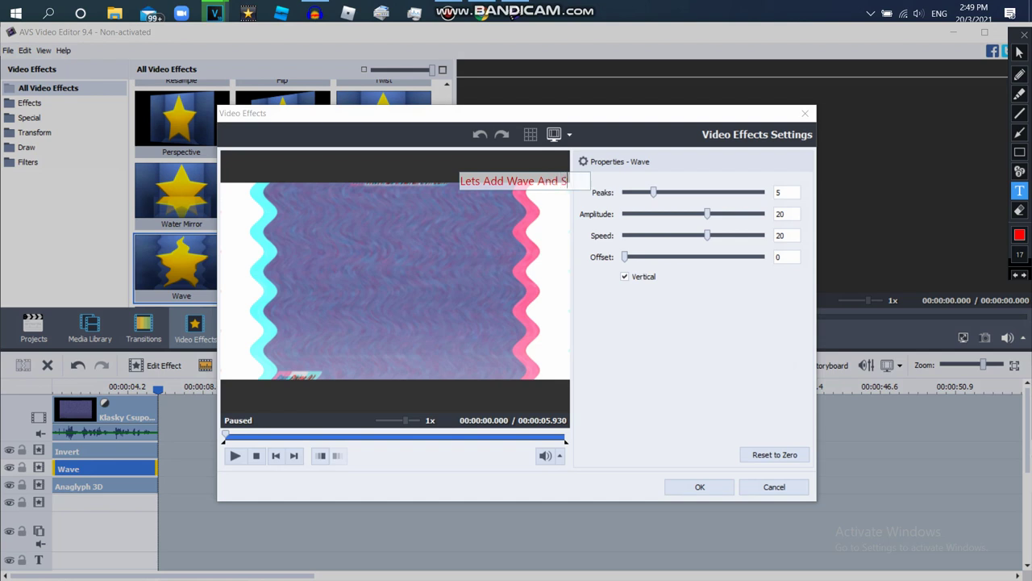
{"action": "type", "text": " And Set Peaks "}
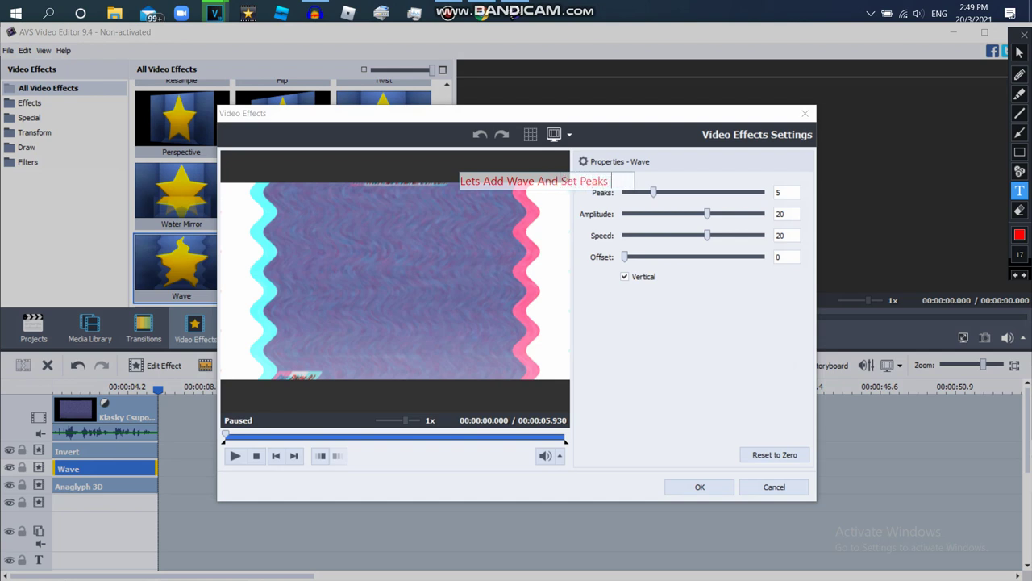
{"action": "type", "text": "Only to 1"}
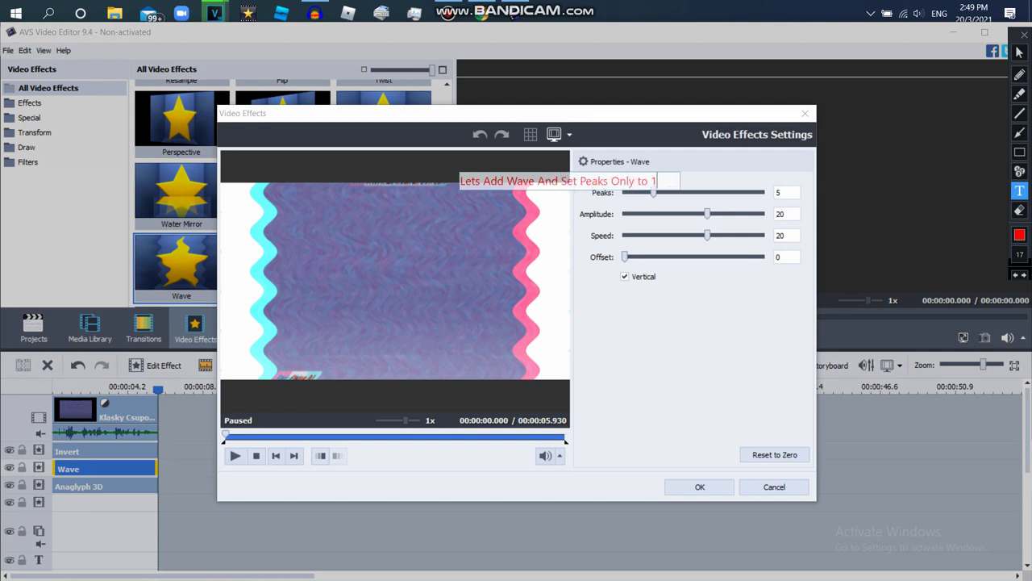
{"action": "left_click", "coordinate": [1019, 52]}
{"action": "key", "text": "Escape"}
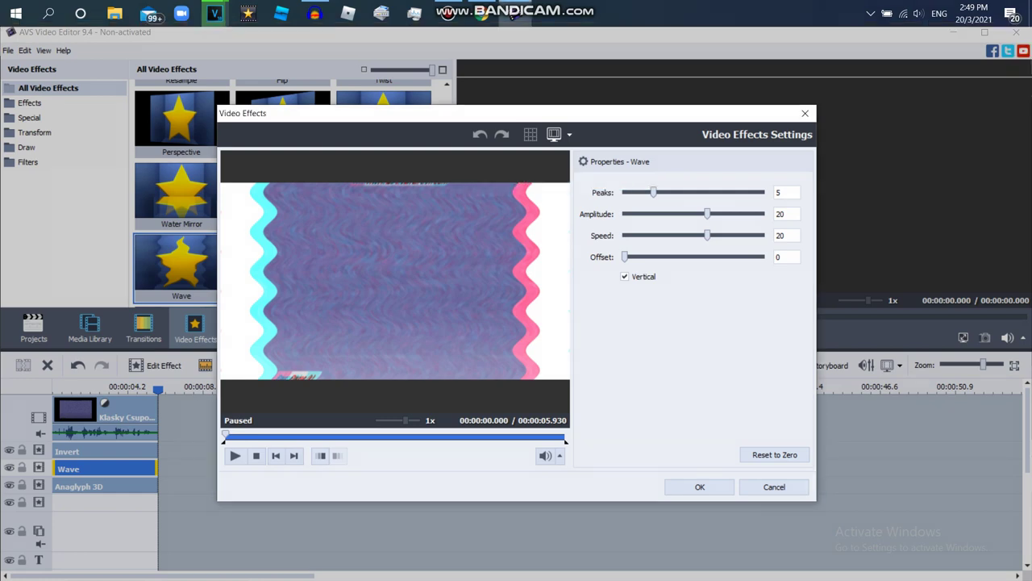
- Set the Wave effect's peaks to 1, preview a later frame and accept the settings
{"action": "left_click_drag", "start_coordinate": [653, 192], "coordinate": [624, 192]}
{"action": "left_click", "coordinate": [330, 435]}
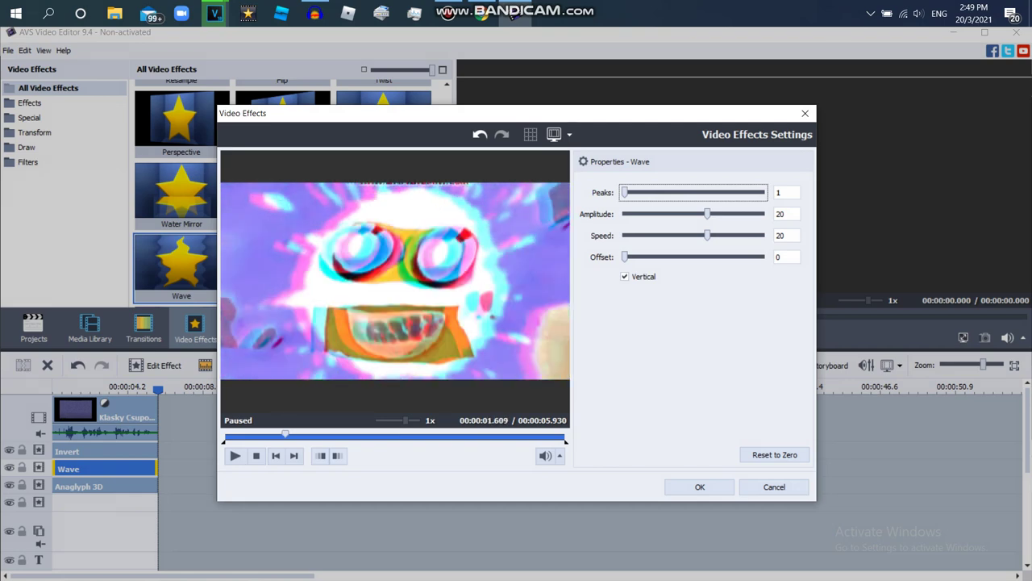
{"action": "left_click", "coordinate": [700, 486]}
- Add the Mirror effect to the effect line below Anaglyph 3D and fit it to the clip's length
{"action": "left_click_drag", "start_coordinate": [383, 121], "coordinate": [129, 539]}
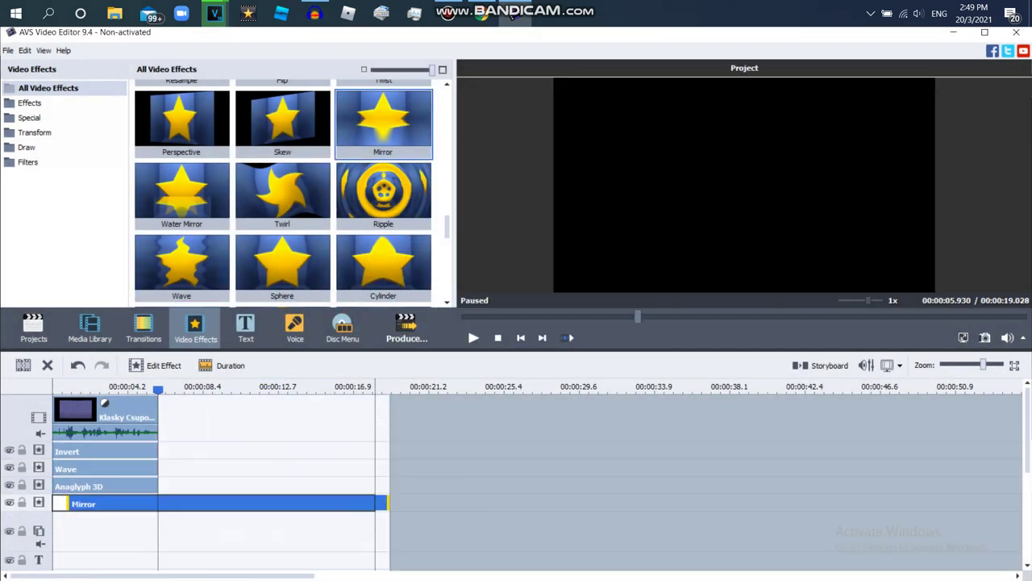
{"action": "left_click_drag", "start_coordinate": [373, 503], "coordinate": [158, 502]}
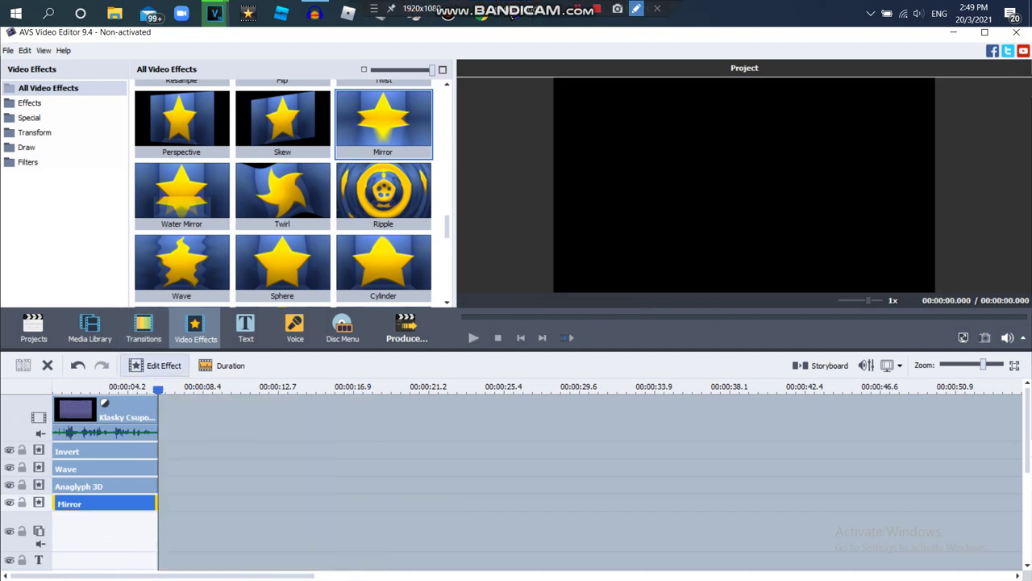
{"action": "left_click", "coordinate": [636, 8]}
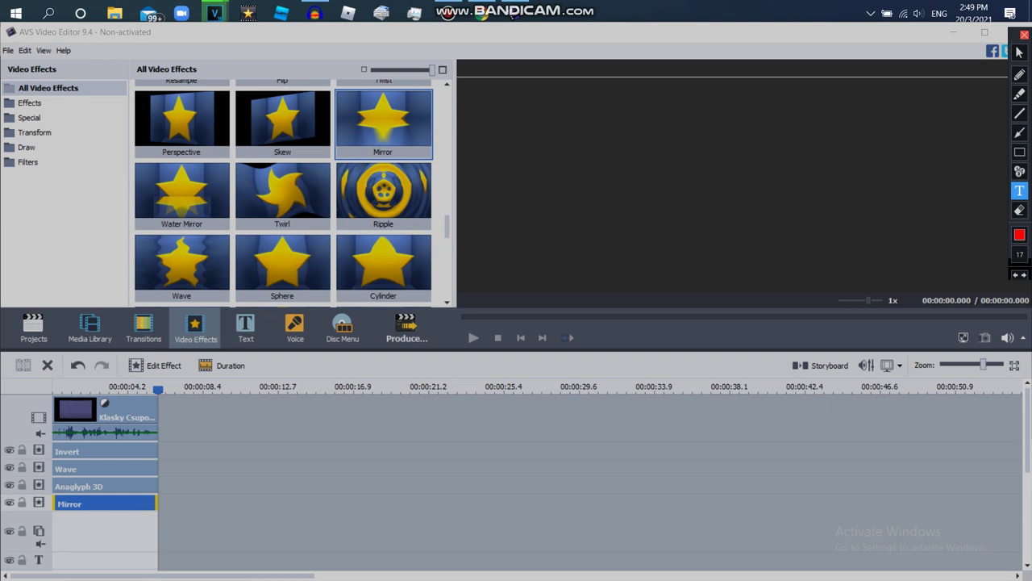
{"action": "left_click", "coordinate": [476, 147]}
{"action": "key", "text": "Escape"}
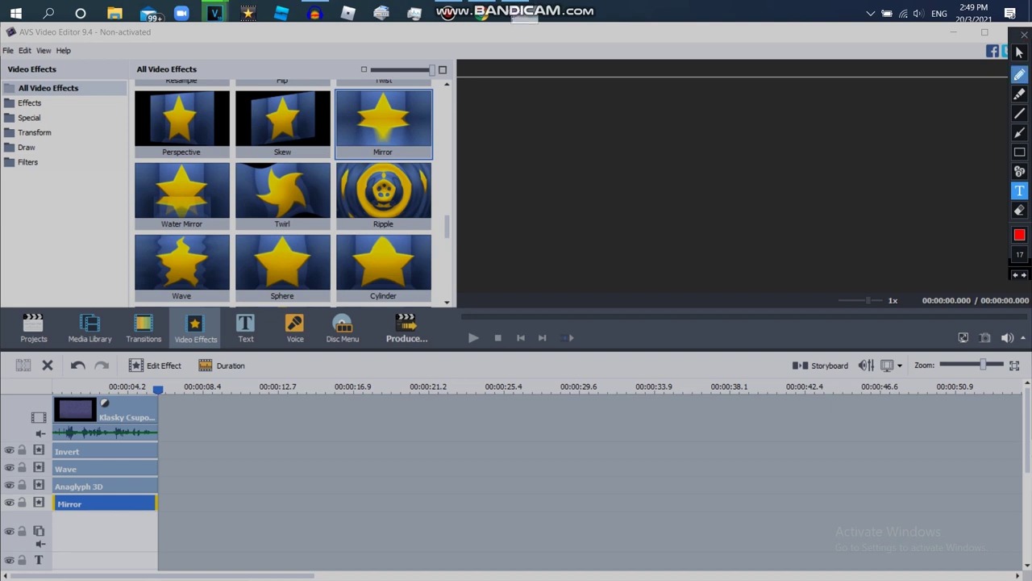
{"action": "left_click", "coordinate": [1023, 35]}
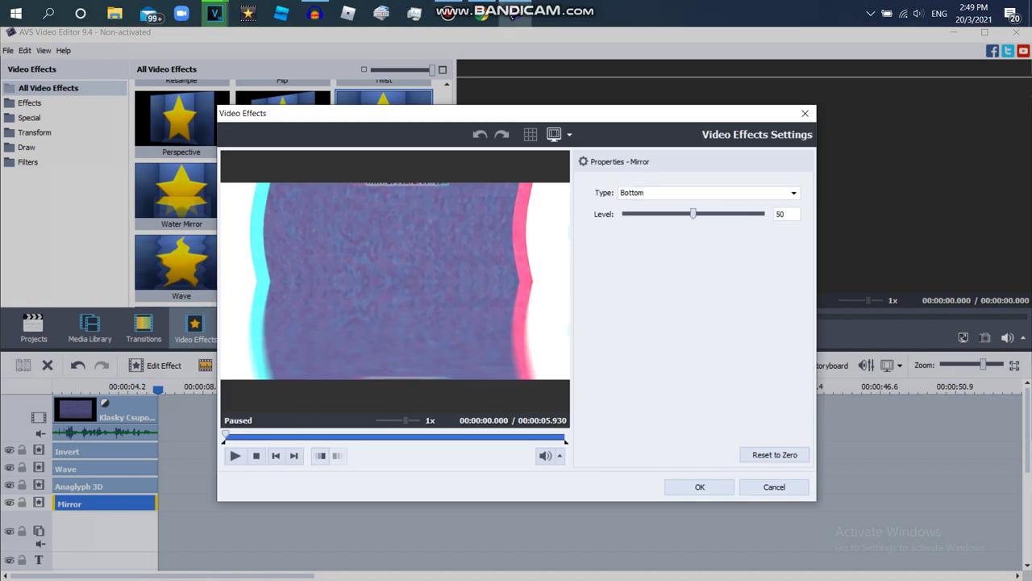
- Annotate the screen with the text "Let's Put Mirror And Make It Opposite Type: Top", and leave drawing mode
{"action": "left_click", "coordinate": [514, 14]}
{"action": "left_click", "coordinate": [637, 8]}
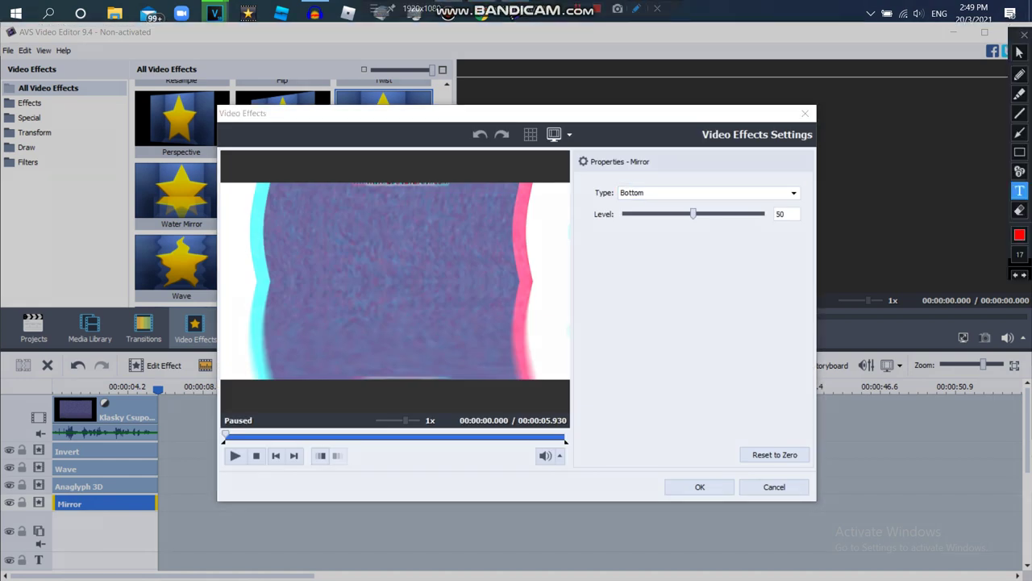
{"action": "left_click", "coordinate": [426, 265]}
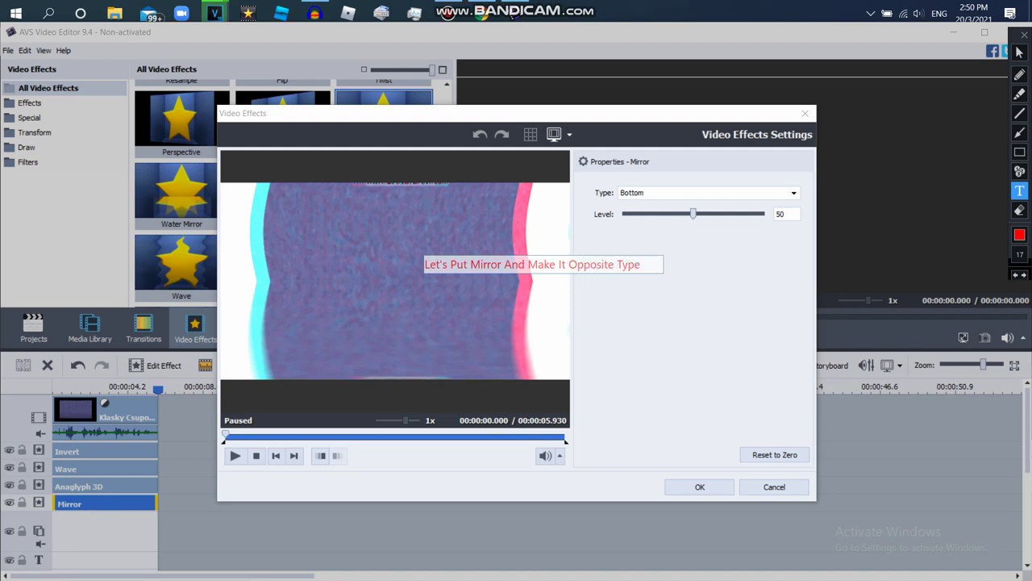
{"action": "type", "text": ":"}
{"action": "key", "text": "Return"}
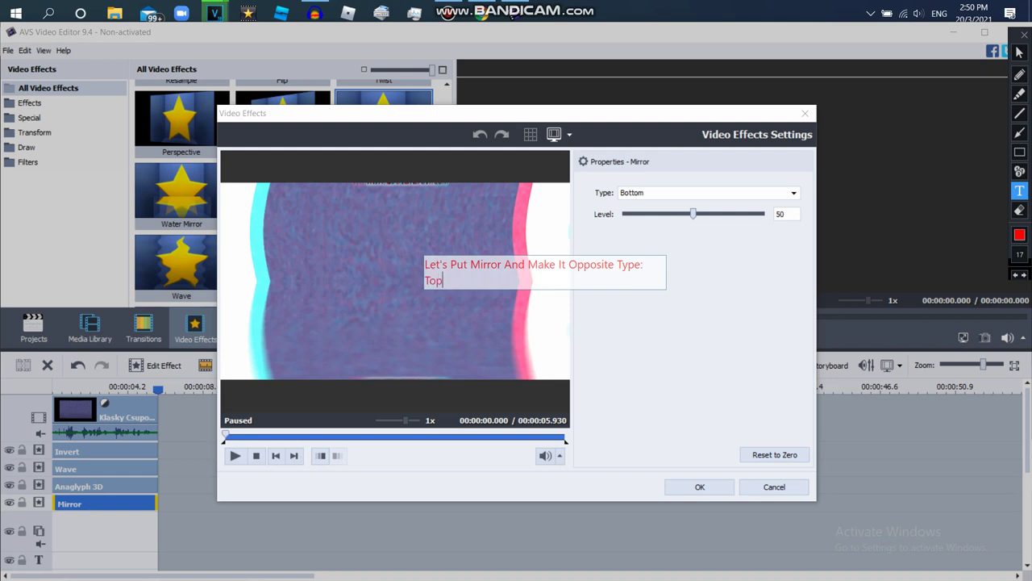
{"action": "key", "text": "Escape"}
{"action": "left_click", "coordinate": [1024, 34]}
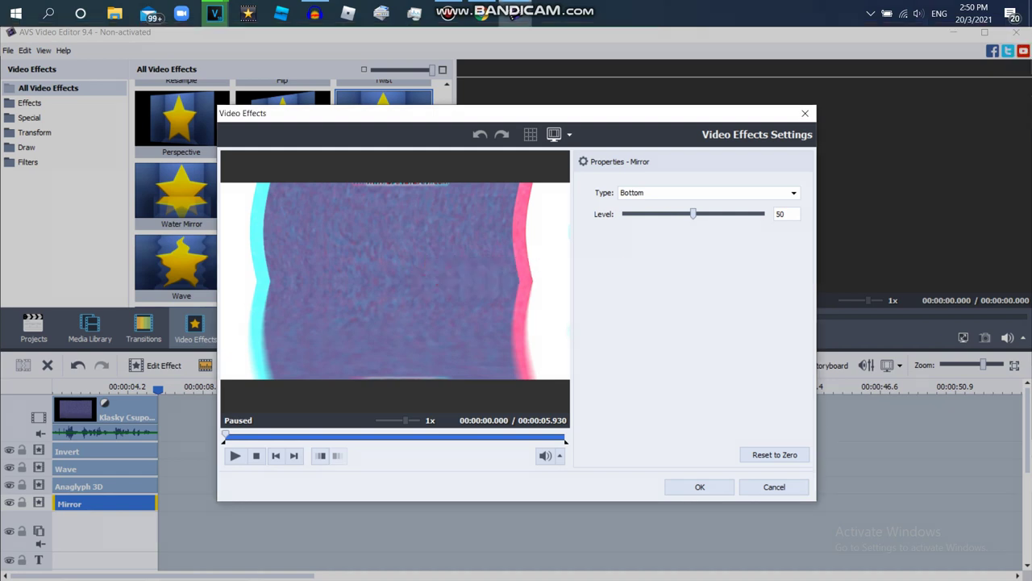
- Set the Mirror effect's type to Top and accept the settings
{"action": "left_click", "coordinate": [708, 193]}
{"action": "left_click", "coordinate": [708, 224]}
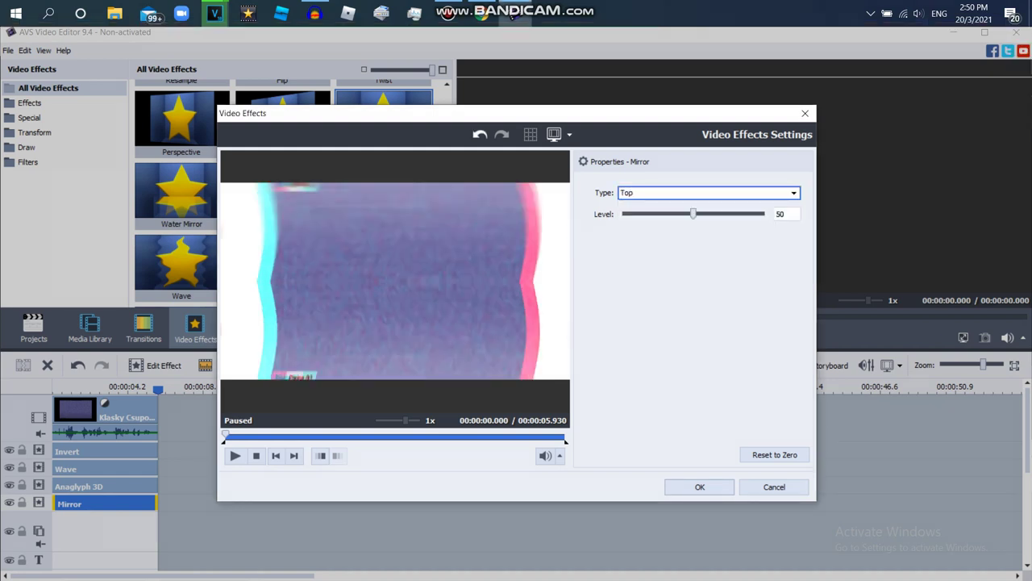
{"action": "left_click", "coordinate": [700, 486]}
- Move the timeline playhead to about 2.6 seconds and mute the Klasky Csupo clip
{"action": "left_click_drag", "start_coordinate": [158, 390], "coordinate": [98, 389]}
{"action": "right_click", "coordinate": [117, 412]}
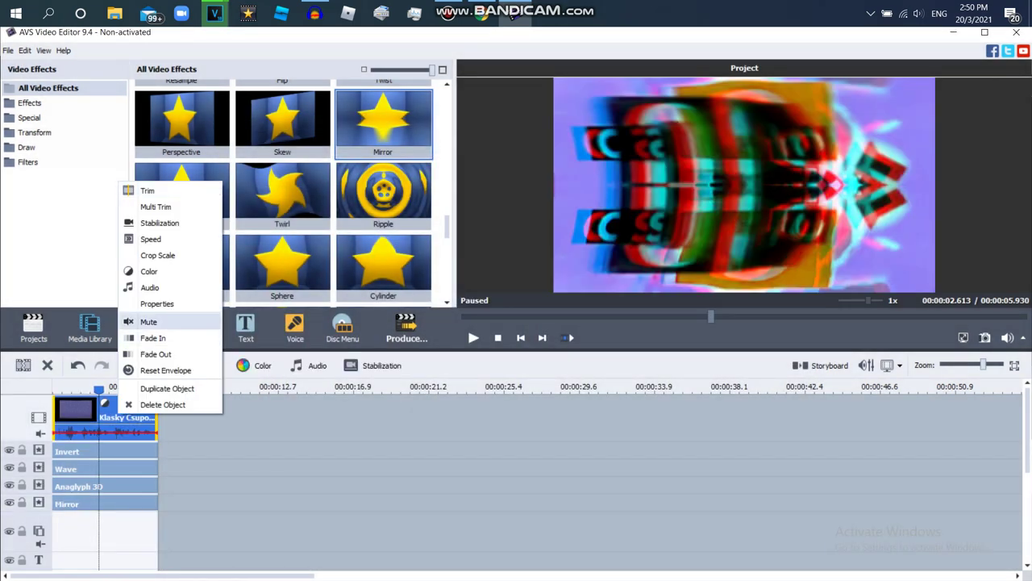
{"action": "left_click", "coordinate": [149, 321]}
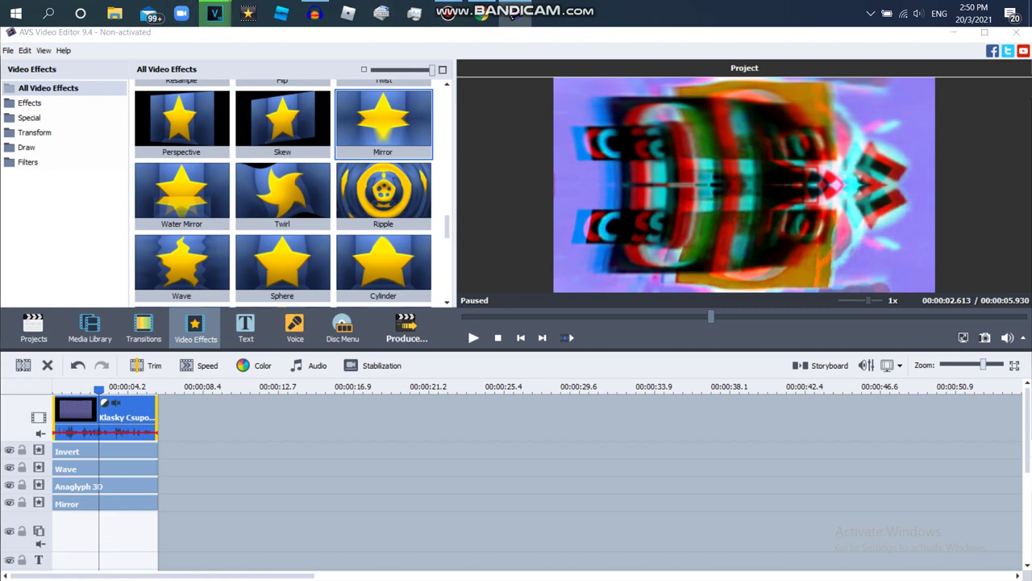
{"action": "left_click", "coordinate": [286, 68]}
{"action": "left_click_drag", "start_coordinate": [1024, 393], "coordinate": [1025, 426]}
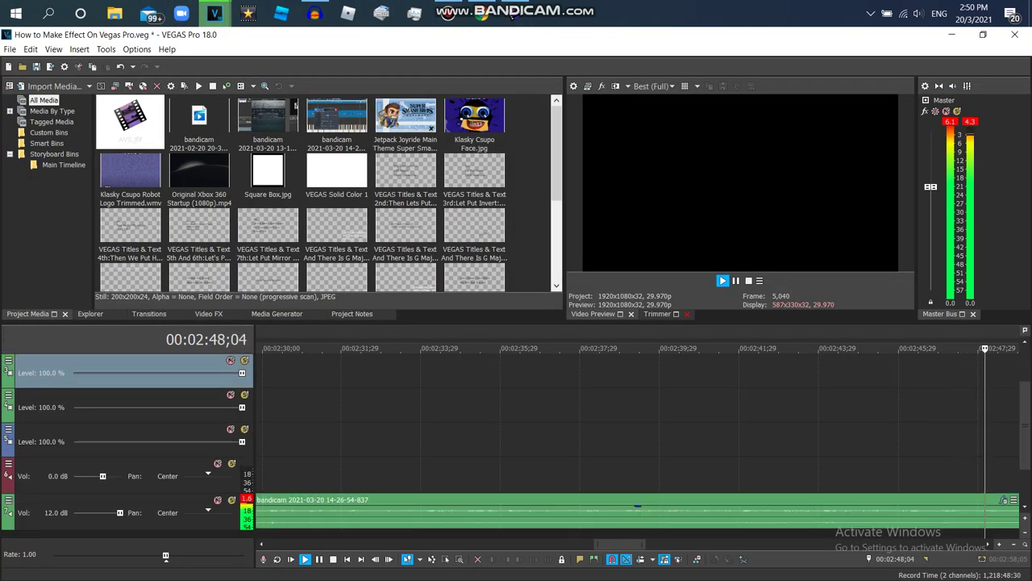
{"action": "left_click", "coordinate": [1012, 544]}
{"action": "scroll", "coordinate": [637, 435], "scroll_direction": "down", "scroll_amount": 5}
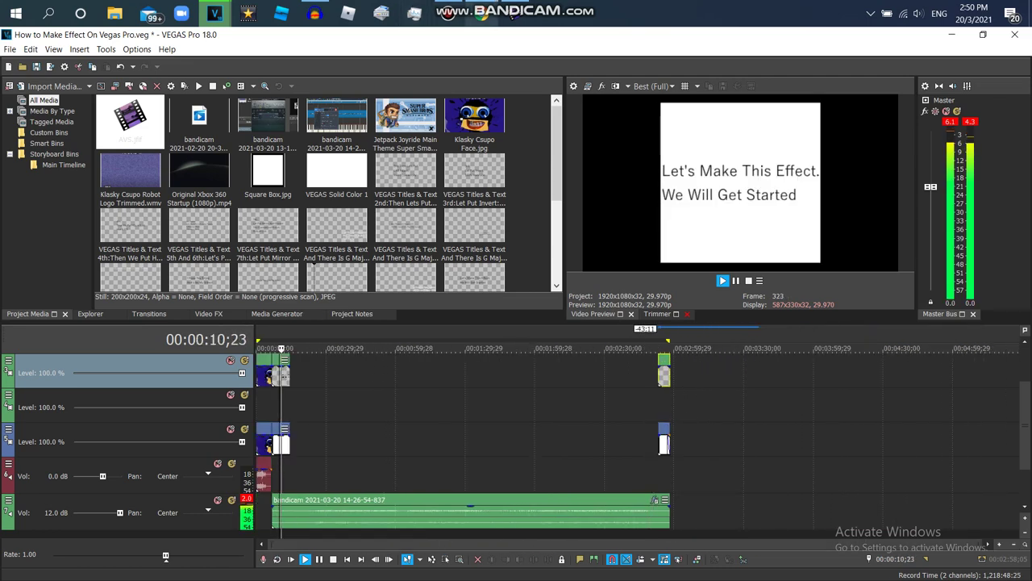
- Annotate the screen beside the clip with "We Mute The Video Put Let's Put The Audio From Audacity", and leave drawing mode
{"action": "left_click", "coordinate": [515, 14]}
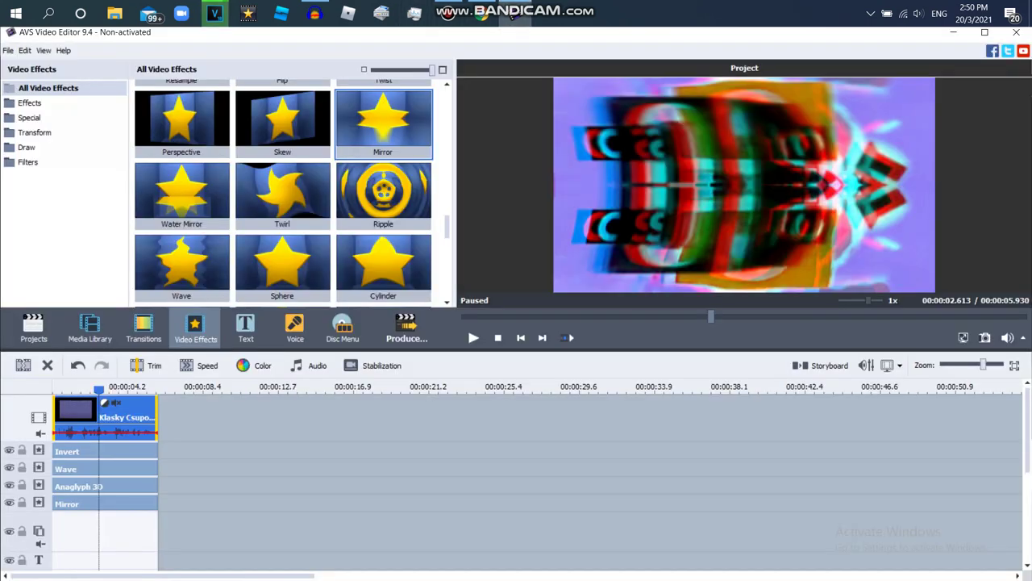
{"action": "left_click", "coordinate": [635, 8]}
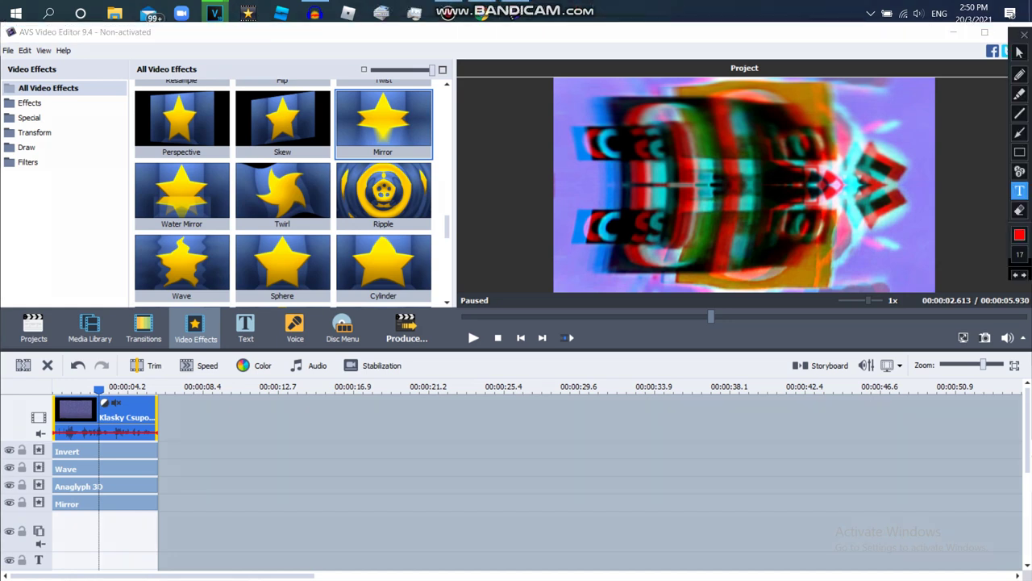
{"action": "left_click", "coordinate": [187, 386]}
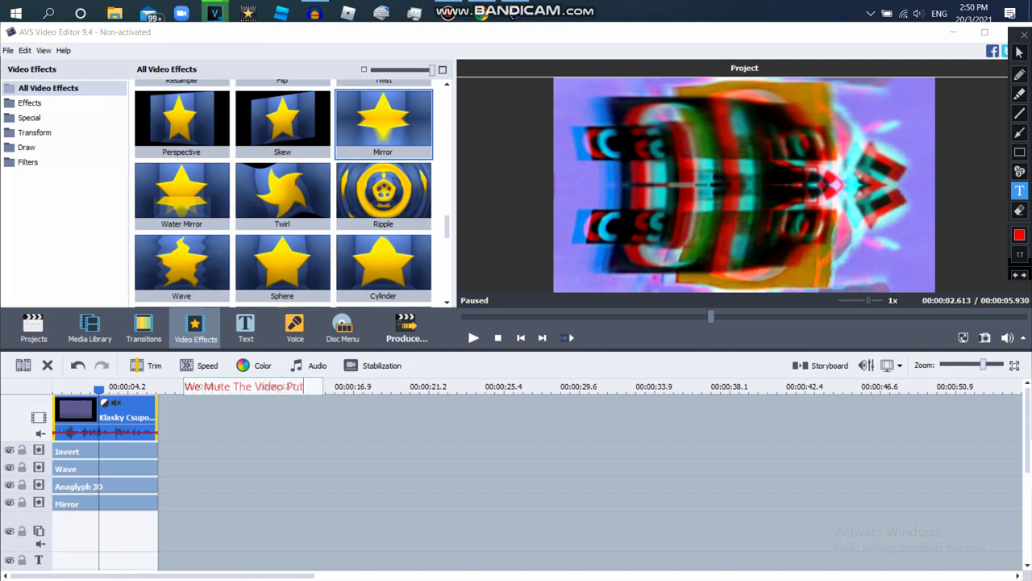
{"action": "type", "text": "We Mute The Video Put T"}
{"action": "key", "text": "BackSpace"}
{"action": "type", "text": "Le"}
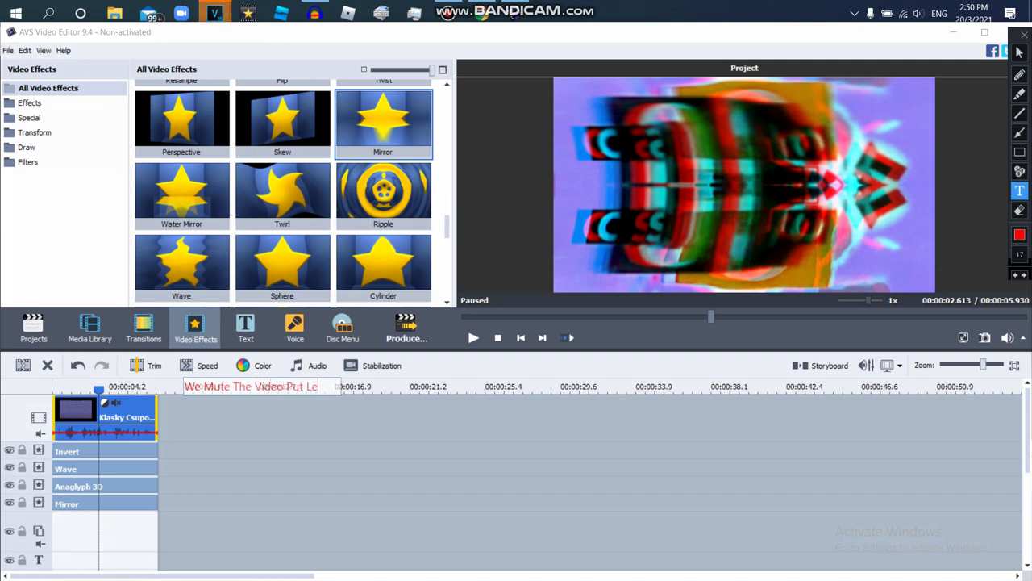
{"action": "type", "text": "t's Put The"}
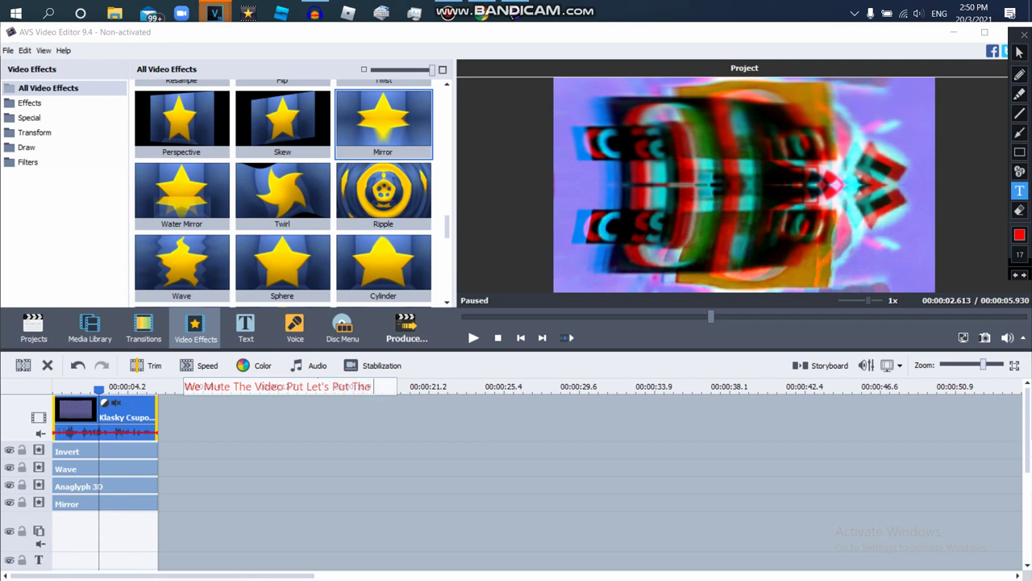
{"action": "type", "text": " Audio Fro"}
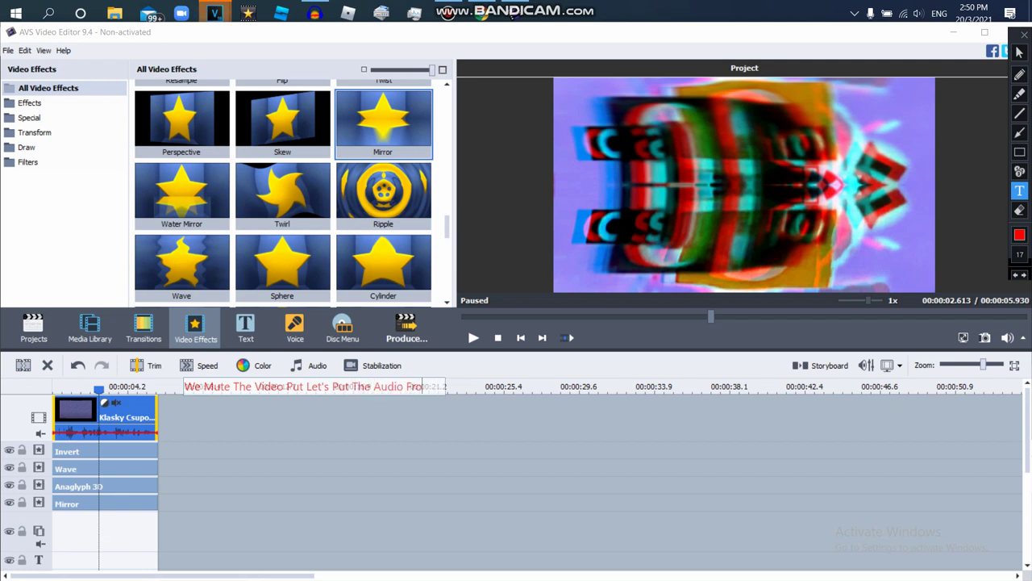
{"action": "type", "text": "m Audacity"}
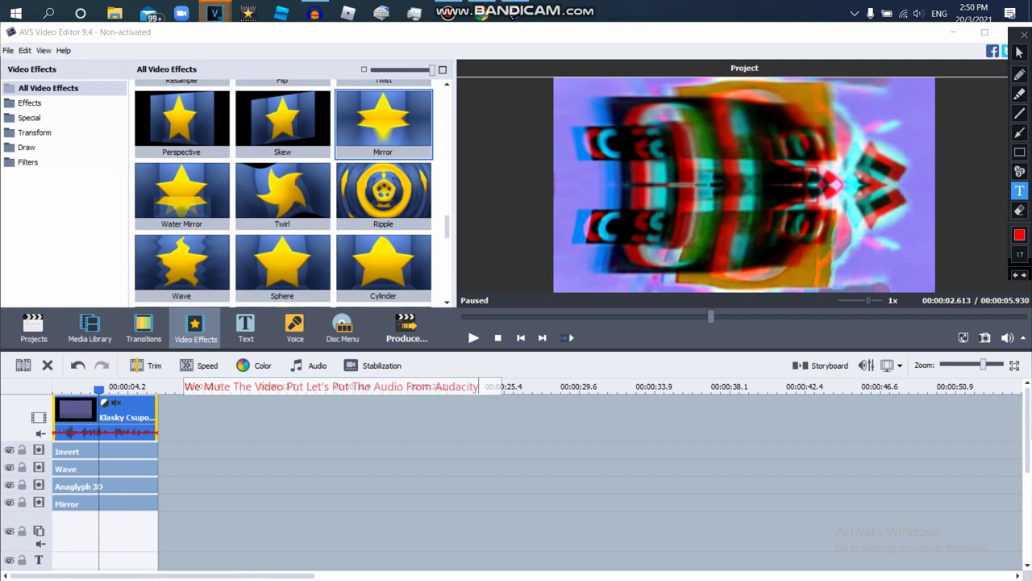
{"action": "key", "text": "Return"}
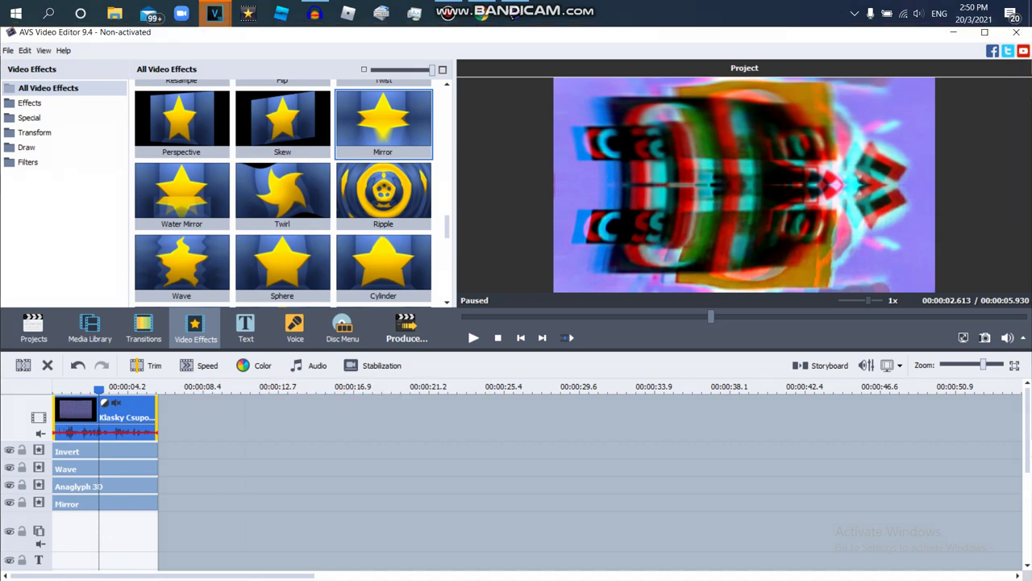
- Switch to Chrome and open youtube.com in a new tab
{"action": "left_click", "coordinate": [482, 14]}
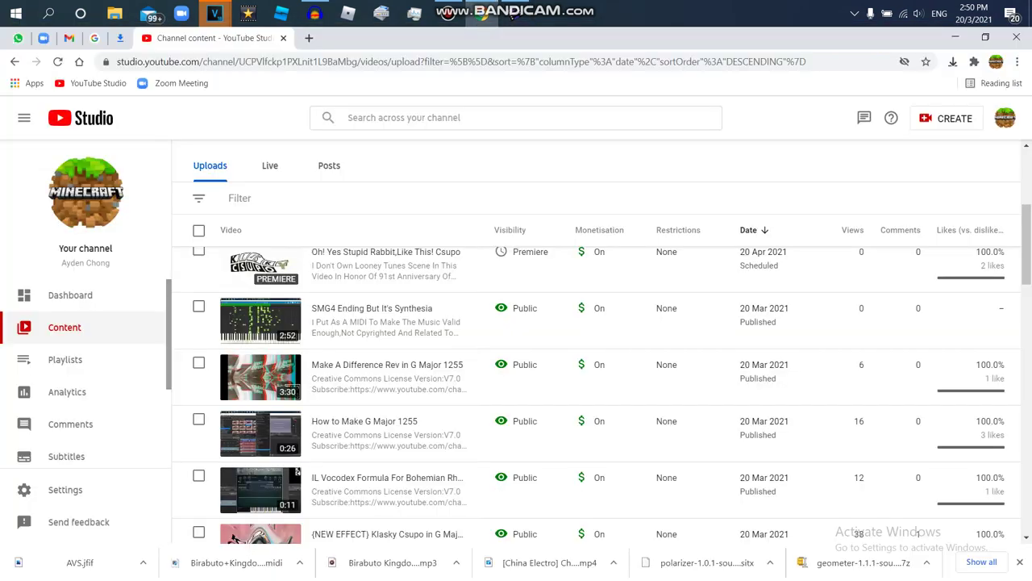
{"action": "key", "text": "ctrl+t"}
{"action": "type", "text": "youtube.com"}
{"action": "key", "text": "Return"}
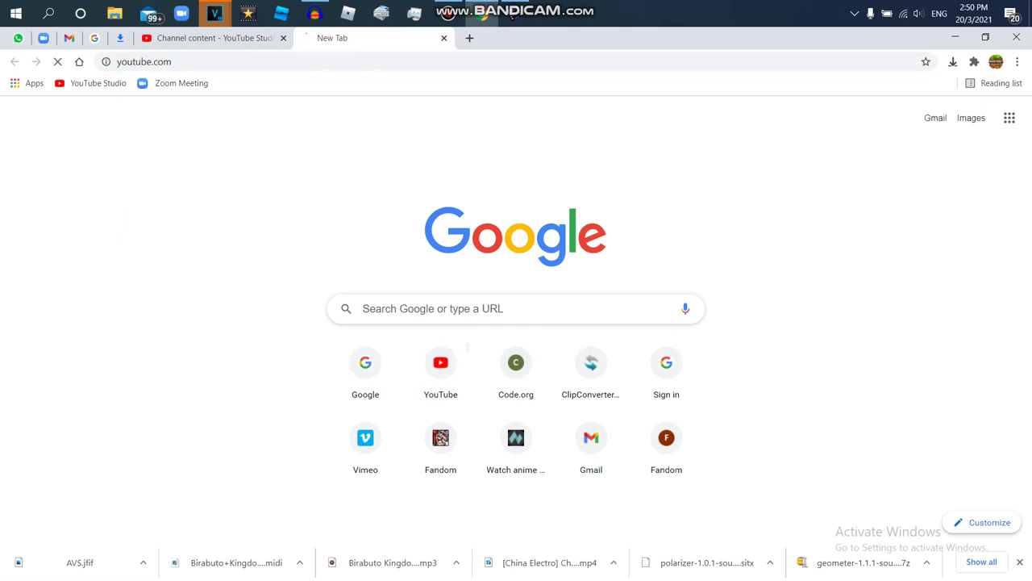
{"action": "key", "text": "Return"}
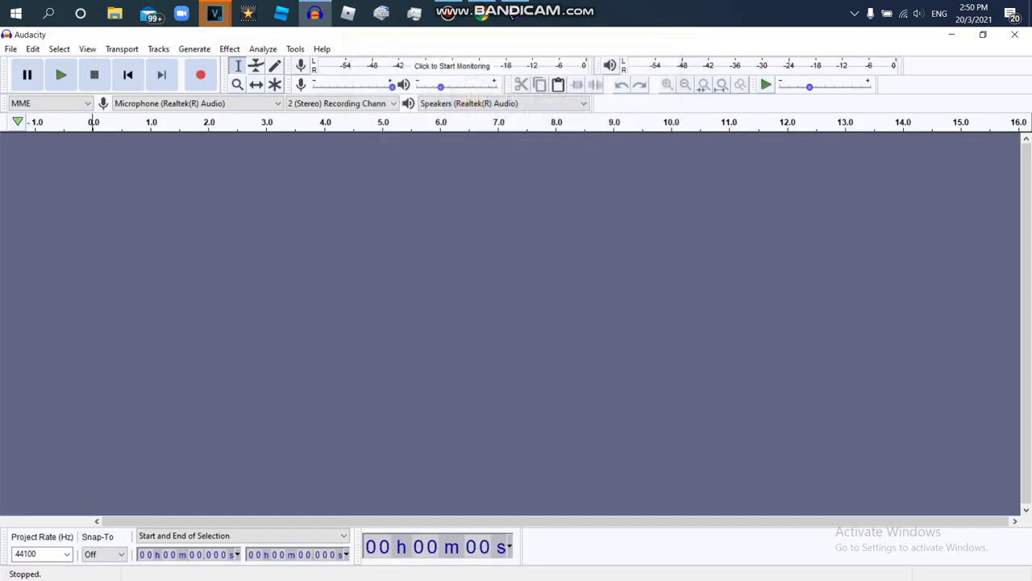
- Import the WAV file "Klasky Csupo Robot Logo" from the AYDEN Video File folder into Audacity
{"action": "left_click", "coordinate": [11, 49]}
{"action": "mouse_move", "coordinate": [66, 163]}
{"action": "left_click", "coordinate": [166, 162]}
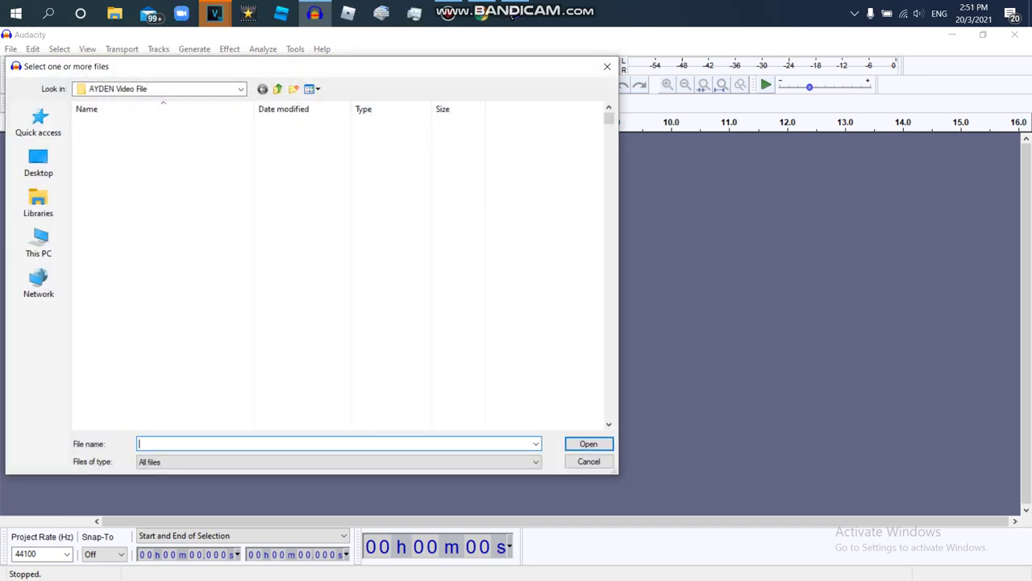
{"action": "left_click_drag", "start_coordinate": [609, 118], "coordinate": [609, 286]}
{"action": "scroll", "coordinate": [274, 275], "scroll_direction": "down", "scroll_amount": 10}
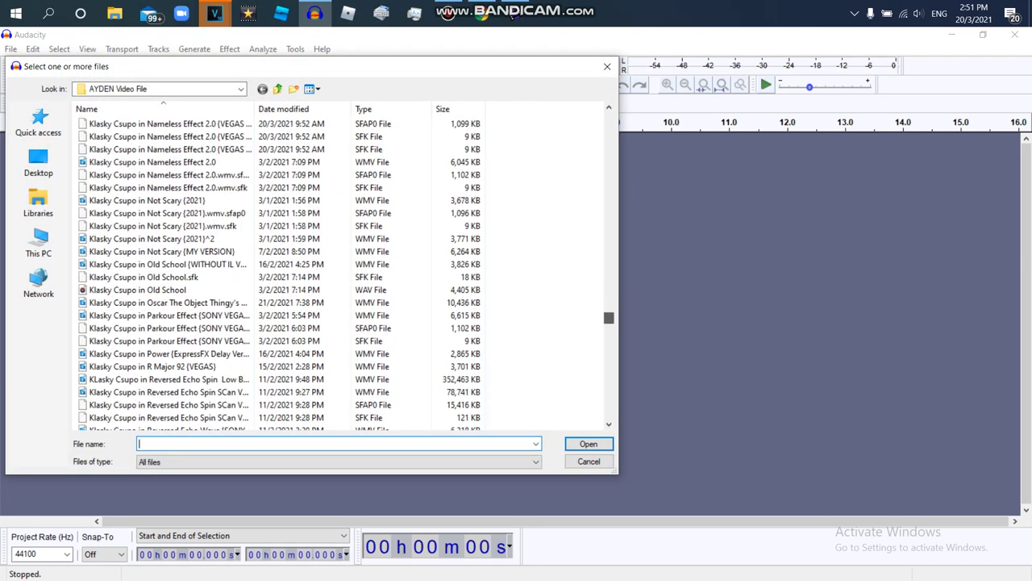
{"action": "scroll", "coordinate": [339, 266], "scroll_direction": "down", "scroll_amount": 9}
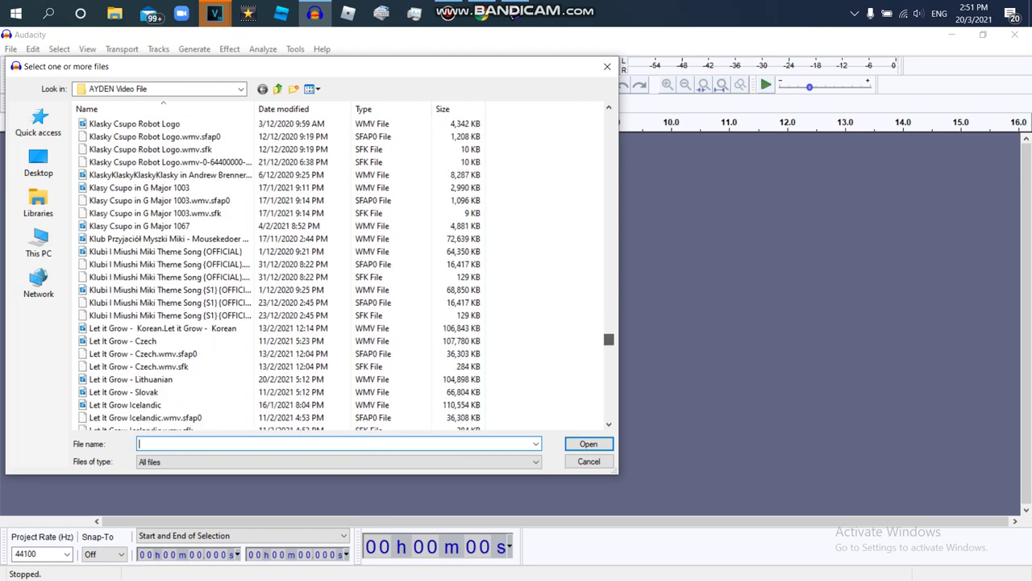
{"action": "left_click_drag", "start_coordinate": [609, 339], "coordinate": [609, 336]}
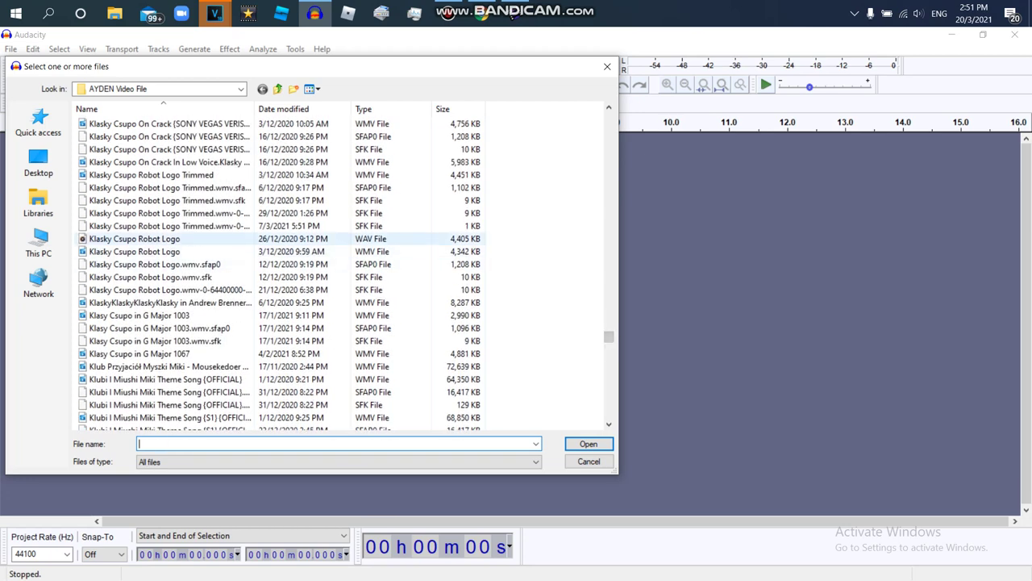
{"action": "double_click", "coordinate": [161, 239]}
- Switch to YouTube in Chrome, search for the creator's name and open their channel
{"action": "left_click", "coordinate": [448, 13]}
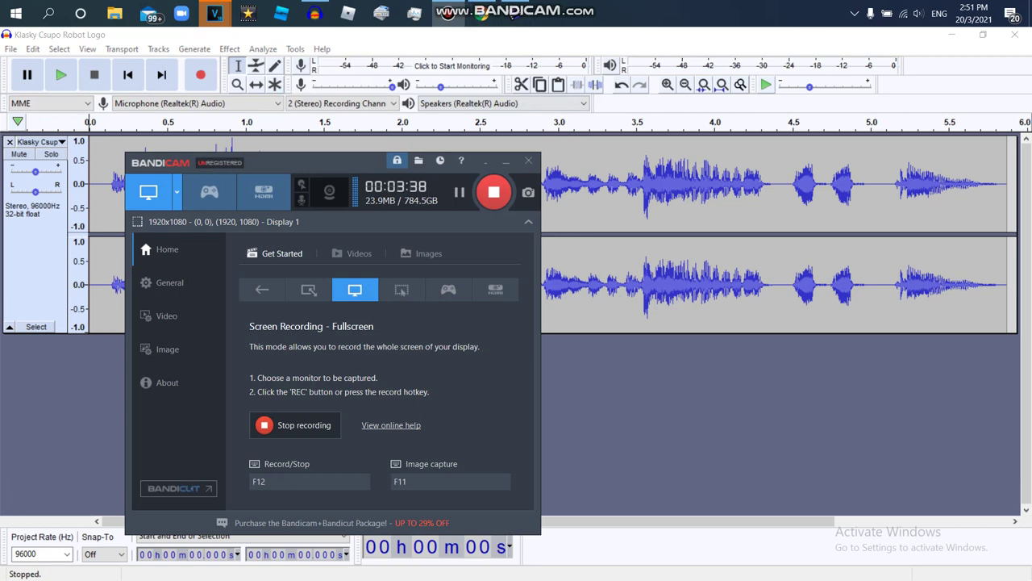
{"action": "left_click", "coordinate": [482, 13]}
{"action": "type", "text": "/a"}
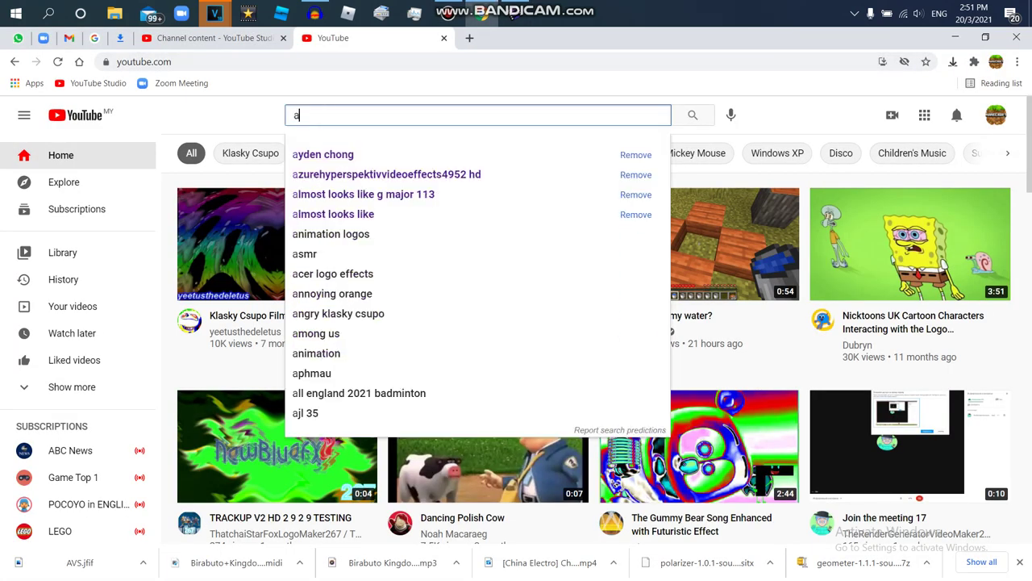
{"action": "type", "text": "yd"}
{"action": "key", "text": "Down"}
{"action": "key", "text": "Return"}
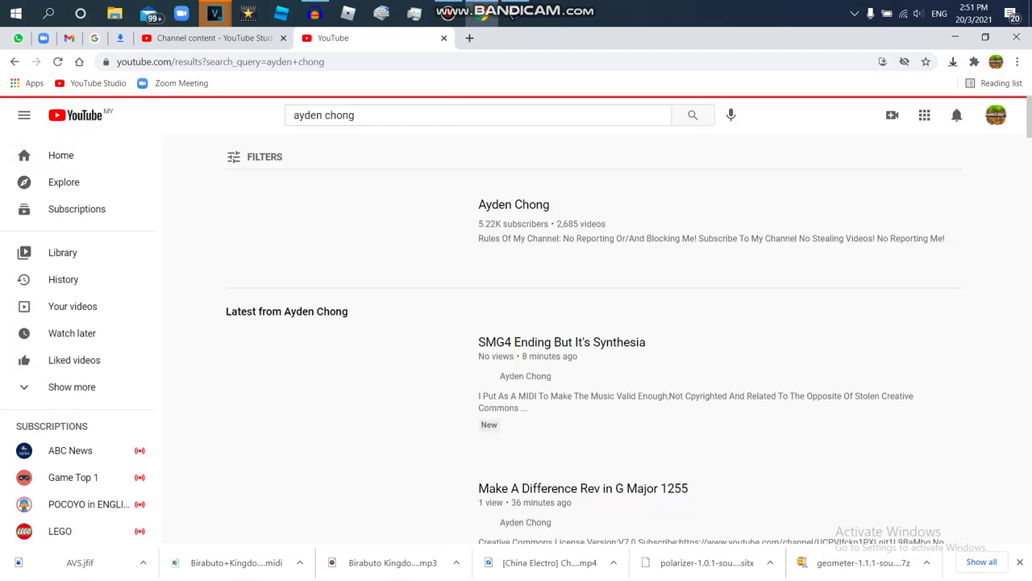
{"action": "left_click", "coordinate": [514, 204]}
- Open the channel's "IL Vocodex Formula For Bohemian Rhapsody Major And Voice Changer Vocoder" video and pause it to examine the vocoder settings
{"action": "scroll", "coordinate": [594, 338], "scroll_direction": "down", "scroll_amount": 2}
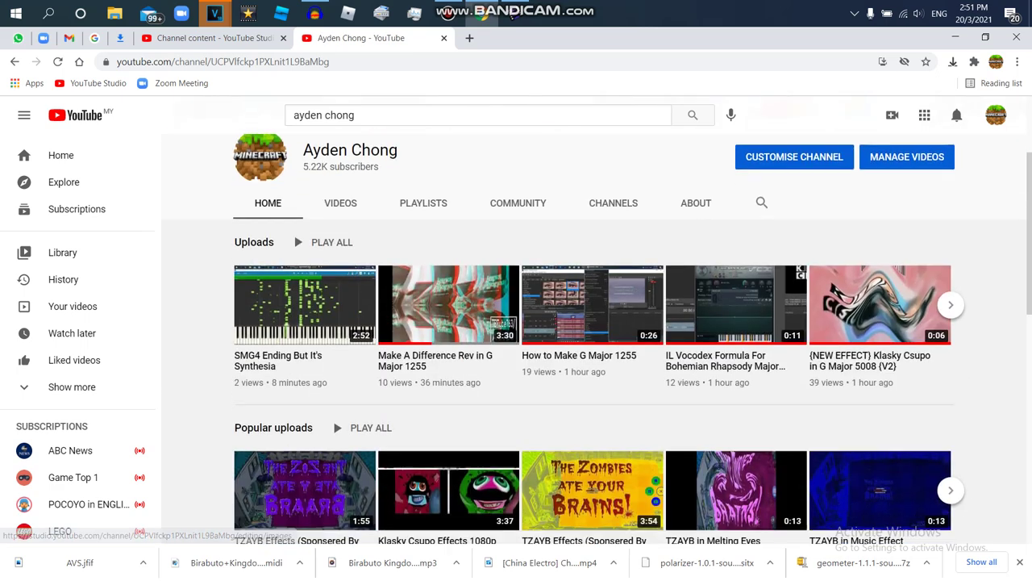
{"action": "left_click", "coordinate": [951, 244]}
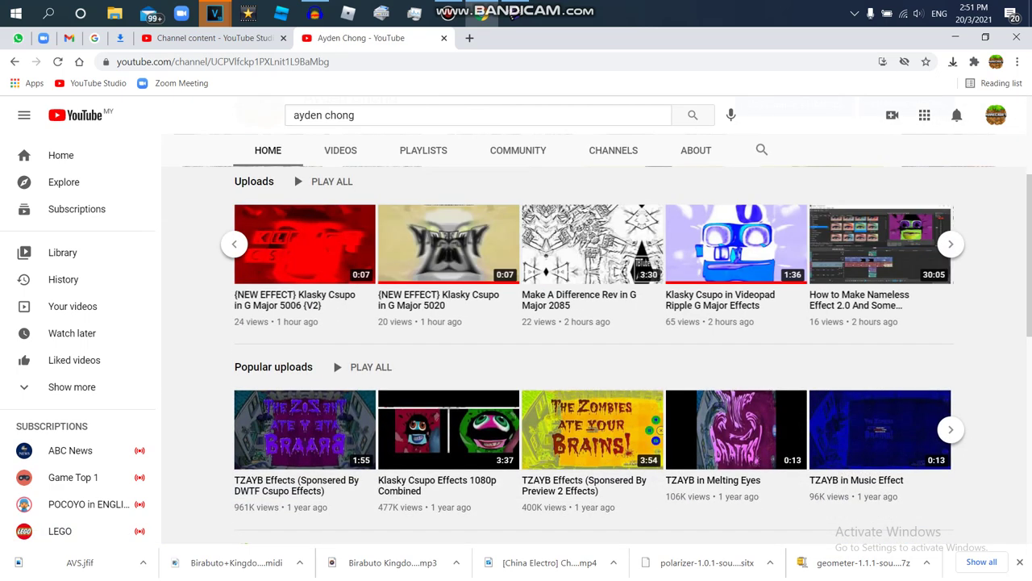
{"action": "left_click", "coordinate": [950, 243]}
{"action": "left_click", "coordinate": [736, 244]}
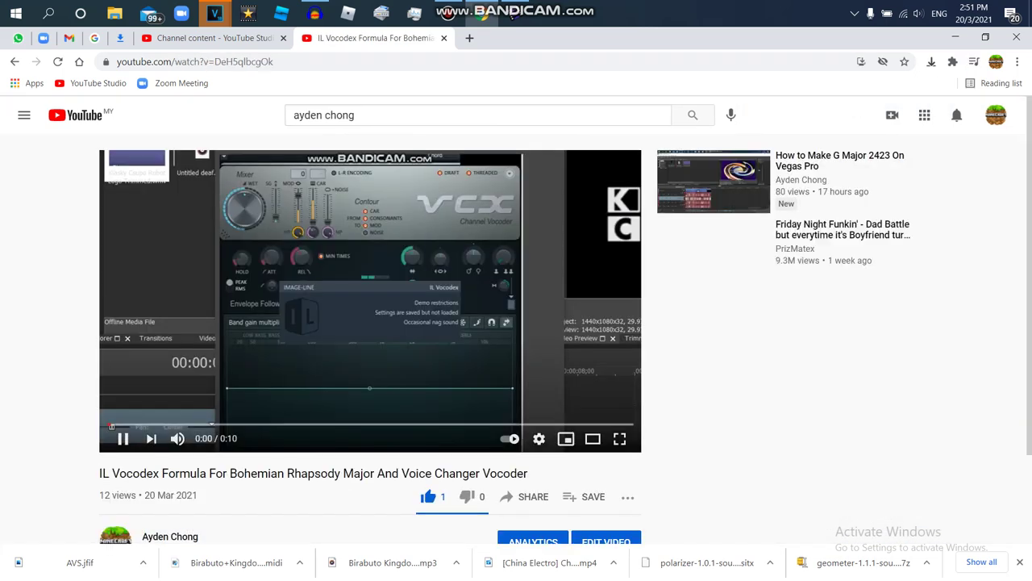
{"action": "left_click", "coordinate": [473, 243]}
{"action": "scroll", "coordinate": [473, 243], "scroll_direction": "down", "scroll_amount": 1}
{"action": "left_click", "coordinate": [306, 341]}
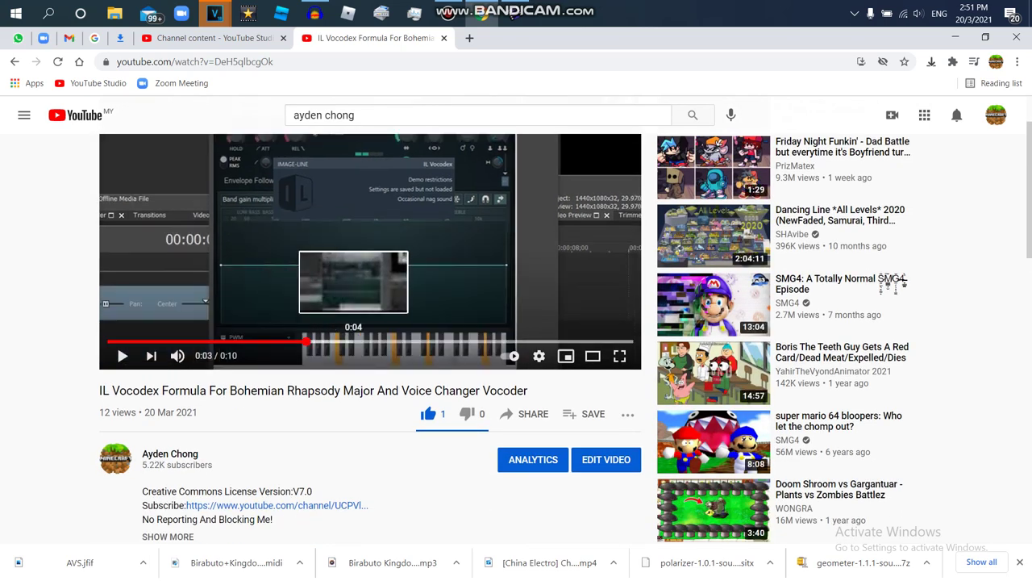
{"action": "scroll", "coordinate": [516, 322], "scroll_direction": "up", "scroll_amount": 1}
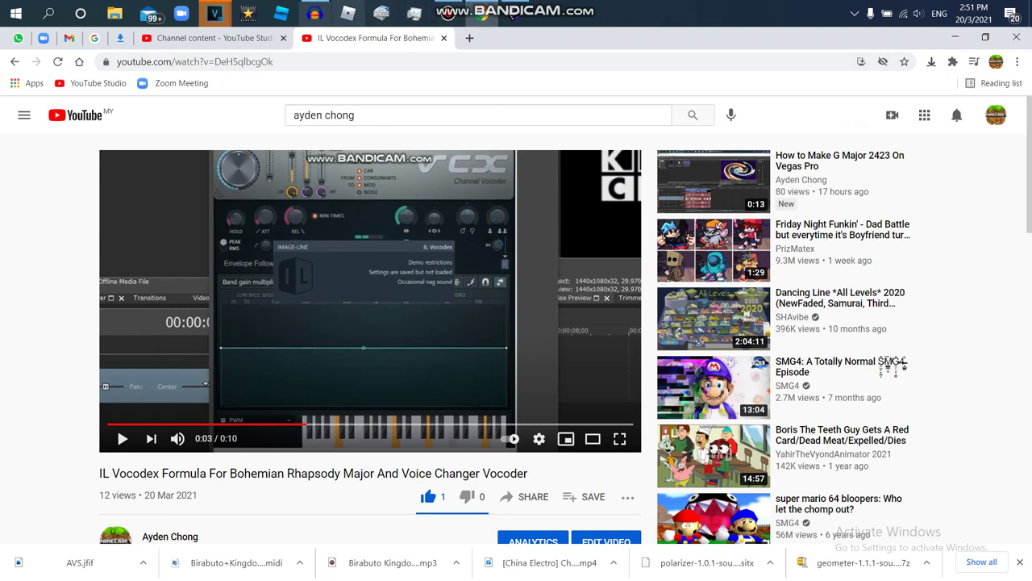
- Switch to Audacity and open the IL Vocodex (demo) effect from the plug-ins\IL Vocodex.dll path
{"action": "left_click", "coordinate": [314, 14]}
{"action": "left_click", "coordinate": [230, 48]}
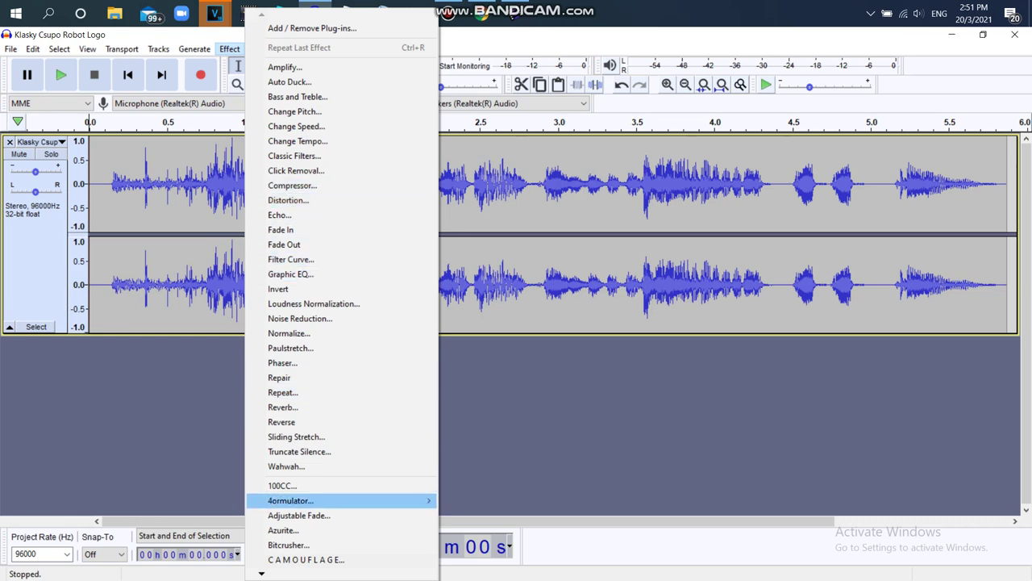
{"action": "mouse_move", "coordinate": [261, 573]}
{"action": "scroll", "coordinate": [341, 294], "scroll_direction": "down", "scroll_amount": 10}
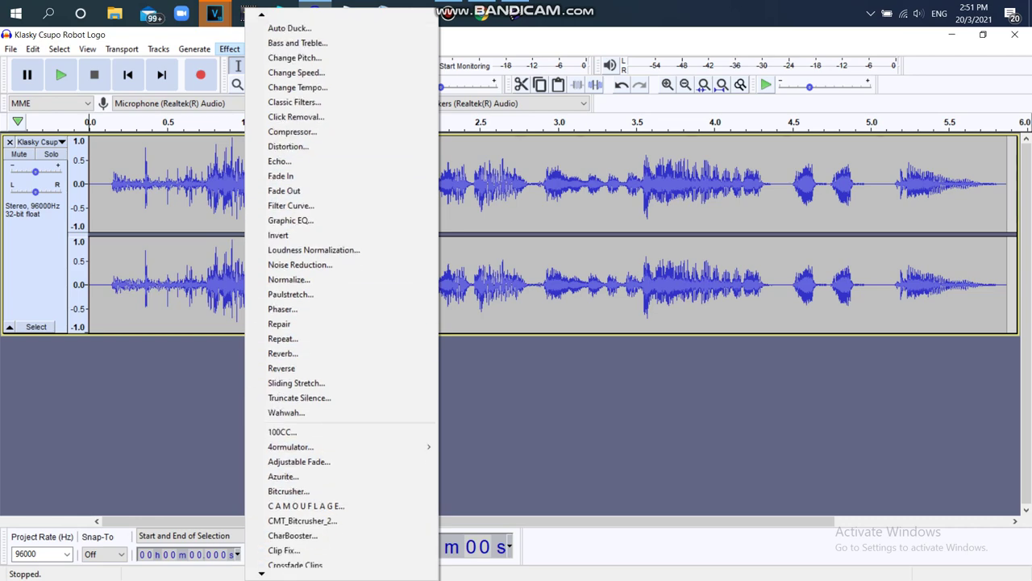
{"action": "scroll", "coordinate": [341, 290], "scroll_direction": "down", "scroll_amount": 5}
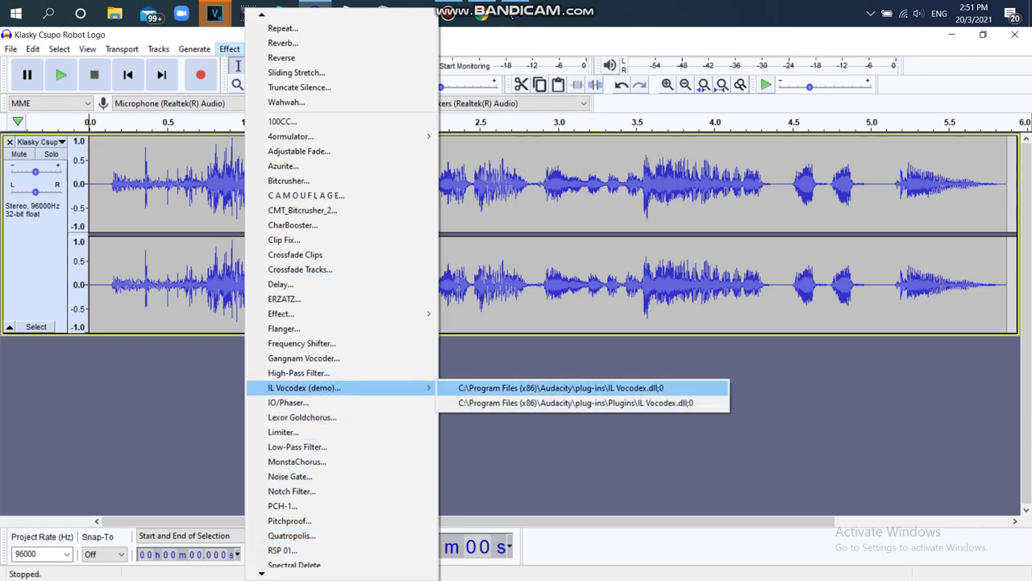
{"action": "left_click", "coordinate": [561, 387]}
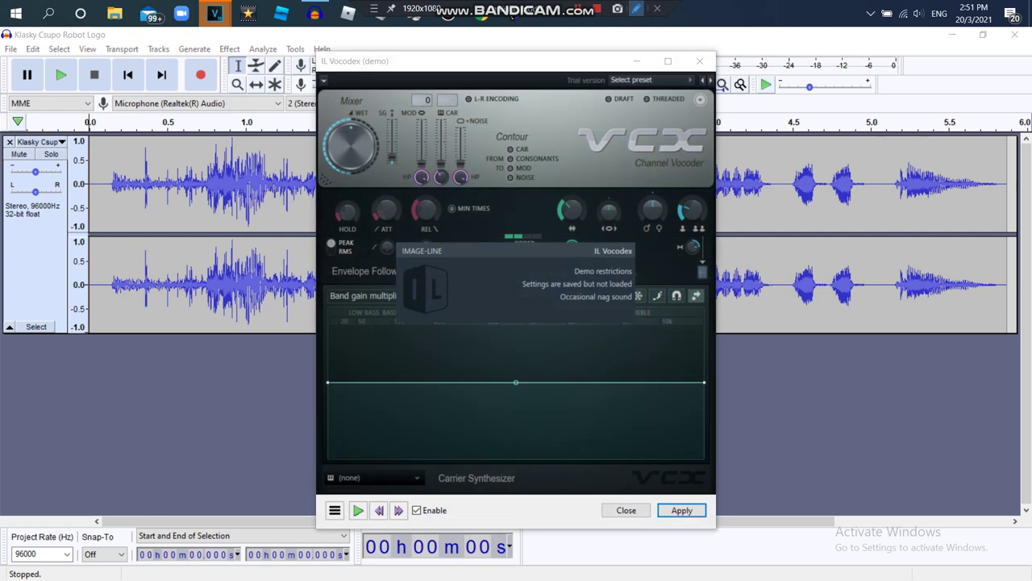
- Annotate the screen over the waveform with the red text "Lets Use IL Vocodex:"
{"action": "type", "text": "Lets "}
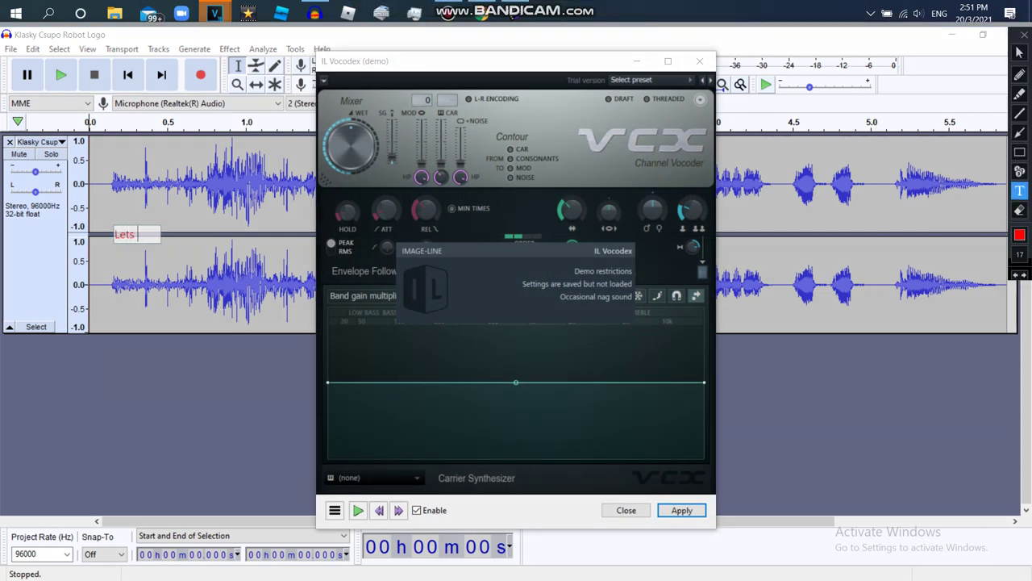
{"action": "type", "text": "Use IL"}
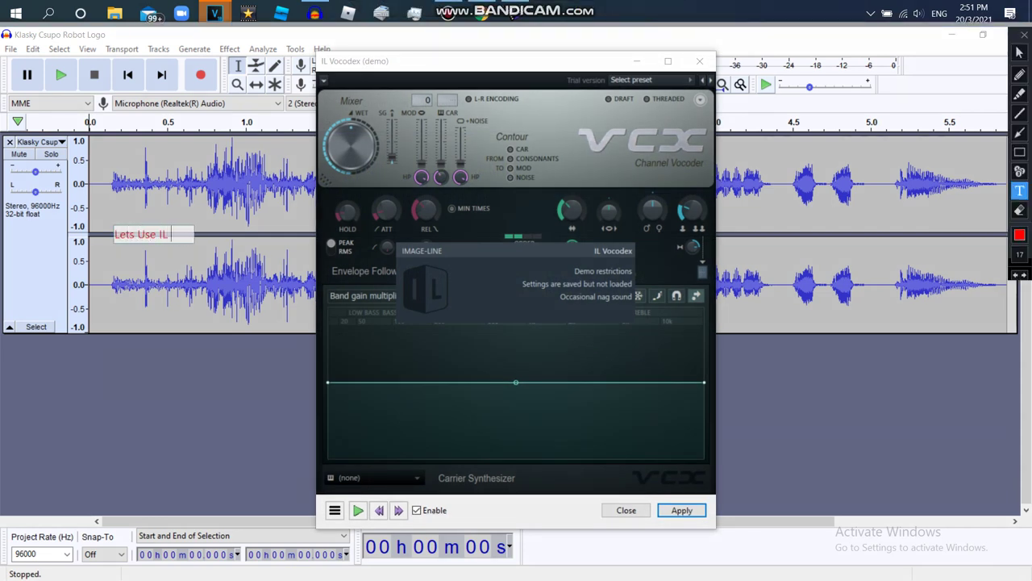
{"action": "type", "text": " Vocod"}
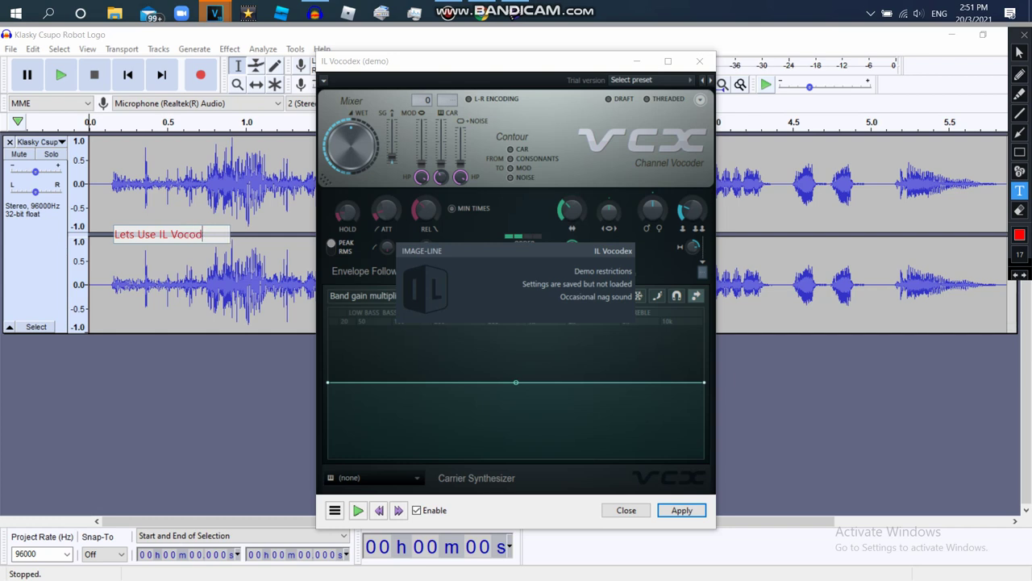
{"action": "type", "text": "ex:"}
{"action": "key", "text": "Return"}
{"action": "key", "text": "Escape"}
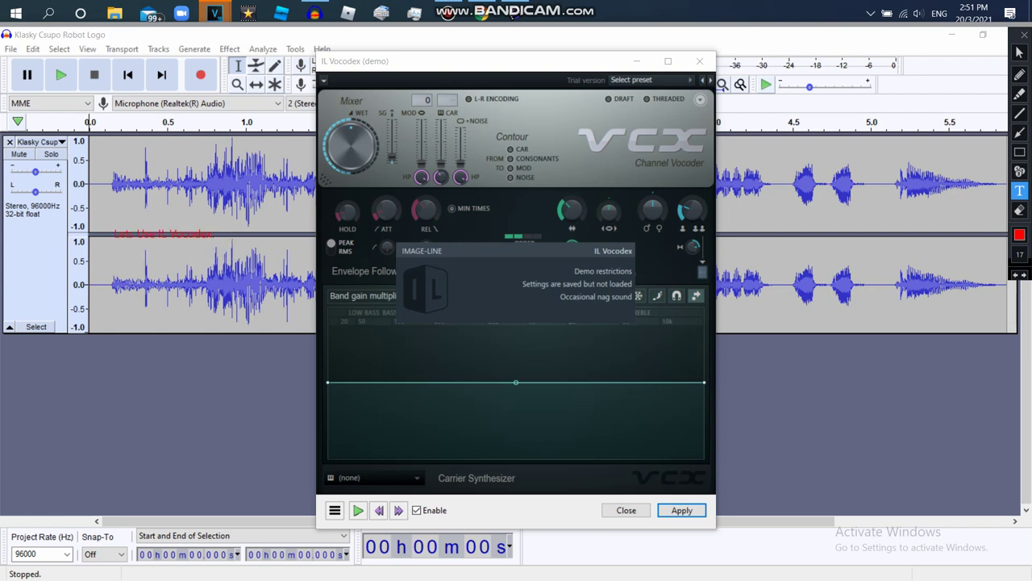
- Load the Chord preset in IL Vocodex and set its piano keys to match the paused YouTube video
{"action": "left_click", "coordinate": [637, 80]}
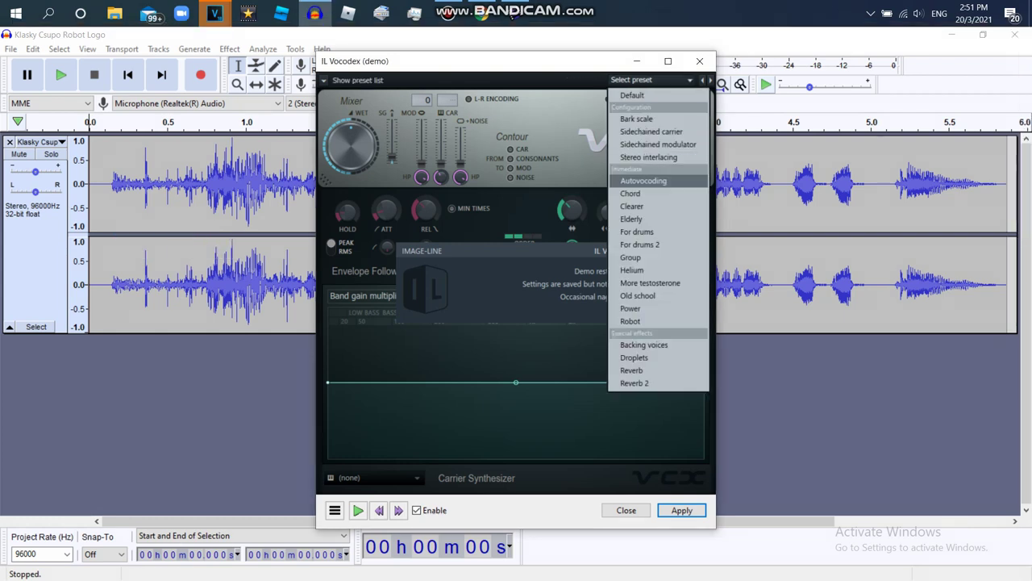
{"action": "left_click", "coordinate": [645, 193]}
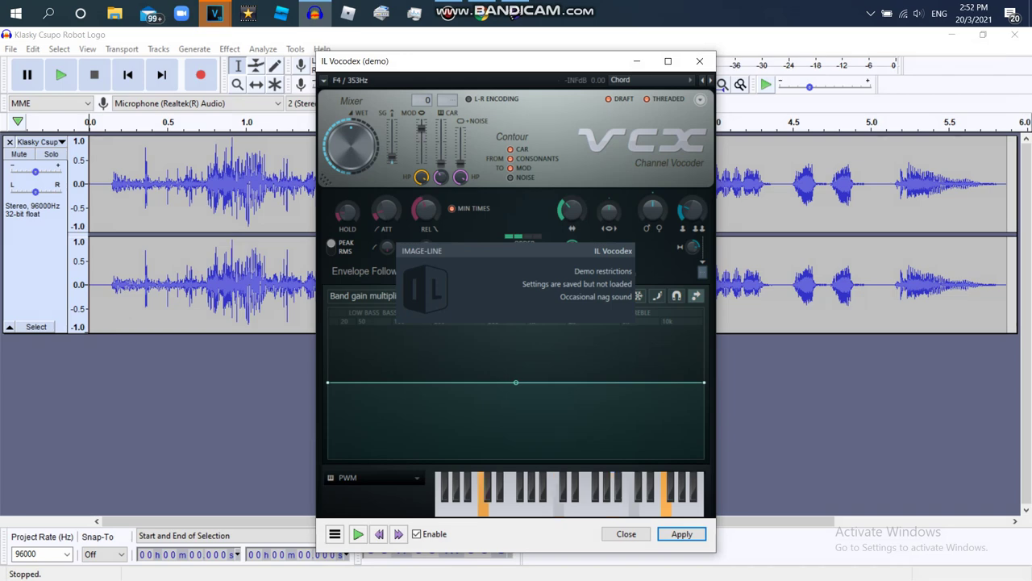
{"action": "left_click", "coordinate": [482, 14]}
{"action": "mouse_move", "coordinate": [482, 13]}
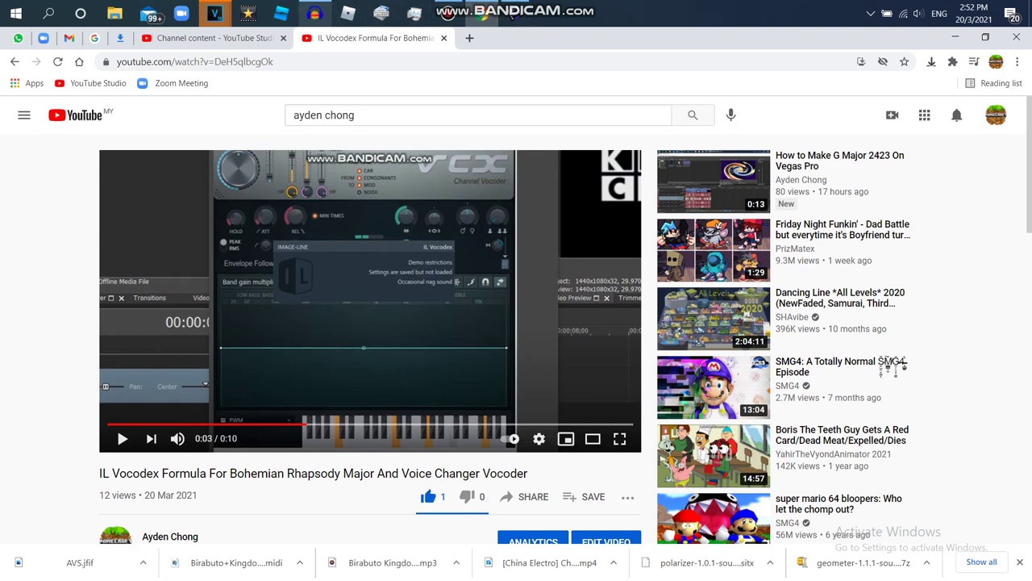
{"action": "left_click", "coordinate": [314, 14]}
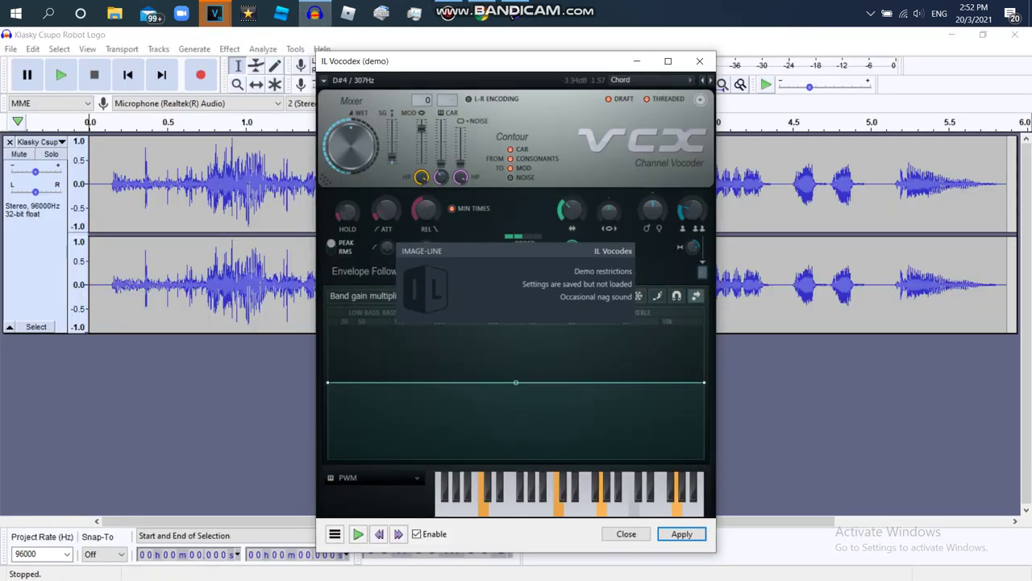
- Annotate the vocoder's piano keyboard with the red text "Keys:" and leave drawing mode
{"action": "left_click", "coordinate": [637, 8]}
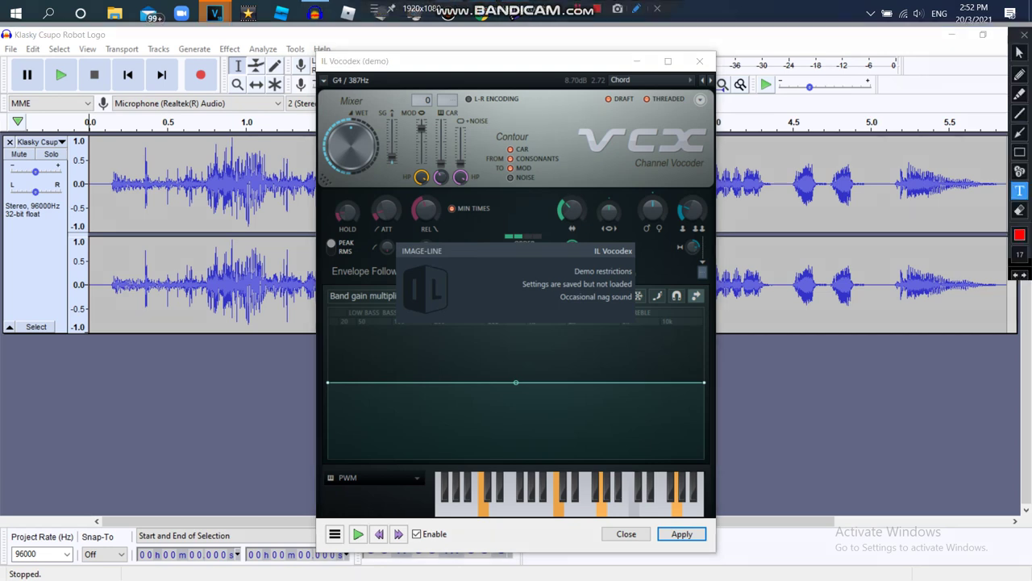
{"action": "left_click", "coordinate": [453, 460]}
{"action": "type", "text": "Keys:"}
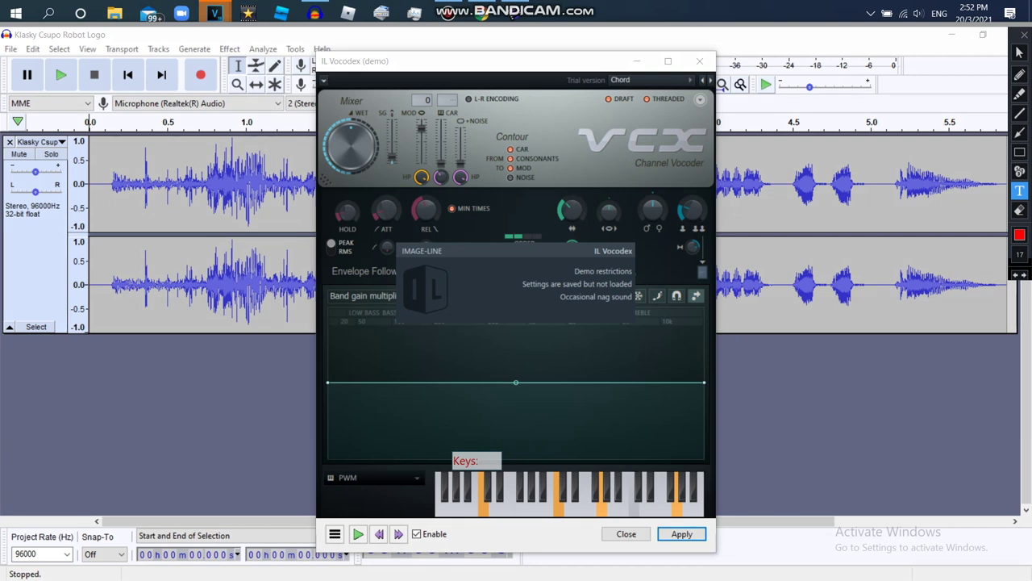
{"action": "key", "text": "Return"}
{"action": "type", "text": "5"}
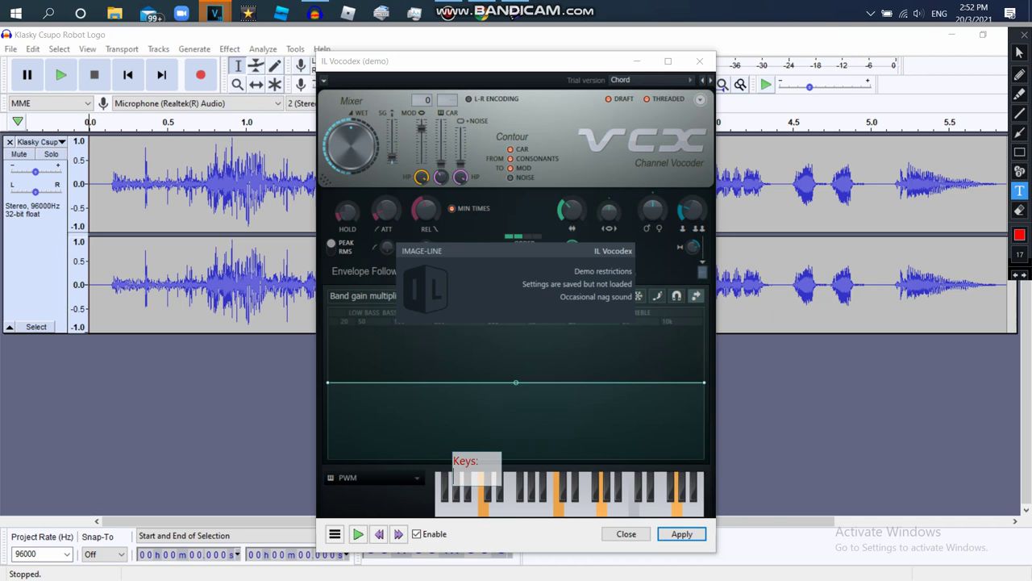
{"action": "key", "text": "BackSpace"}
{"action": "key", "text": "Escape"}
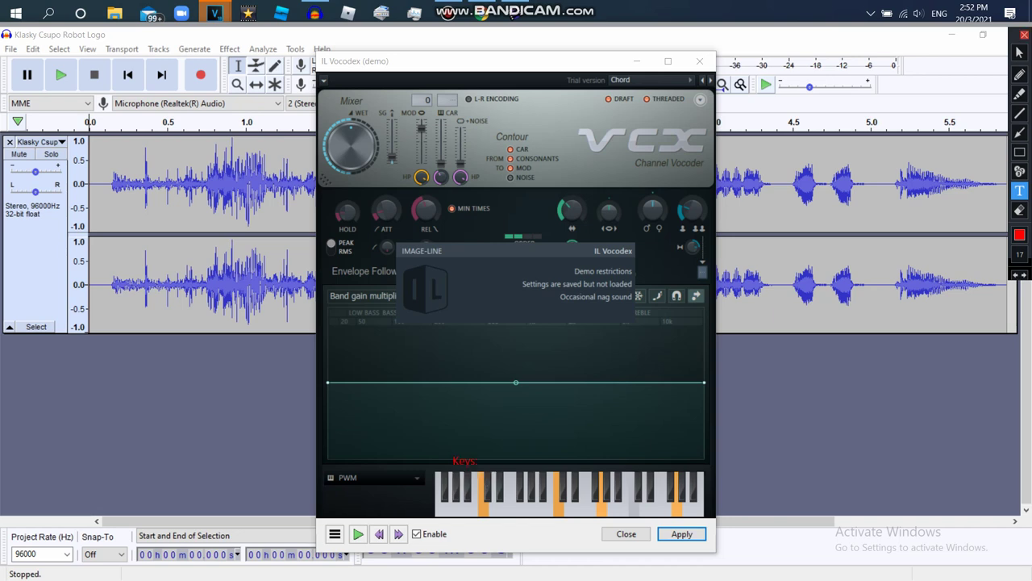
{"action": "left_click", "coordinate": [1024, 34]}
- Select the entire Klasky Csupo track, apply the IL Vocodex effect to it and close the effect window
{"action": "left_click", "coordinate": [681, 533]}
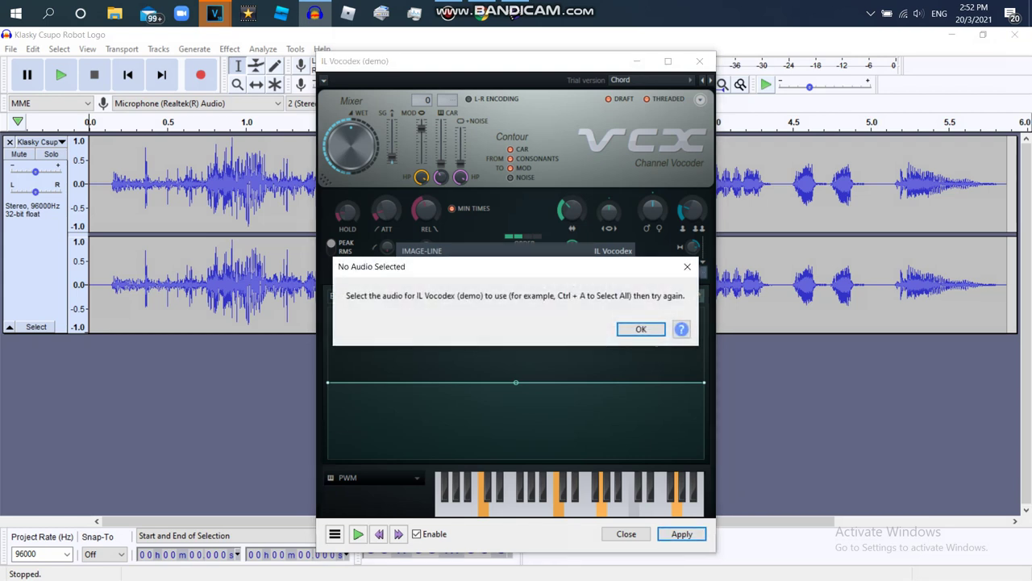
{"action": "left_click", "coordinate": [640, 328]}
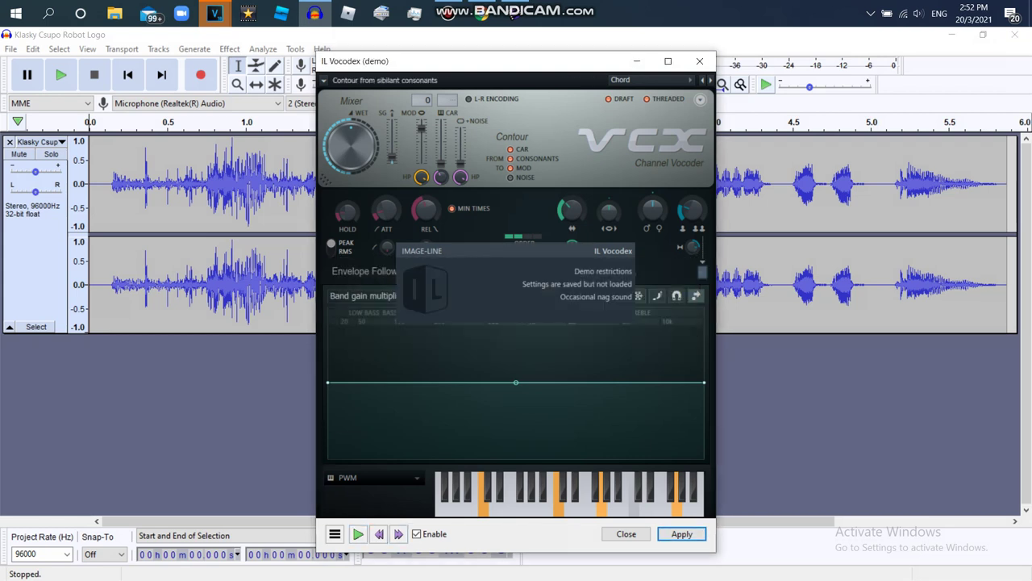
{"action": "double_click", "coordinate": [258, 184]}
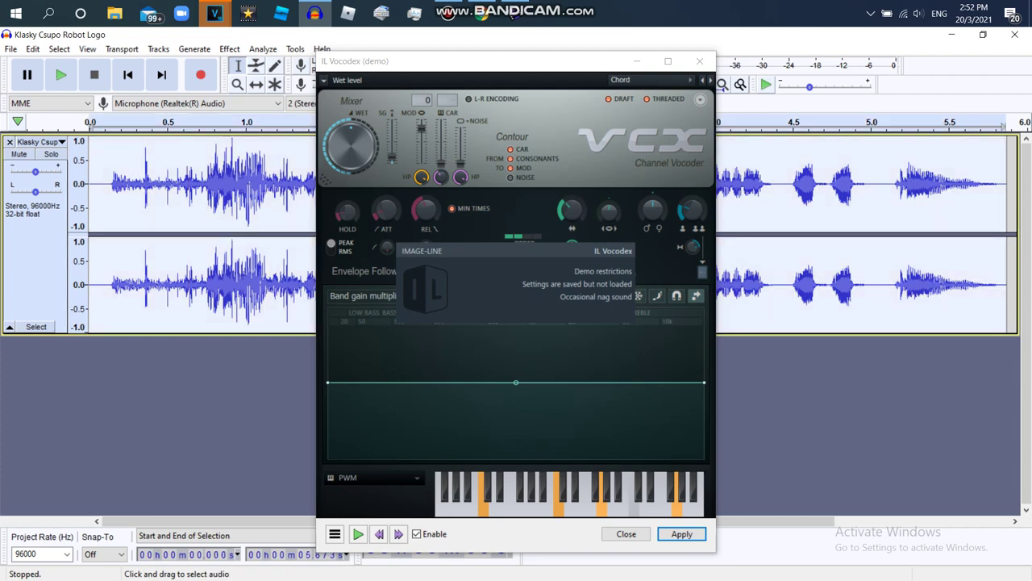
{"action": "left_click", "coordinate": [681, 534]}
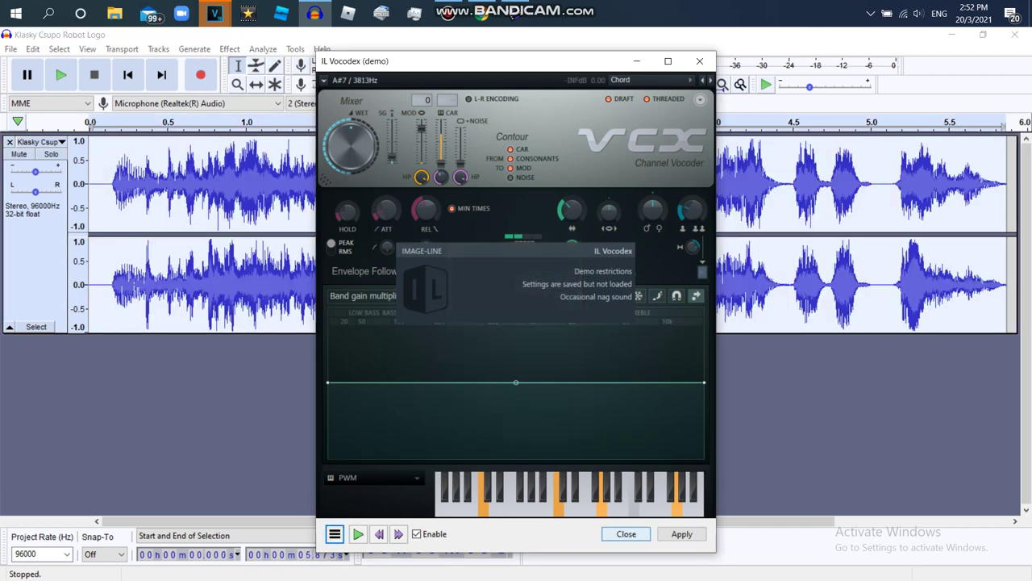
{"action": "left_click", "coordinate": [626, 534]}
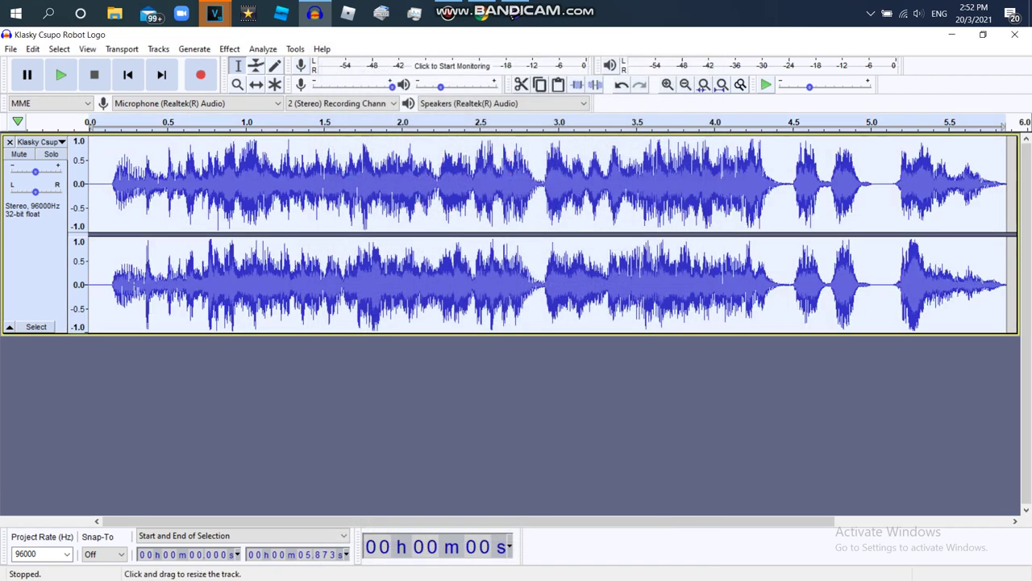
- Shrink the Klasky Csupo track to its minimum height and select all of its audio
{"action": "left_click_drag", "start_coordinate": [516, 332], "coordinate": [516, 149]}
{"action": "left_click", "coordinate": [102, 148]}
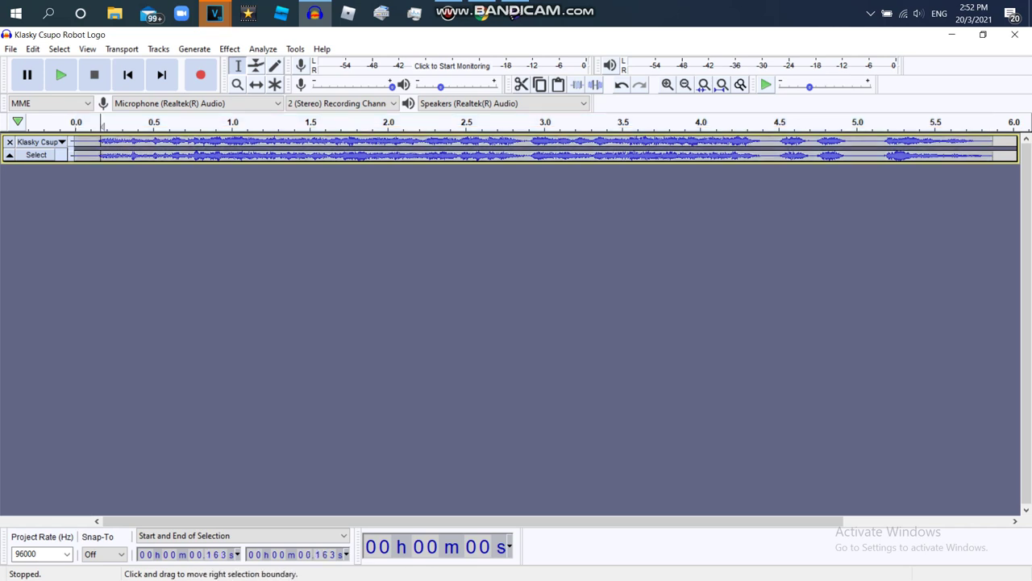
{"action": "left_click", "coordinate": [35, 154]}
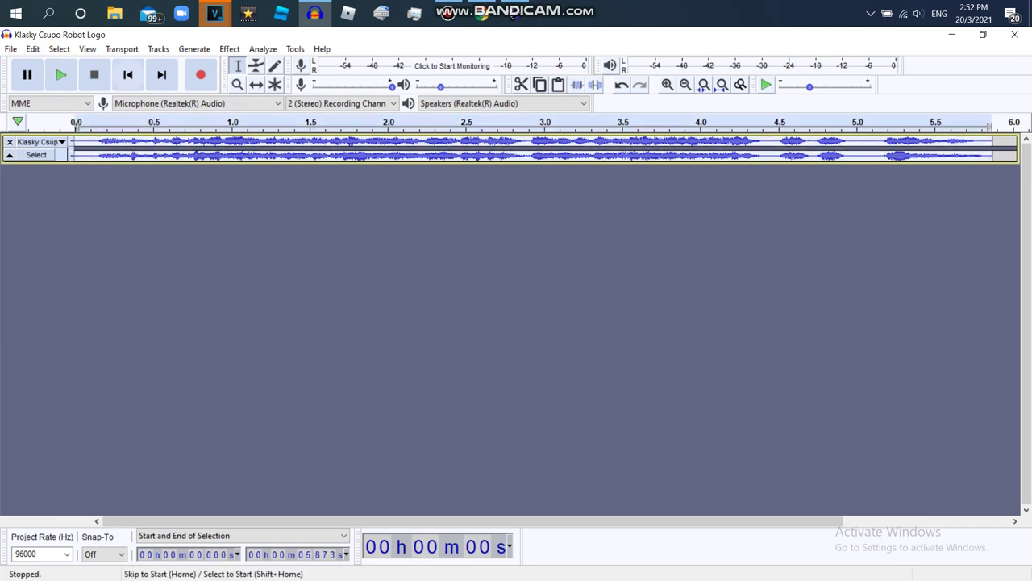
- Open the Change Pitch effect for the selected track
{"action": "left_click", "coordinate": [230, 48]}
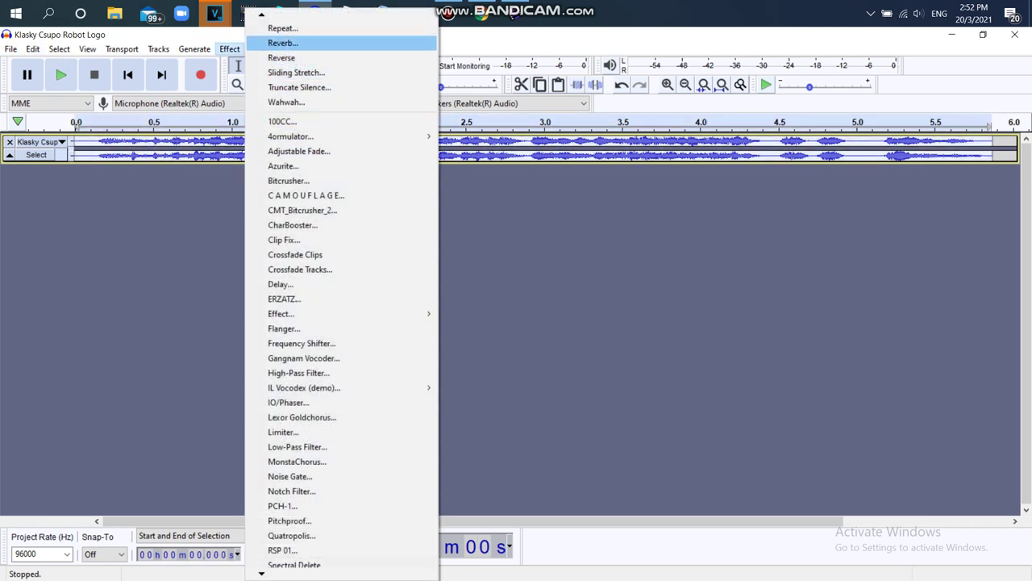
{"action": "mouse_move", "coordinate": [261, 14]}
{"action": "scroll", "coordinate": [342, 291], "scroll_direction": "up", "scroll_amount": 6}
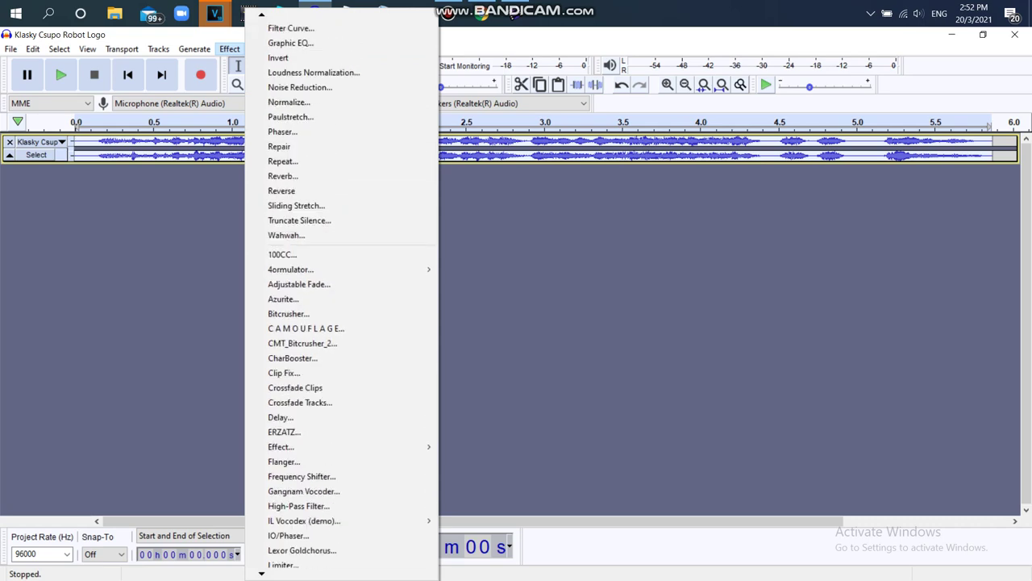
{"action": "left_click", "coordinate": [295, 72]}
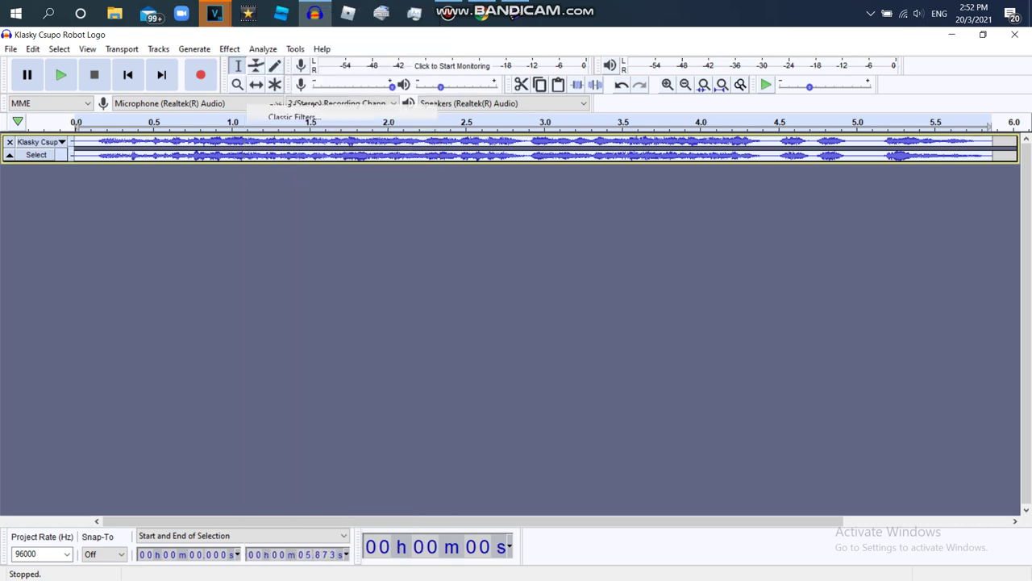
- Look at the "How to Make Effect On Vegas Pro" project in VEGAS Pro and return to Audacity's Change Pitch dialog
{"action": "left_click", "coordinate": [314, 13]}
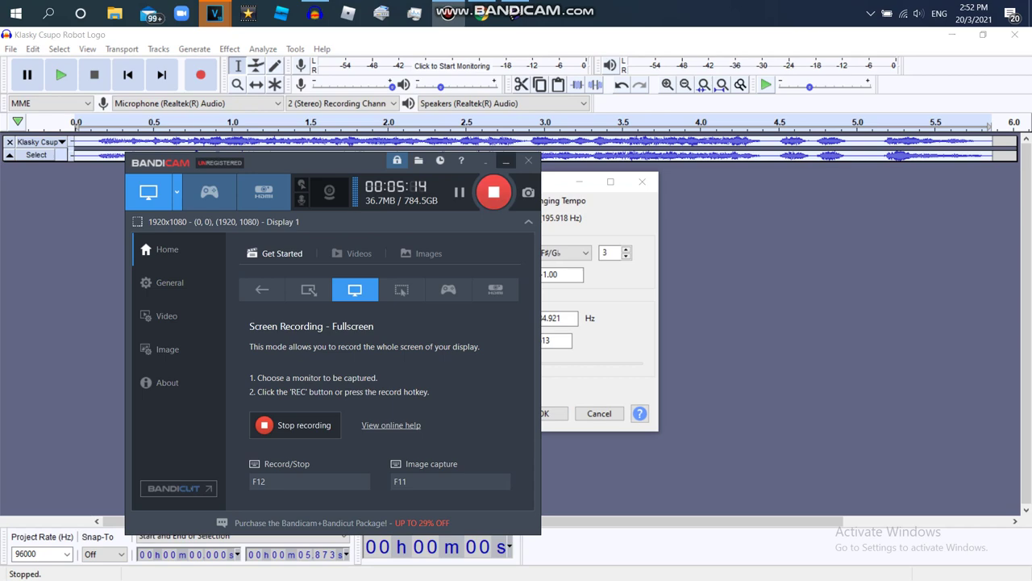
{"action": "left_click", "coordinate": [507, 160]}
{"action": "mouse_move", "coordinate": [214, 16]}
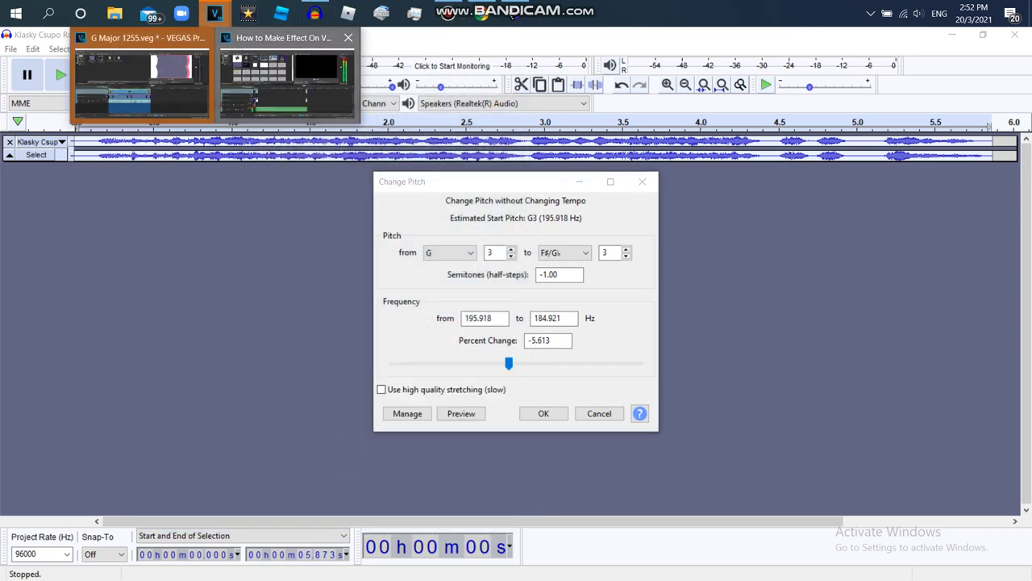
{"action": "left_click", "coordinate": [287, 77]}
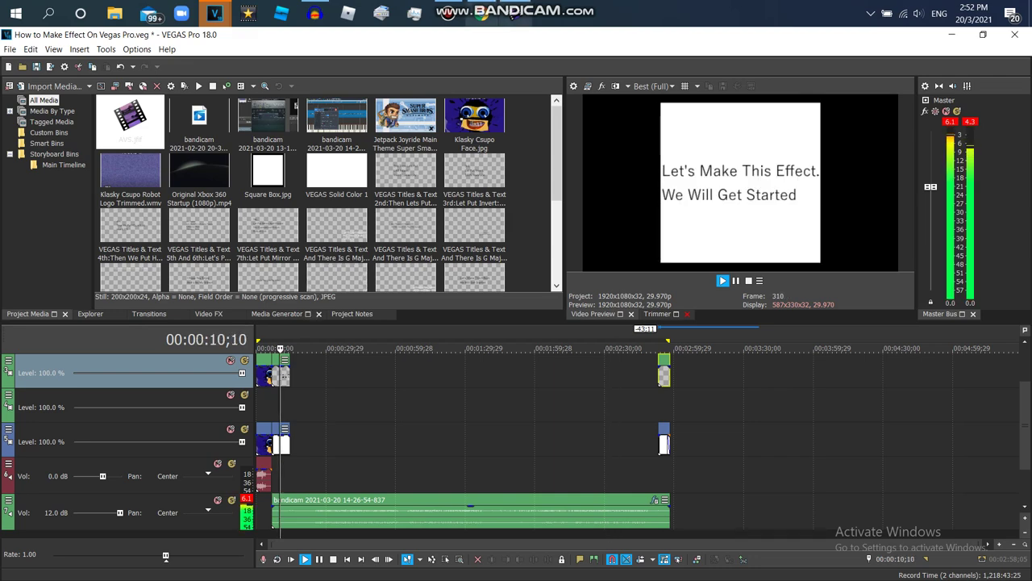
{"action": "left_click", "coordinate": [482, 15]}
{"action": "left_click", "coordinate": [314, 13]}
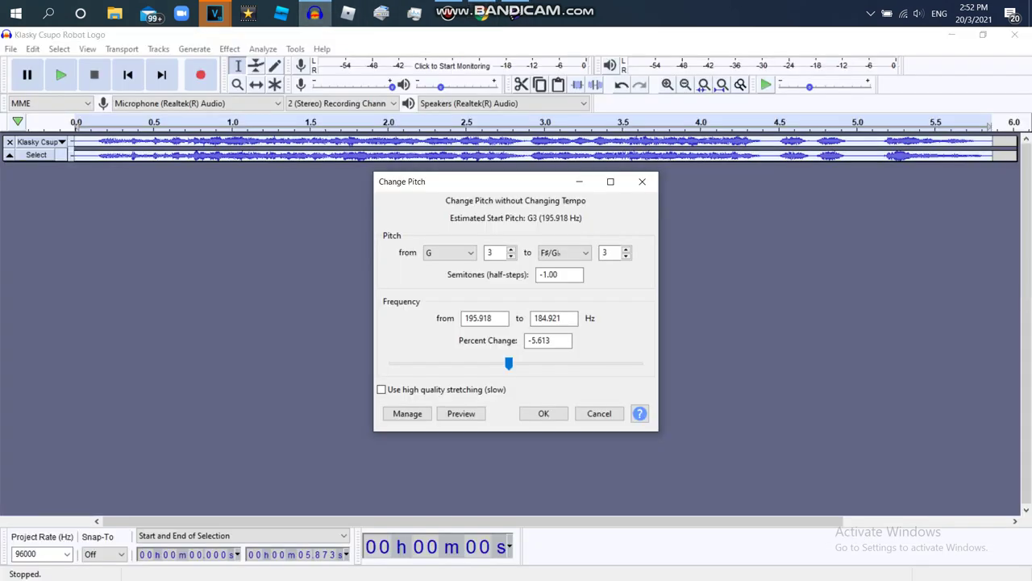
- Write the on-screen note "Let's Put Pitches:" with the lines +2.5, +0.5, -5.5 and -7.5 beside the Change Pitch dialog, then close the drawing tool
{"action": "double_click", "coordinate": [554, 274]}
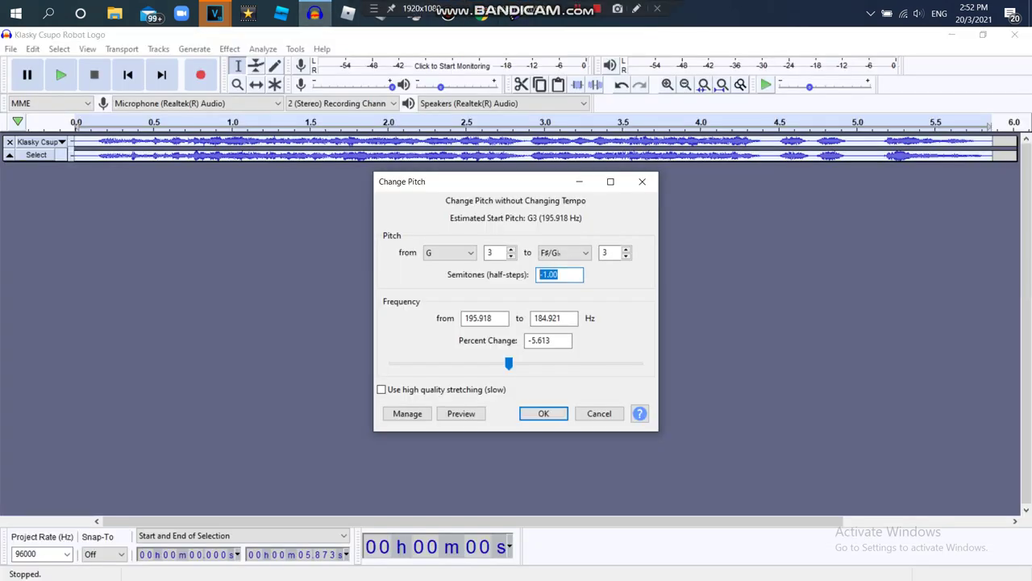
{"action": "key", "text": "ctrl+alt+d"}
{"action": "left_click", "coordinate": [247, 208]}
{"action": "type", "text": "Let"}
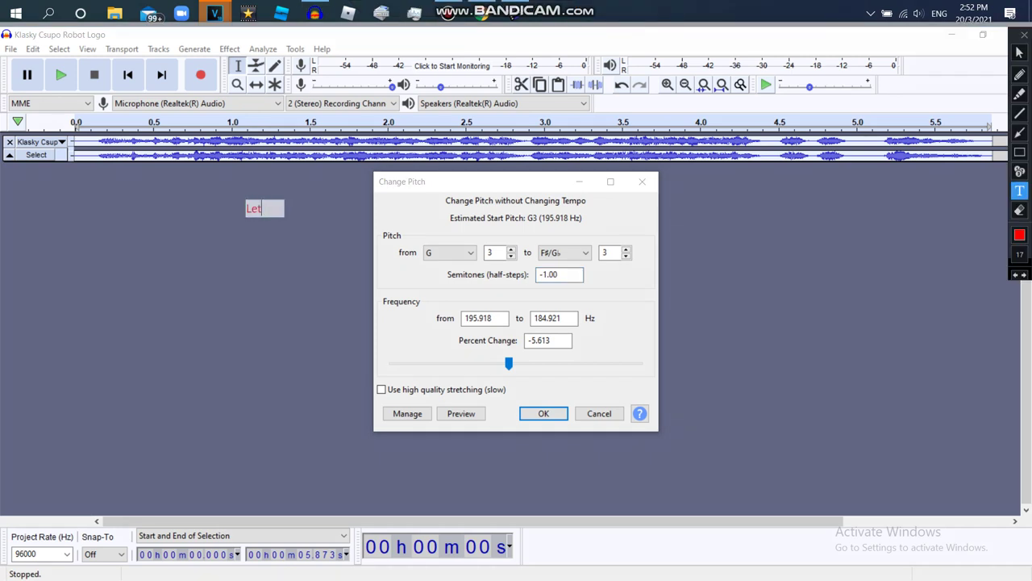
{"action": "type", "text": "'s Put Pitch"}
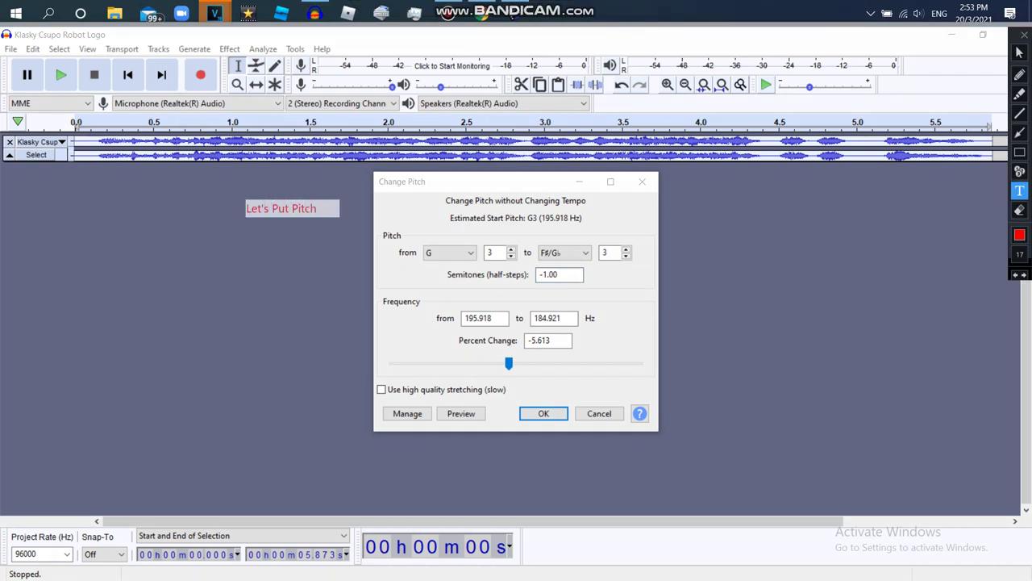
{"action": "type", "text": "es:"}
{"action": "key", "text": "Return"}
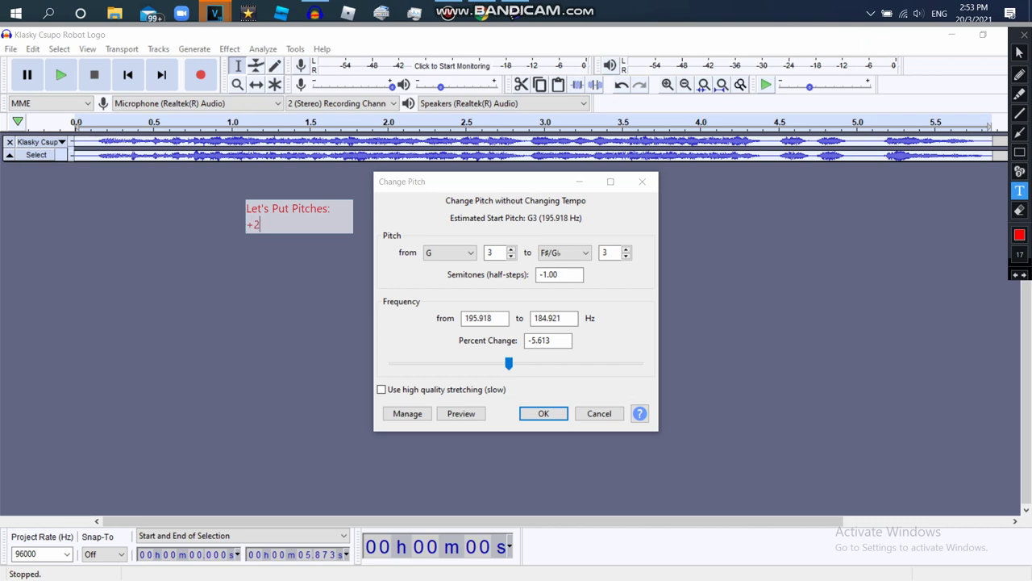
{"action": "type", "text": ".5"}
{"action": "key", "text": "Return"}
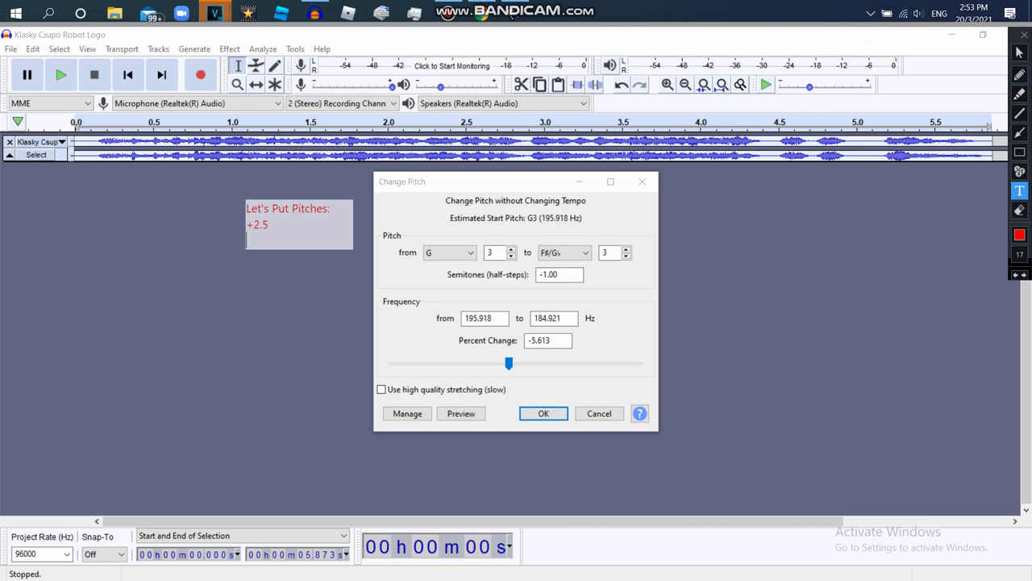
{"action": "type", "text": "+0.5"}
{"action": "key", "text": "Return"}
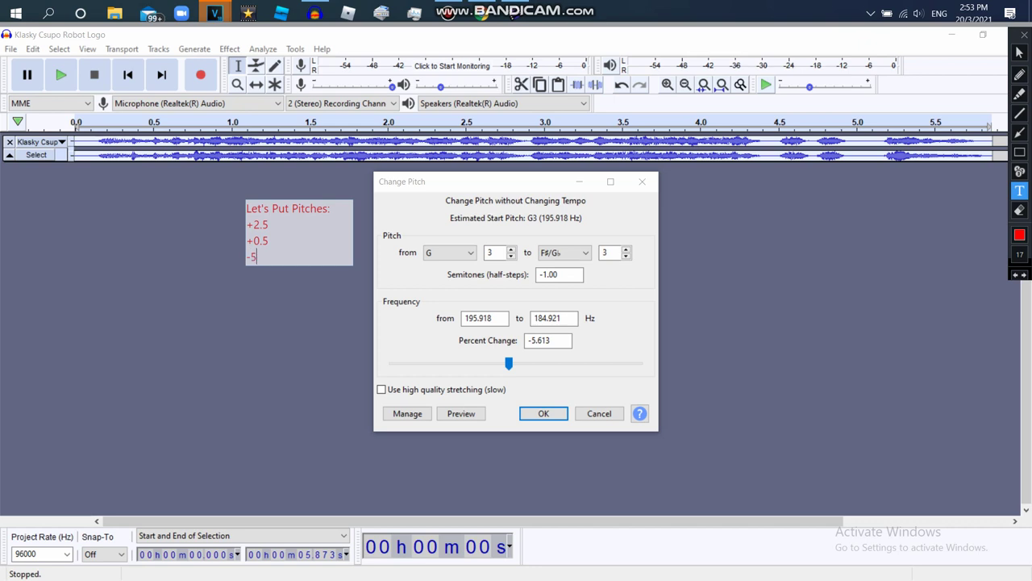
{"action": "key", "text": "Return"}
{"action": "key", "text": "BackSpace"}
{"action": "key", "text": "Return"}
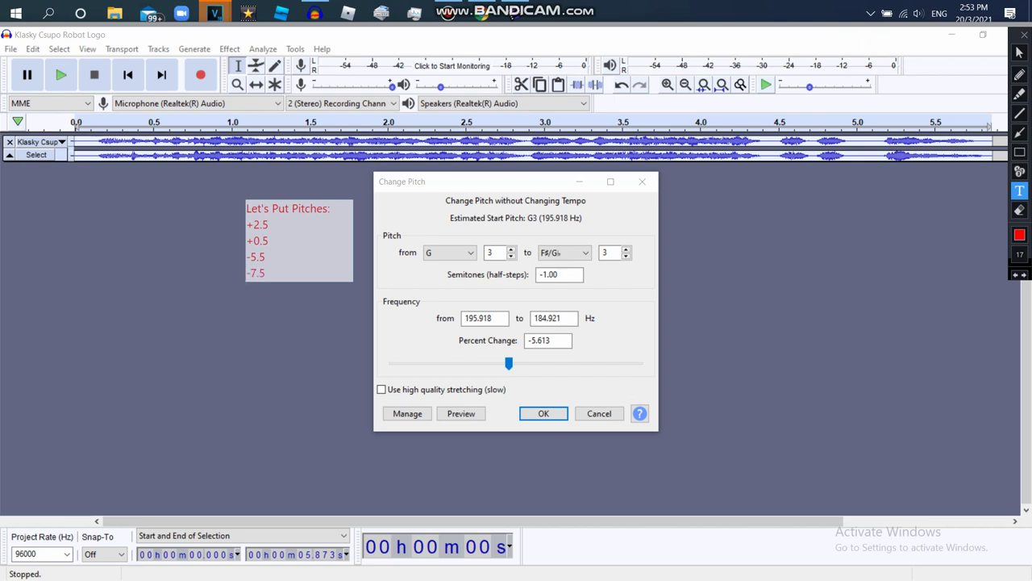
{"action": "key", "text": "Escape"}
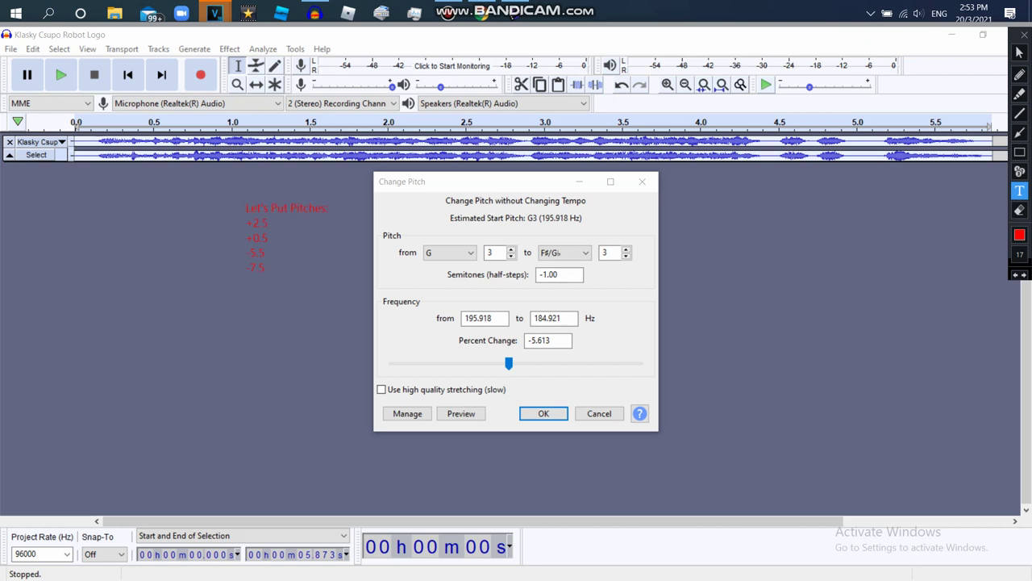
{"action": "left_click", "coordinate": [1024, 35]}
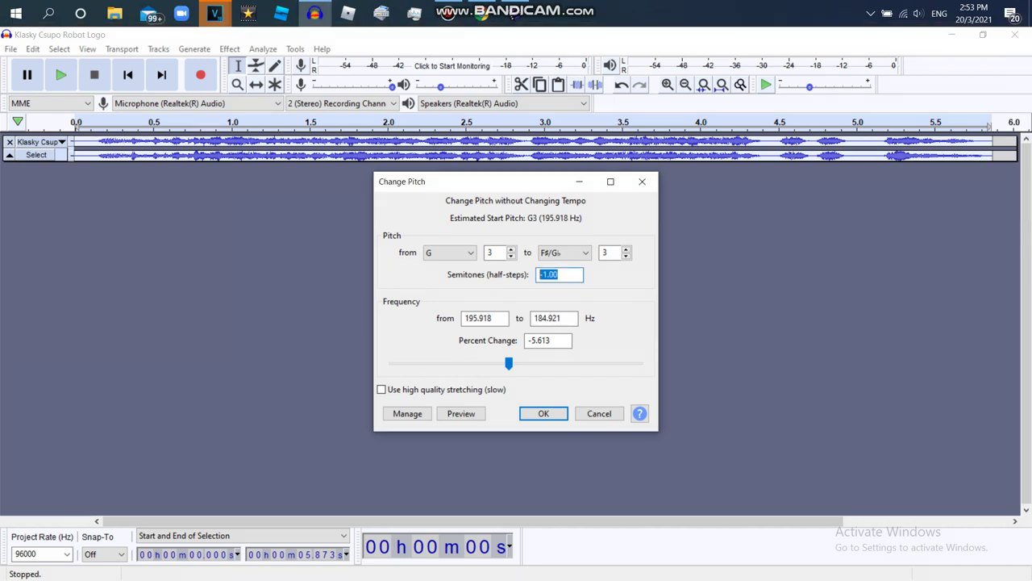
- Set the pitch change to 2.5 semitones and close the Change Pitch dialog without applying it
{"action": "type", "text": "2.5"}
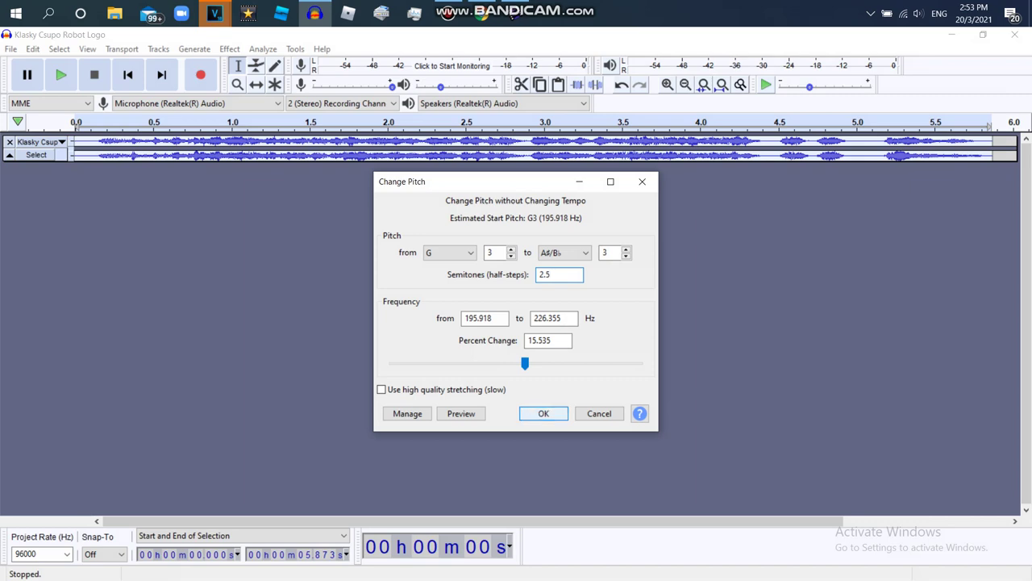
{"action": "left_click", "coordinate": [642, 182]}
- Duplicate the entire Klasky Csupo track three times to get four identical tracks
{"action": "double_click", "coordinate": [155, 146]}
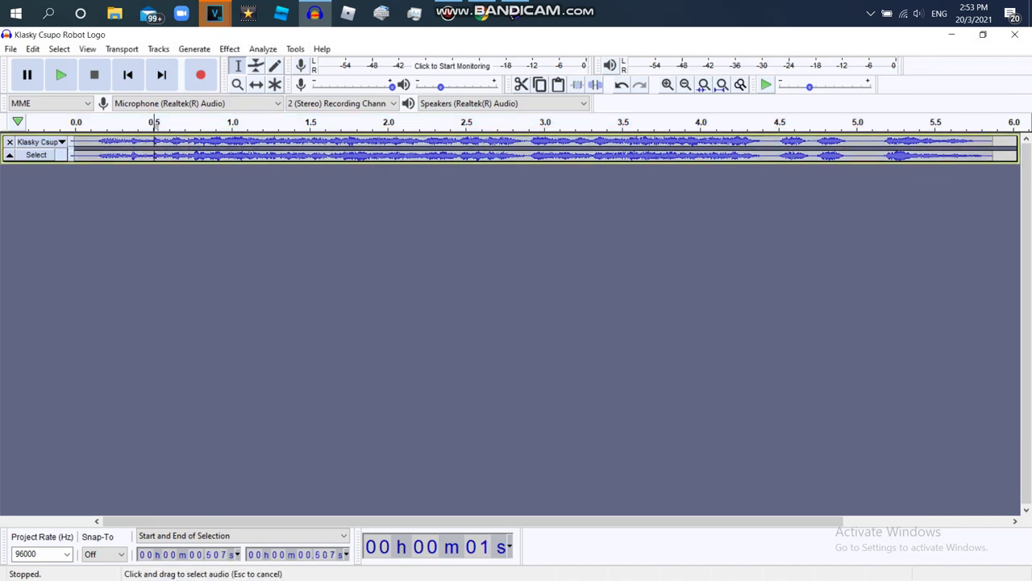
{"action": "left_click", "coordinate": [32, 48]}
{"action": "left_click", "coordinate": [61, 158]}
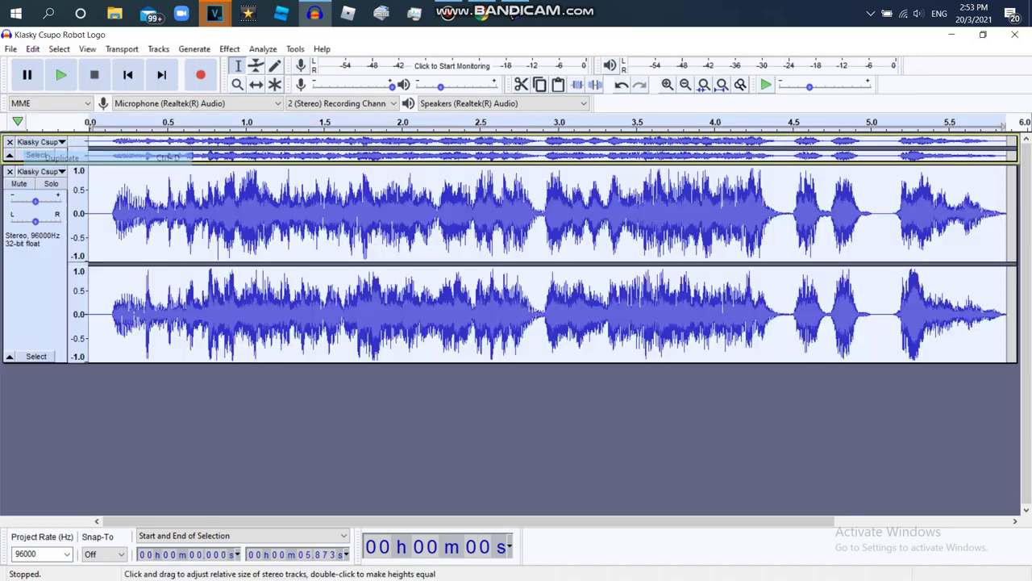
{"action": "left_click", "coordinate": [32, 49]}
{"action": "left_click", "coordinate": [62, 158]}
- Shrink the three duplicated tracks to their minimum height
{"action": "left_click", "coordinate": [310, 322]}
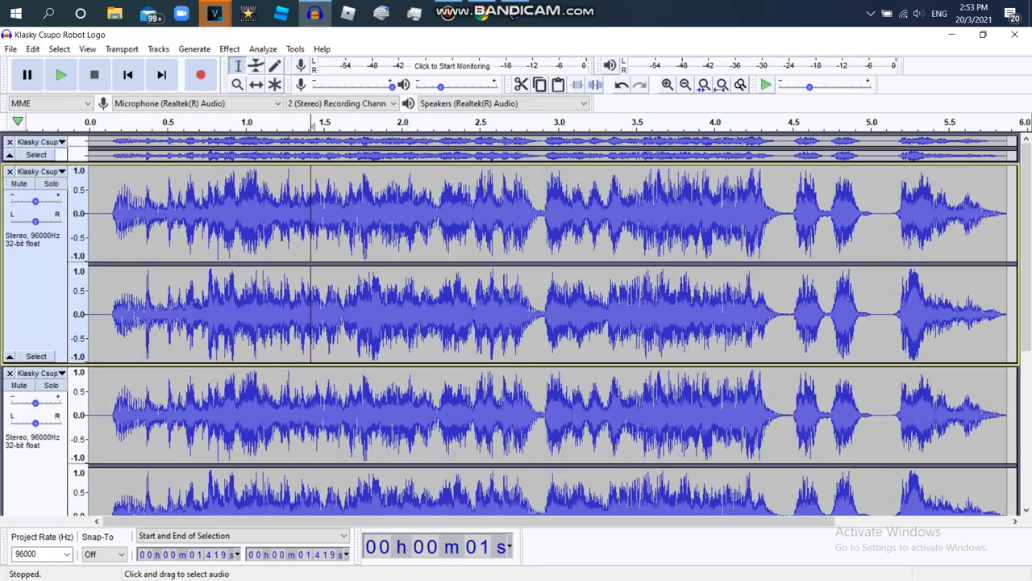
{"action": "left_click_drag", "start_coordinate": [310, 362], "coordinate": [310, 192]}
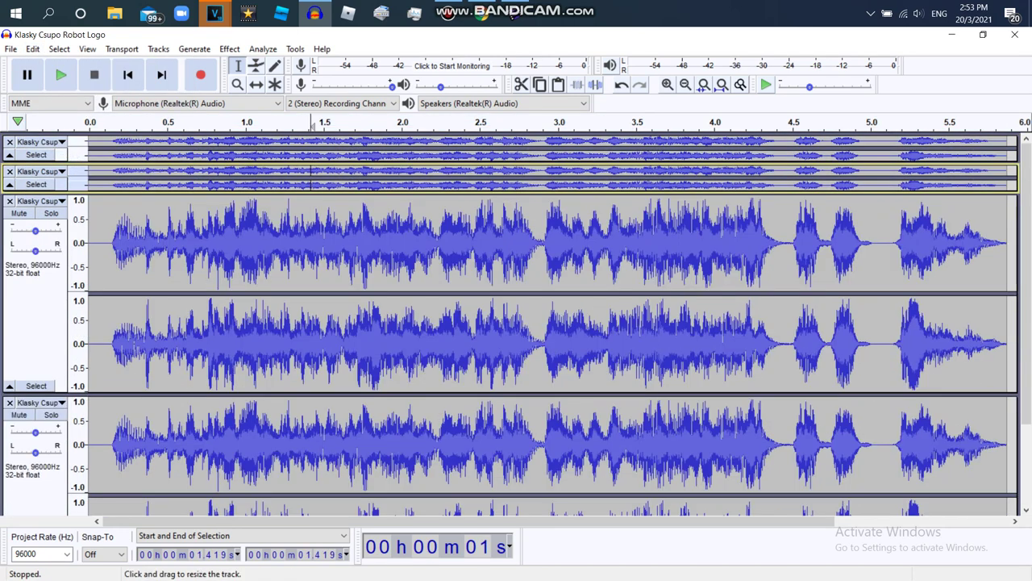
{"action": "left_click_drag", "start_coordinate": [255, 322], "coordinate": [258, 323]}
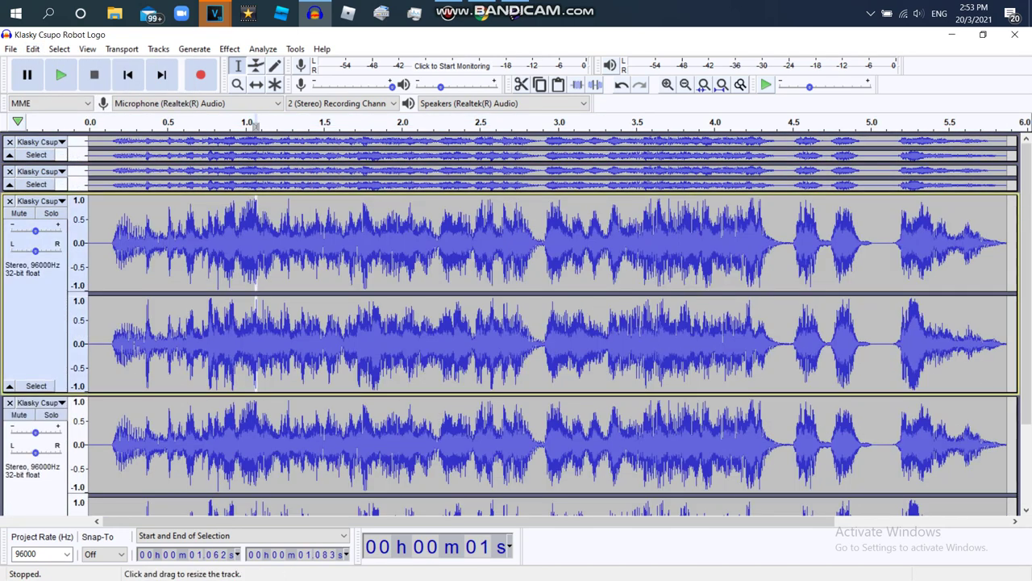
{"action": "left_click_drag", "start_coordinate": [257, 393], "coordinate": [257, 220]}
{"action": "left_click_drag", "start_coordinate": [257, 421], "coordinate": [257, 249]}
- Select all audio of the first track and apply Change Pitch with 2.50 semitones
{"action": "double_click", "coordinate": [257, 142]}
{"action": "left_click", "coordinate": [229, 49]}
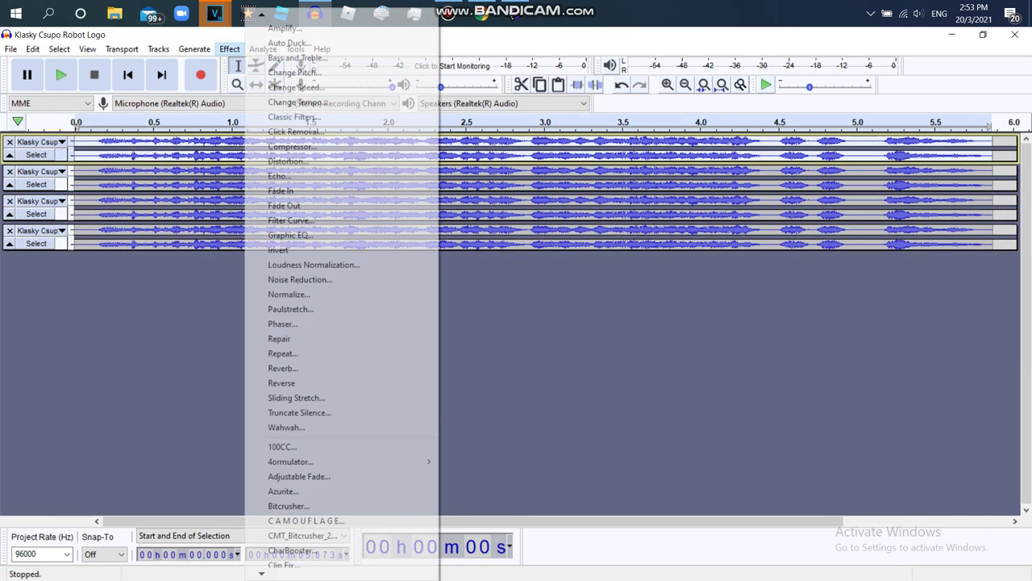
{"action": "left_click", "coordinate": [288, 71]}
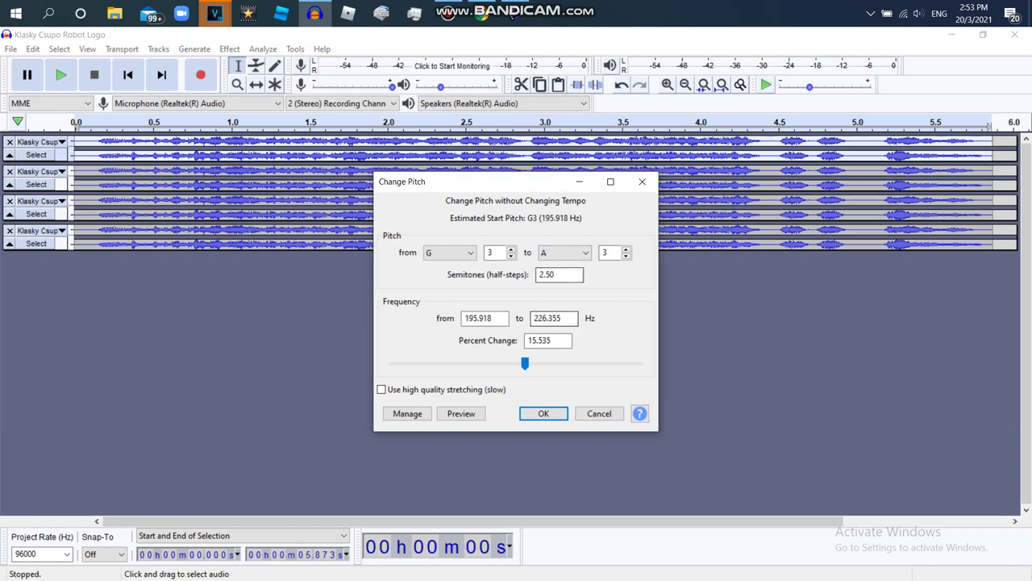
{"action": "left_click", "coordinate": [543, 413]}
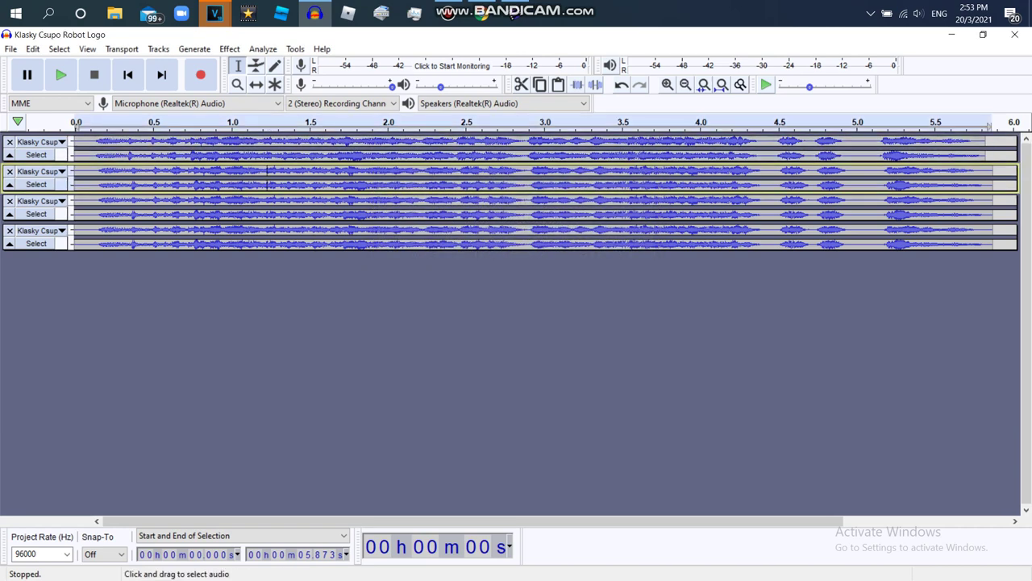
- Apply Change Pitch with 0.50 semitones to the second track
{"action": "left_click", "coordinate": [230, 48]}
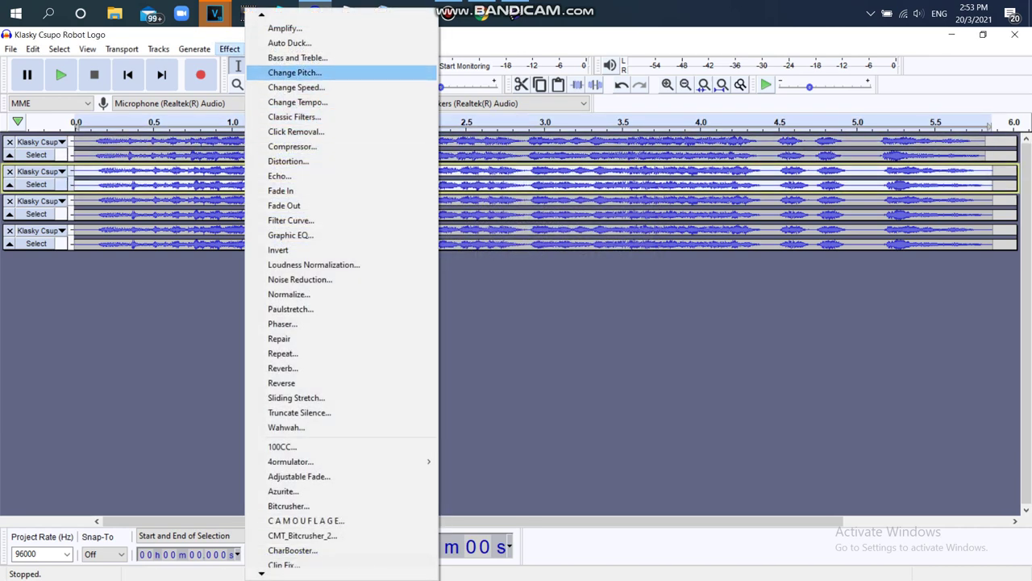
{"action": "left_click", "coordinate": [288, 72]}
{"action": "left_click", "coordinate": [542, 274]}
{"action": "key", "text": "BackSpace"}
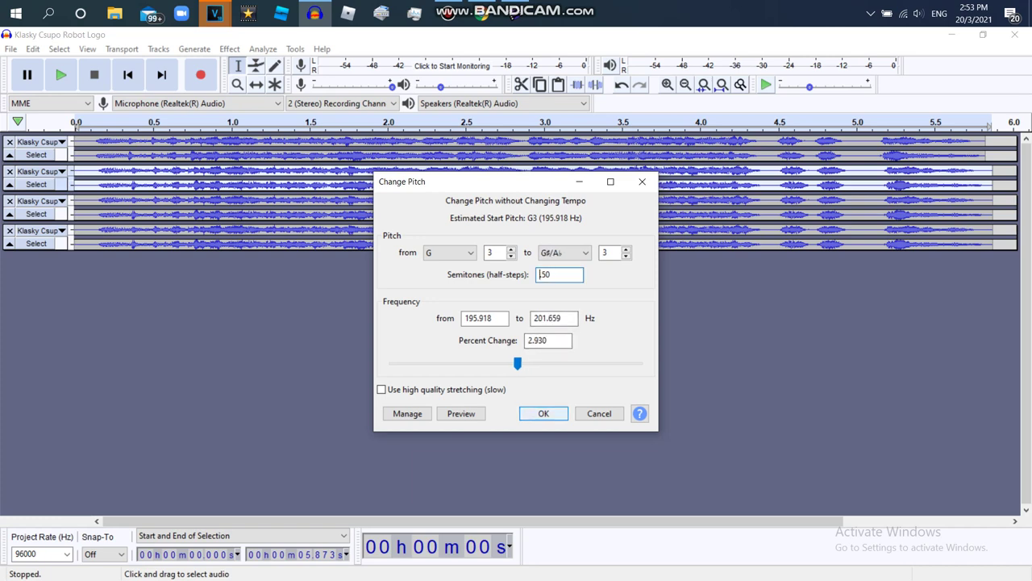
{"action": "left_click", "coordinate": [544, 413]}
- Select all audio of the third track and apply Change Pitch with -5.5 semitones
{"action": "key", "text": "Down"}
{"action": "double_click", "coordinate": [339, 211]}
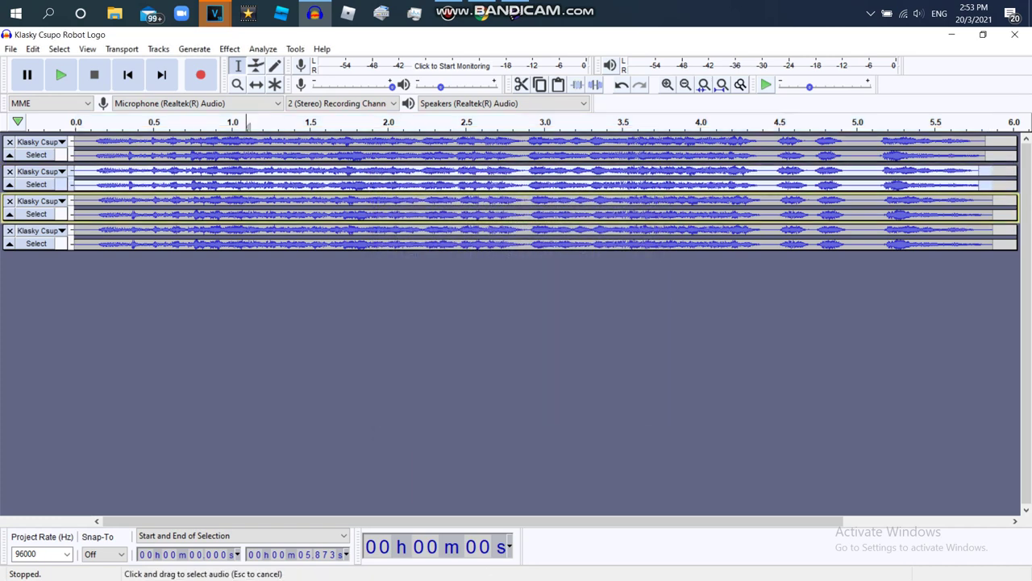
{"action": "left_click", "coordinate": [230, 48]}
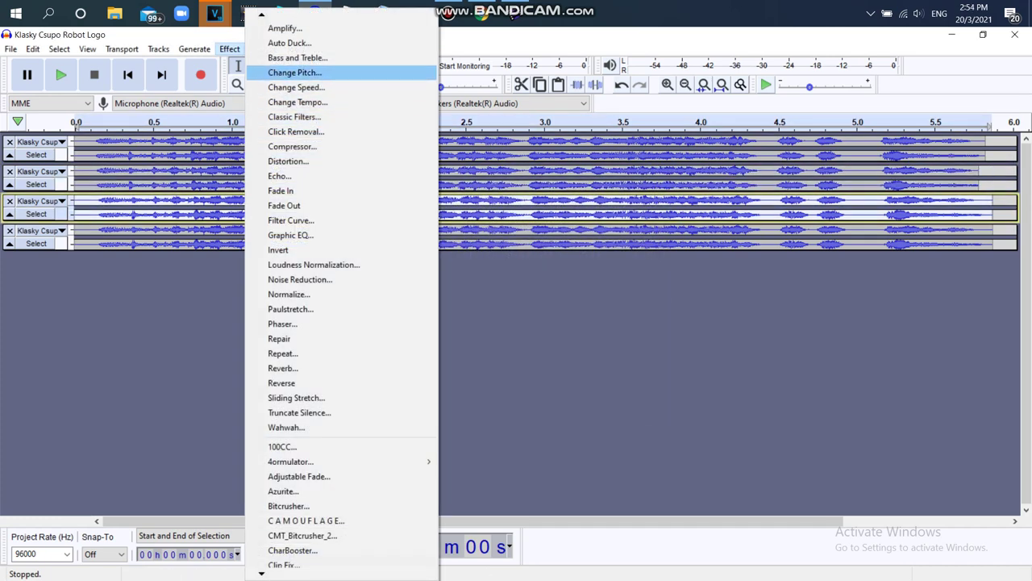
{"action": "left_click", "coordinate": [288, 72]}
{"action": "key", "text": "BackSpace"}
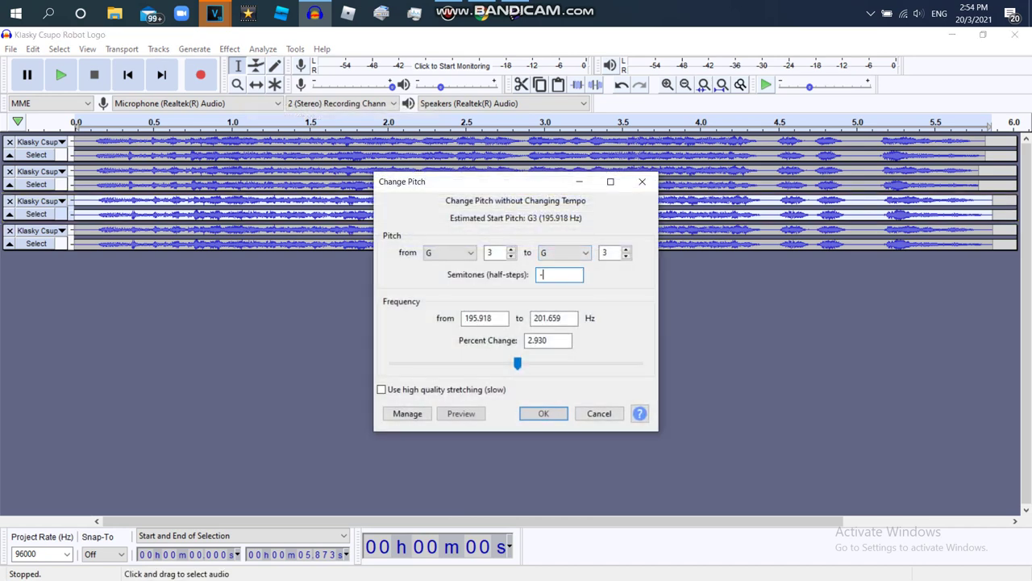
{"action": "type", "text": "-5.5"}
{"action": "key", "text": "Return"}
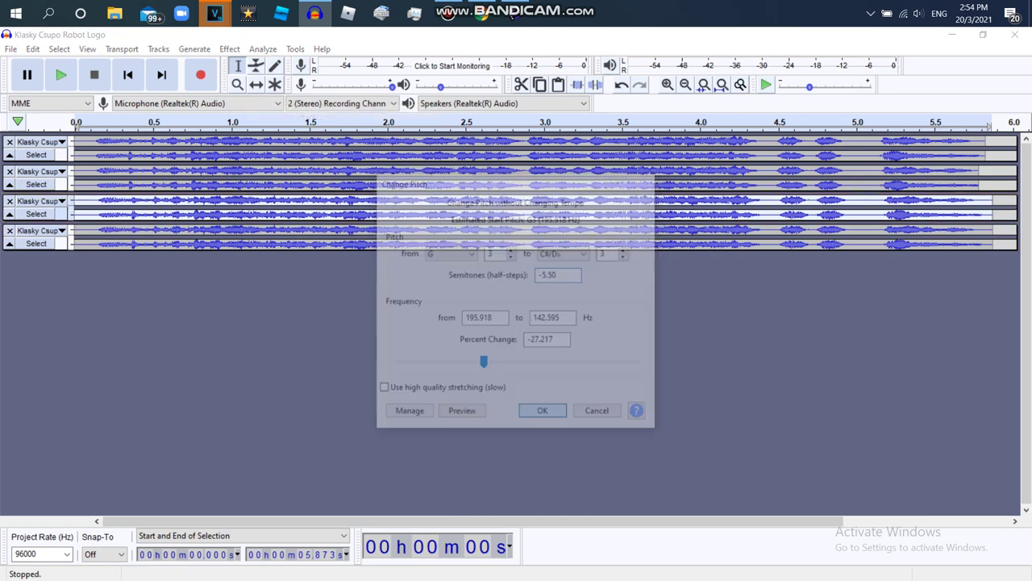
- Apply Change Pitch with -7.50 semitones to the fourth track
{"action": "left_click", "coordinate": [229, 48]}
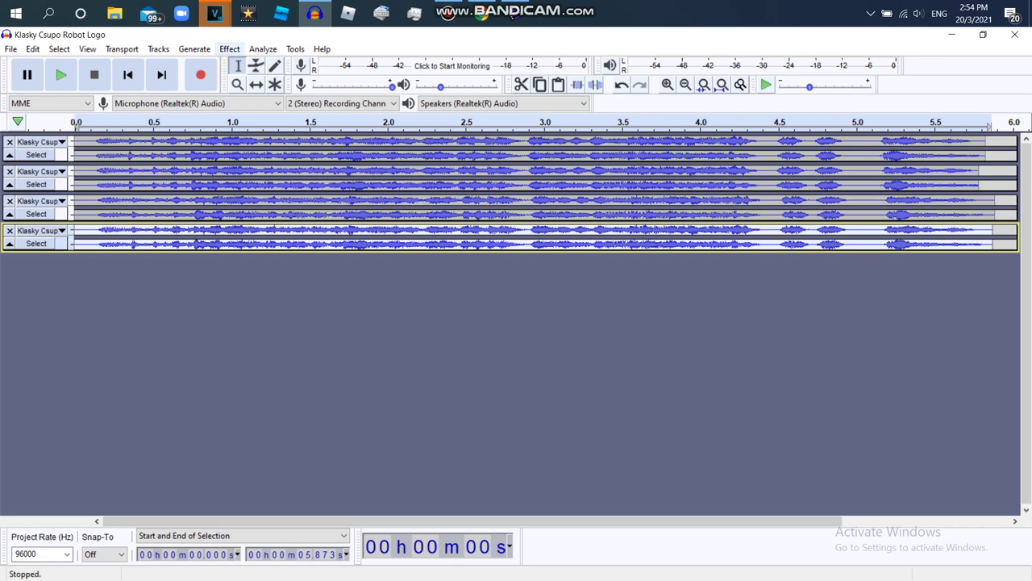
{"action": "left_click", "coordinate": [288, 72]}
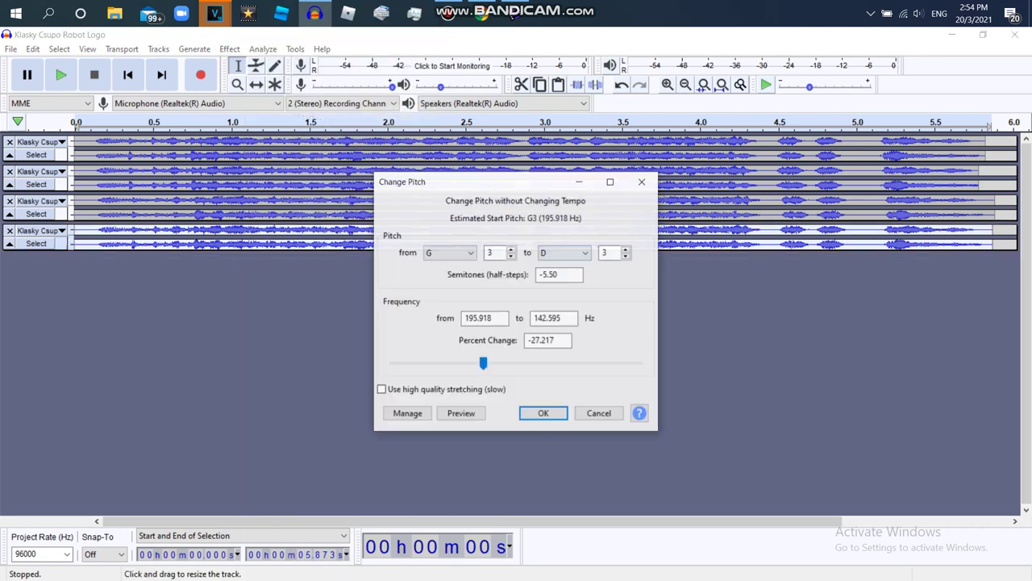
{"action": "type", "text": "7"}
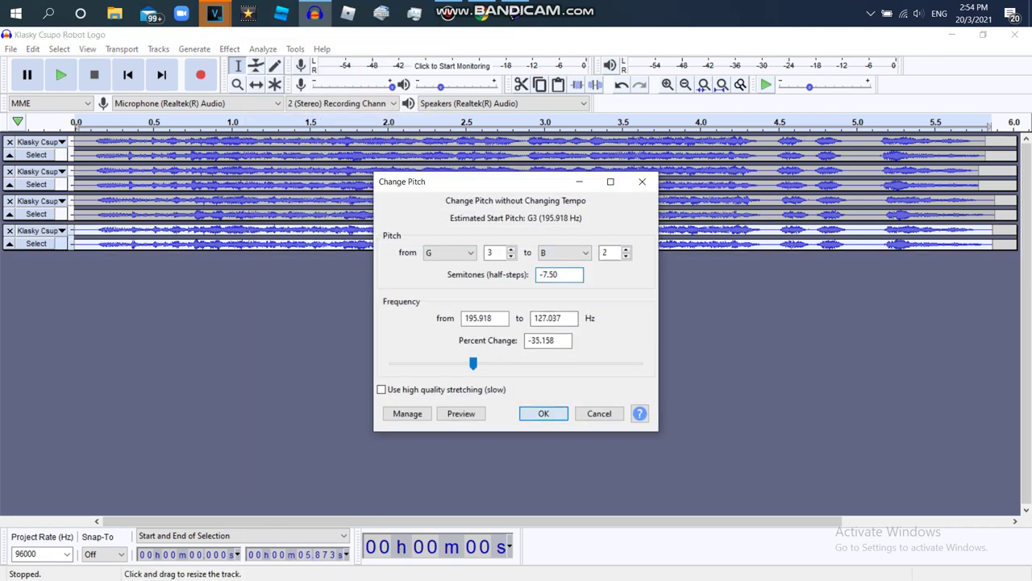
{"action": "left_click", "coordinate": [543, 413]}
- Open the WAV audio export and name the file "Klasky Csupo Robot Logo in G Major 1255"
{"action": "left_click", "coordinate": [10, 48]}
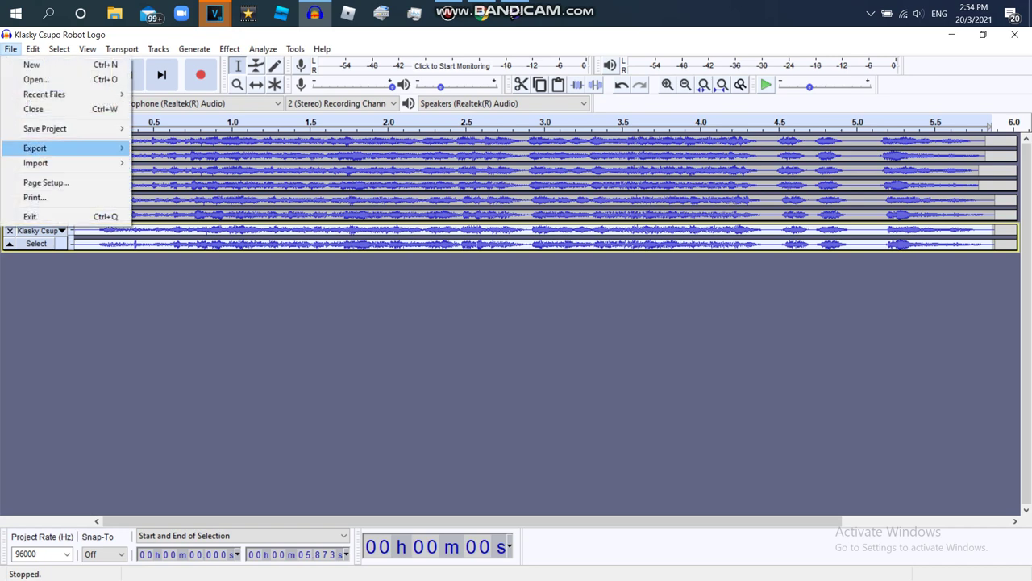
{"action": "mouse_move", "coordinate": [64, 148]}
{"action": "key", "text": "Return"}
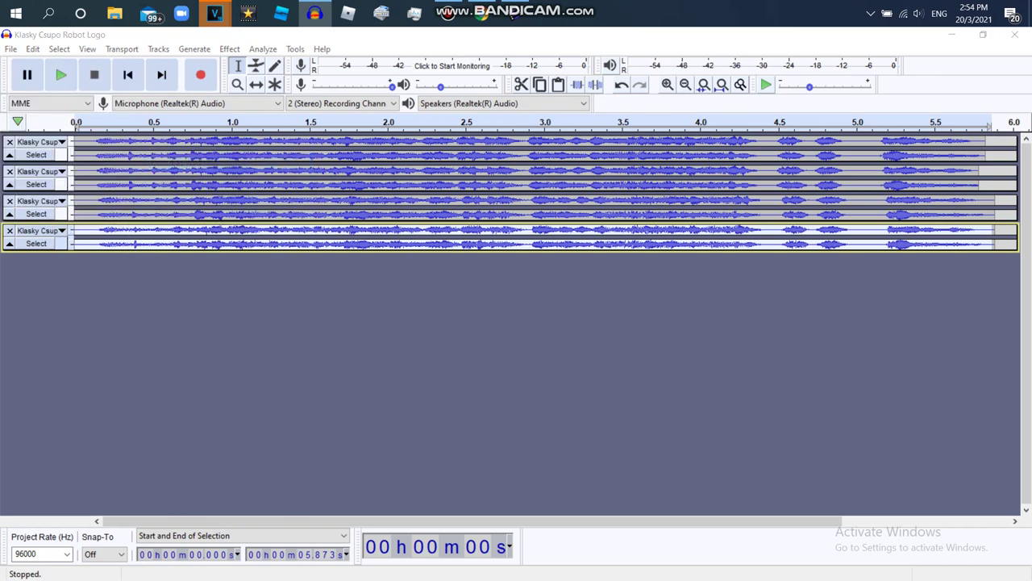
{"action": "key", "text": "End"}
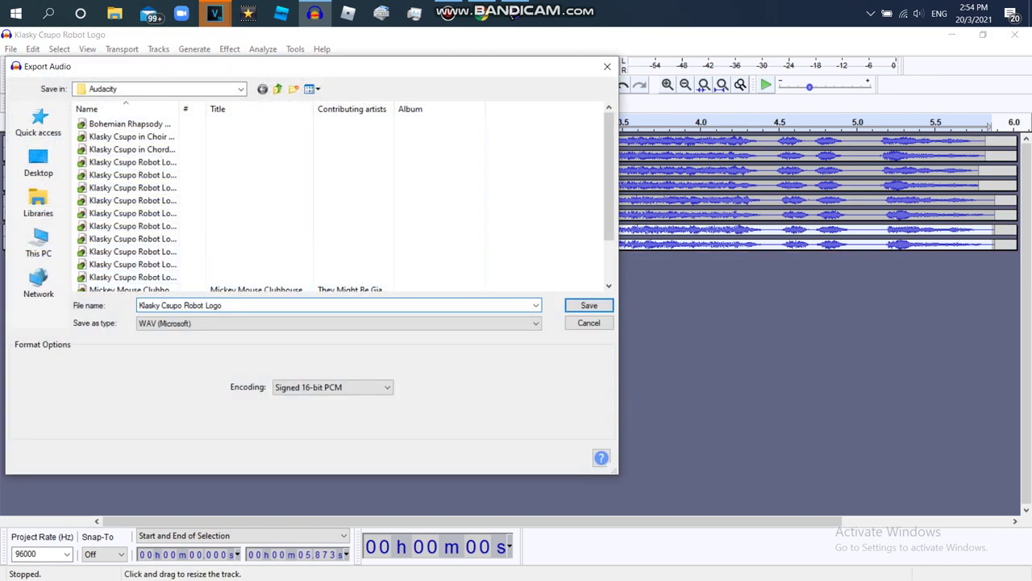
{"action": "type", "text": "in G Major"}
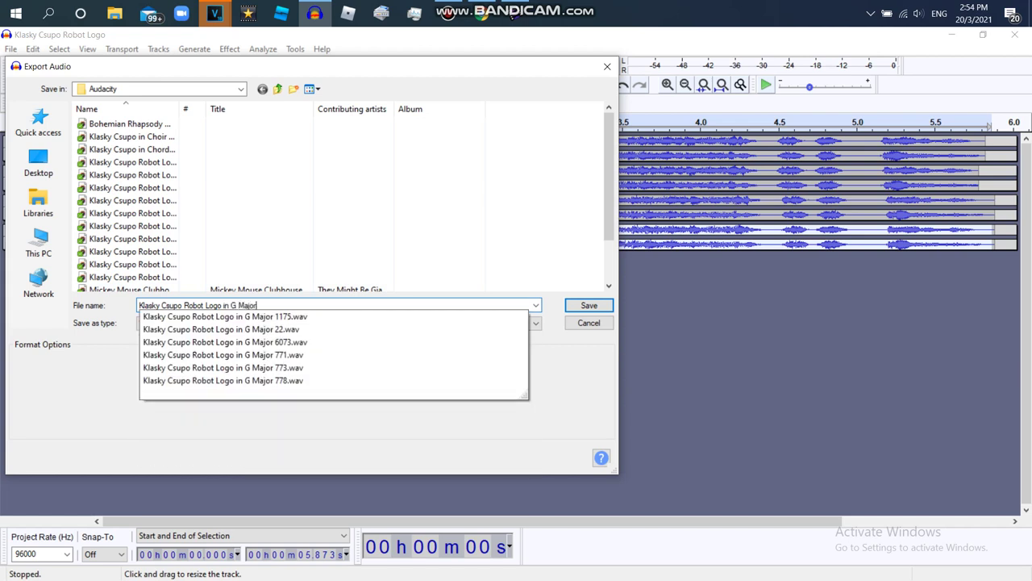
{"action": "type", "text": " 1255"}
- Write the on-screen note "Let's Export The Audio" over the Export Audio dialog and close the drawing tool
{"action": "key", "text": "ctrl+alt+d"}
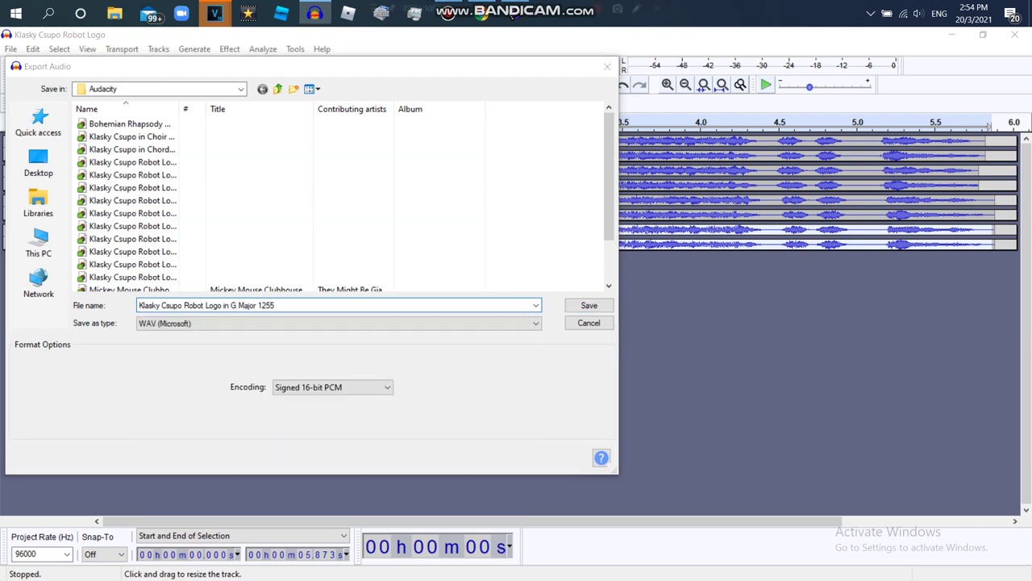
{"action": "left_click", "coordinate": [317, 198]}
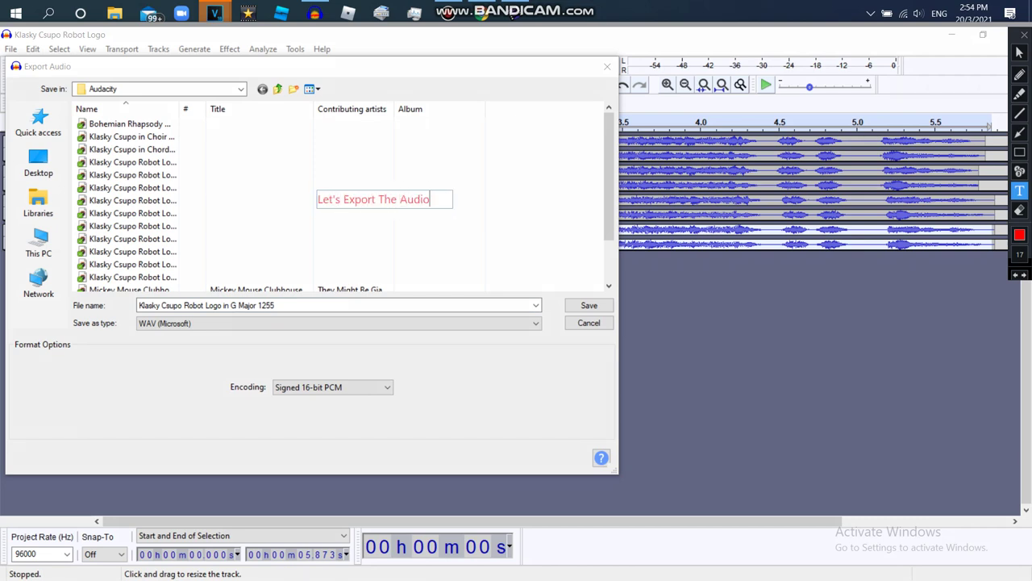
{"action": "key", "text": "Return"}
{"action": "key", "text": "ctrl+alt+d"}
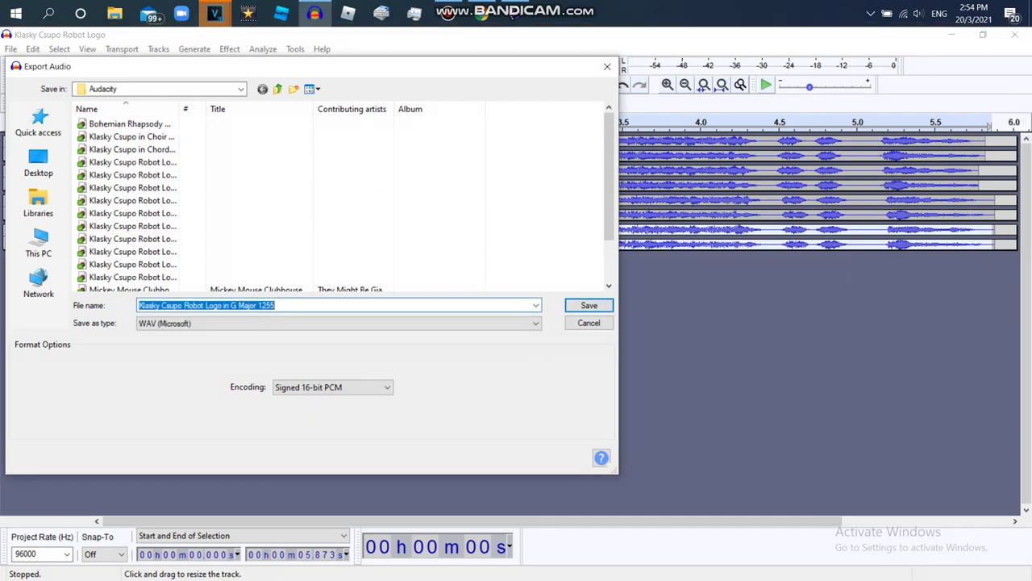
- Save the export in the Audacity folder and accept the metadata tags
{"action": "left_click", "coordinate": [589, 305]}
{"action": "left_click", "coordinate": [560, 423]}
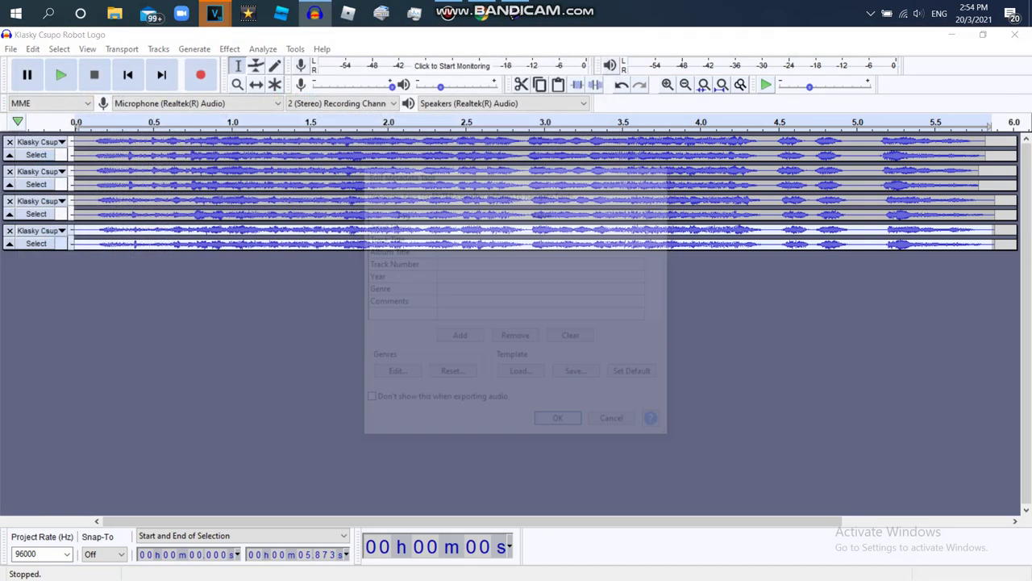
- Close the Audacity project without saving it and switch to the AVS Video Editor project
{"action": "left_click", "coordinate": [1014, 35]}
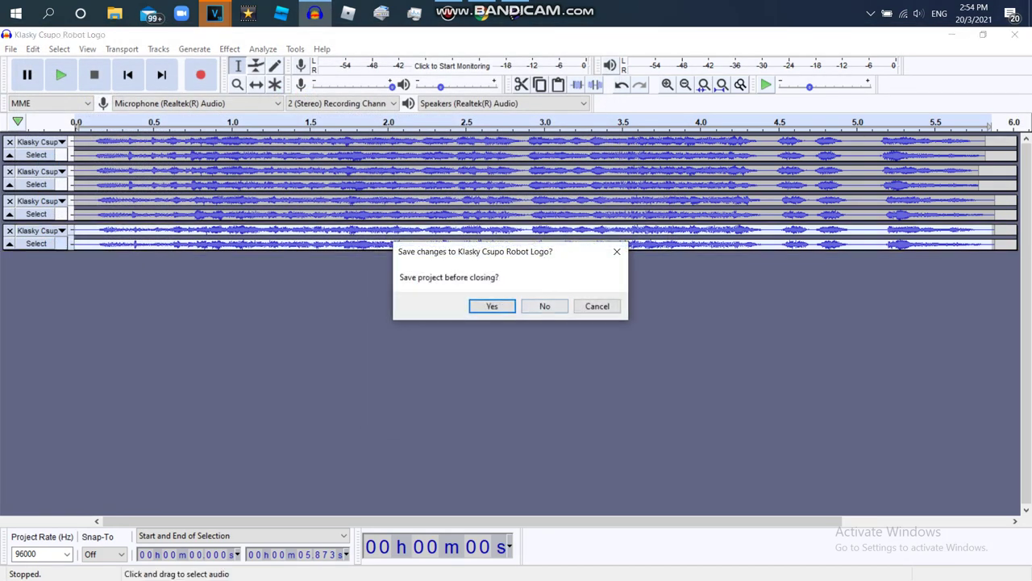
{"action": "left_click", "coordinate": [544, 306]}
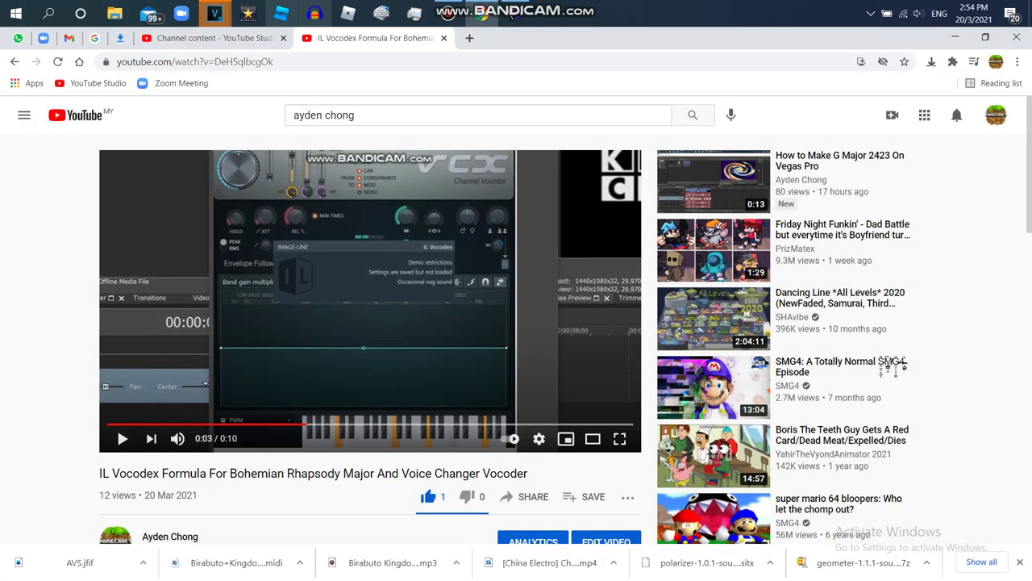
{"action": "left_click", "coordinate": [214, 12]}
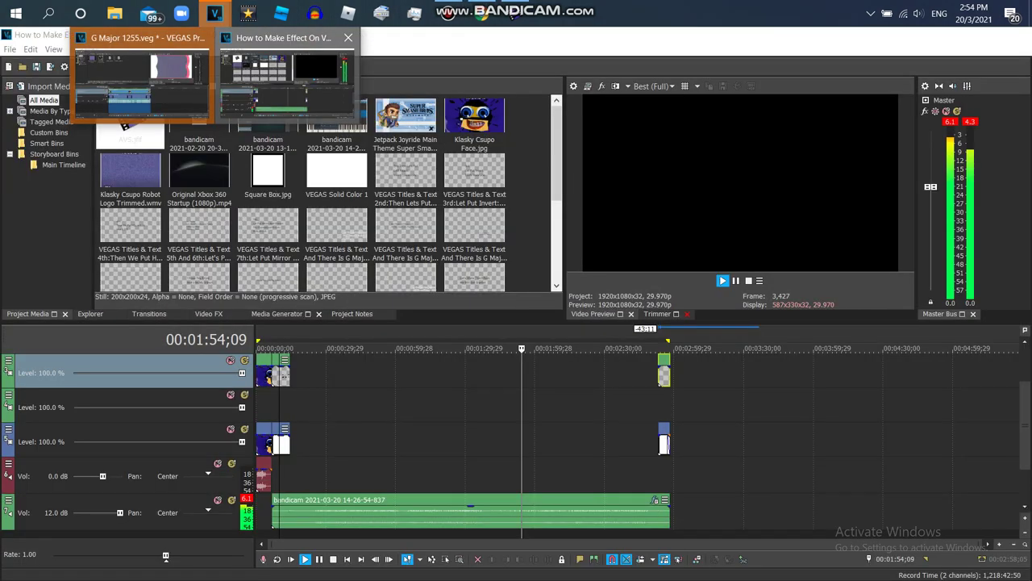
{"action": "left_click", "coordinate": [287, 80]}
{"action": "left_click", "coordinate": [511, 14]}
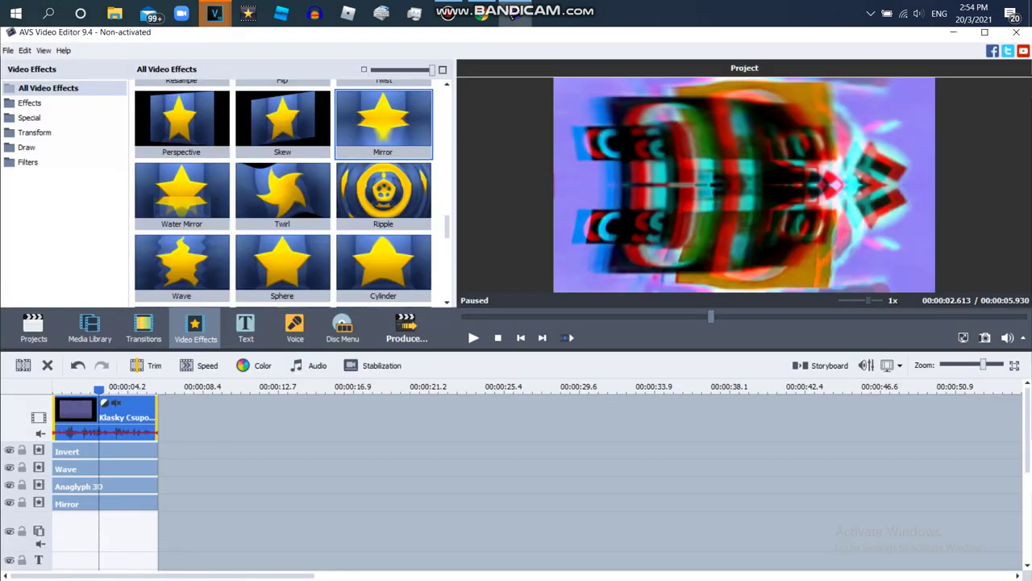
- Write the on-screen note "Let's Rip Off The Audio And We Are Done! Let's Play The Sample." and close the drawing tool
{"action": "left_click", "coordinate": [636, 8]}
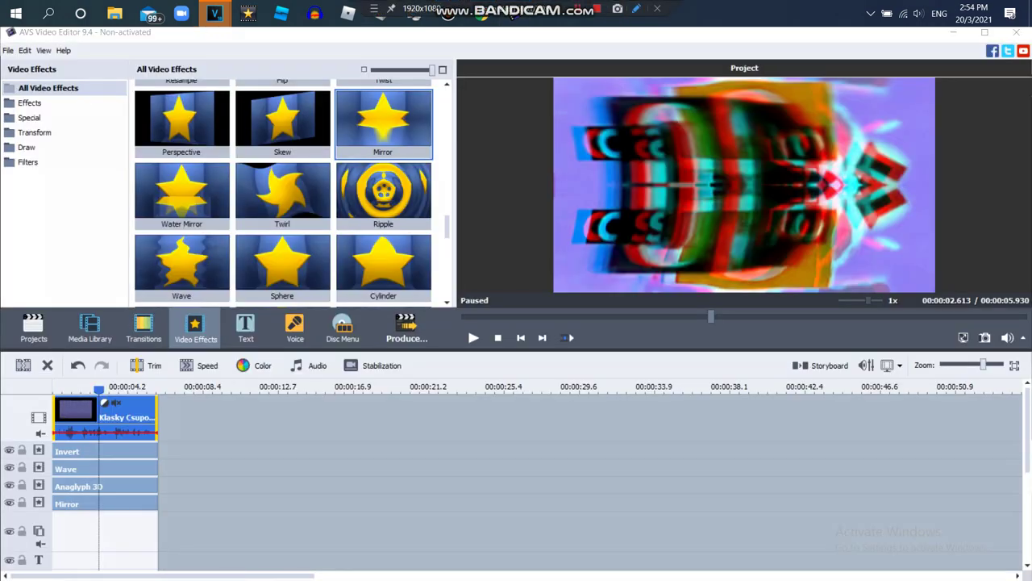
{"action": "left_click", "coordinate": [362, 223]}
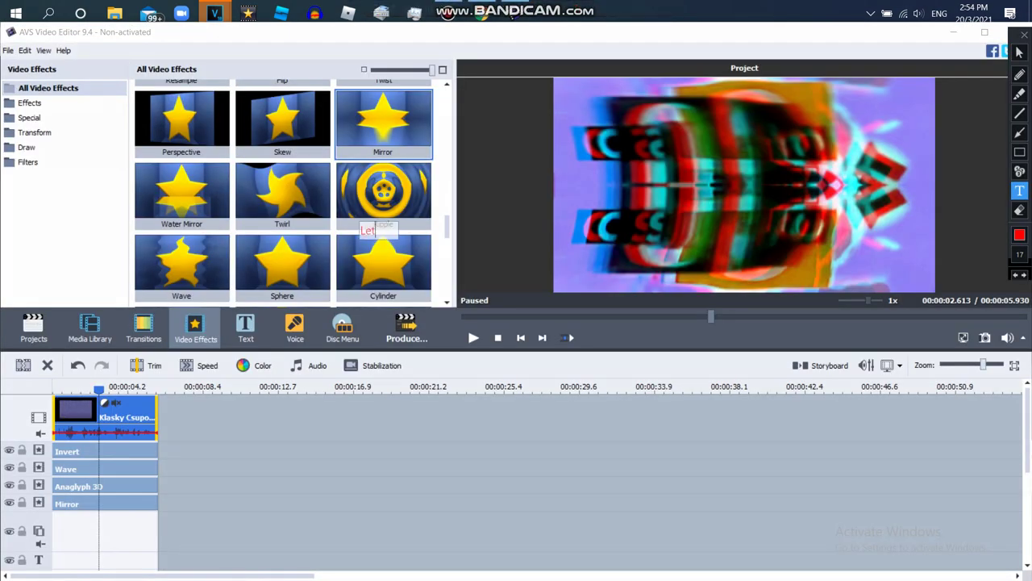
{"action": "type", "text": "Let's Rip O"}
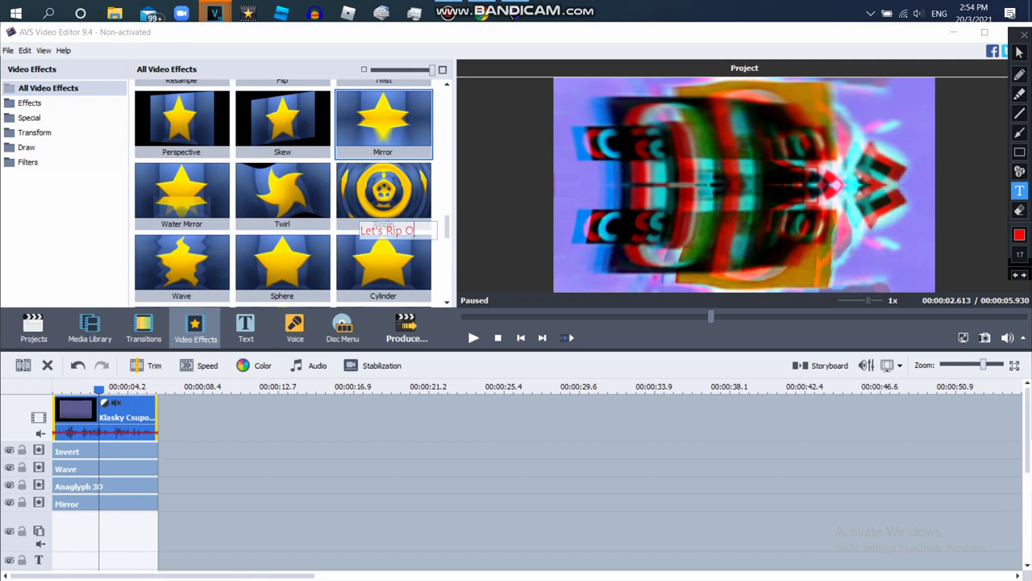
{"action": "type", "text": "ff The Audio"}
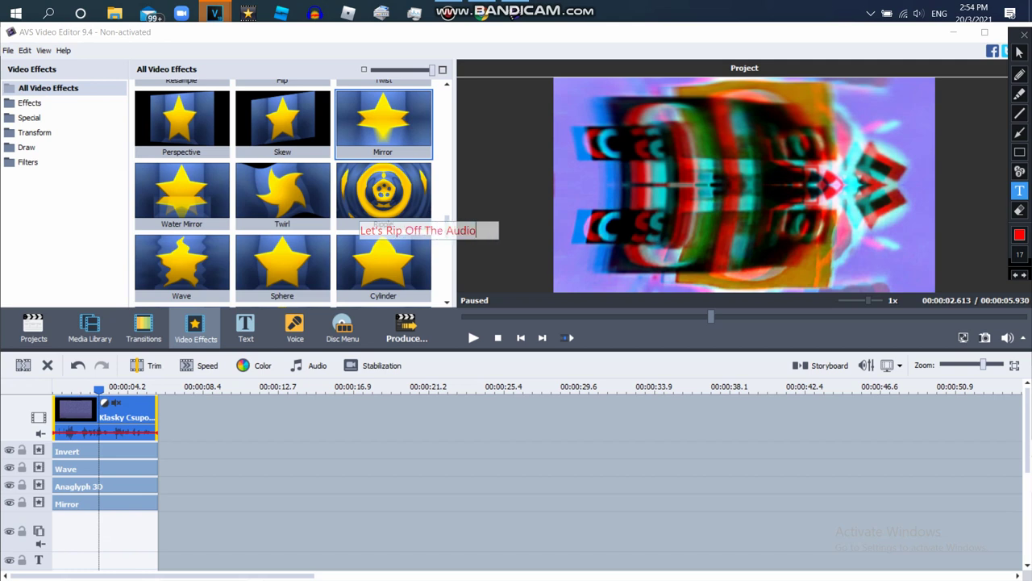
{"action": "type", "text": " Amd"}
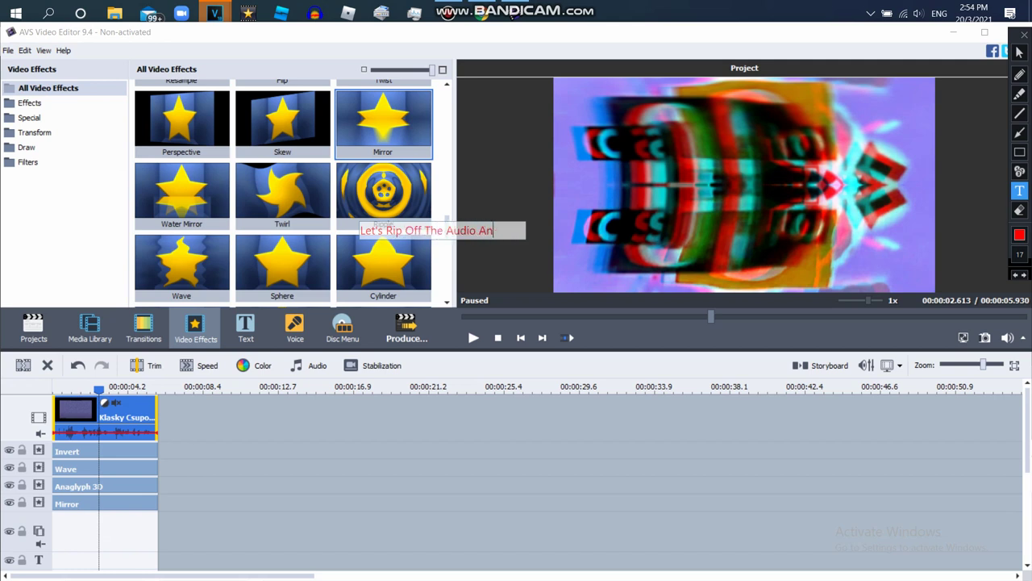
{"action": "type", "text": " We Are Done"}
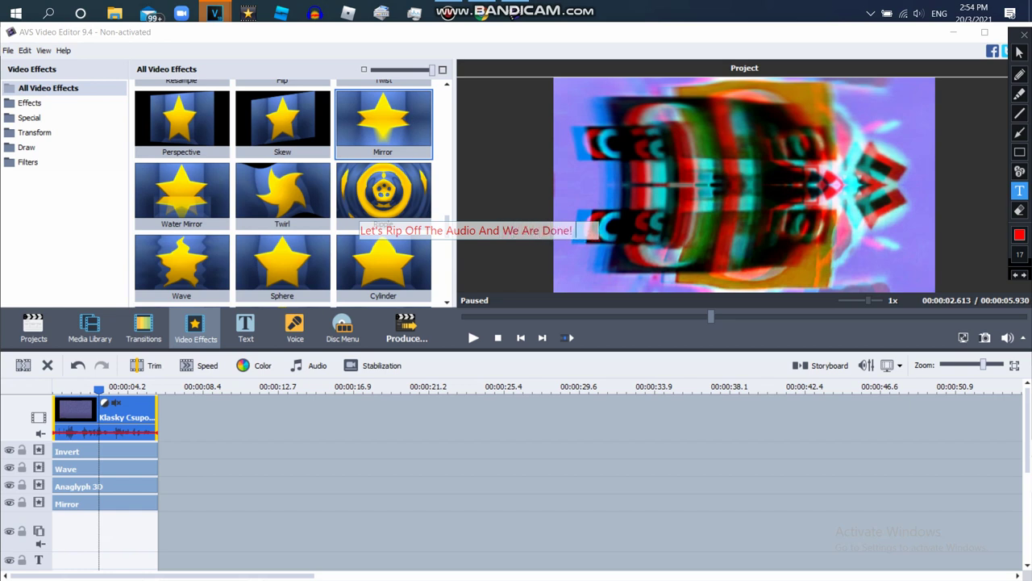
{"action": "type", "text": "! Let's Play The Sample."}
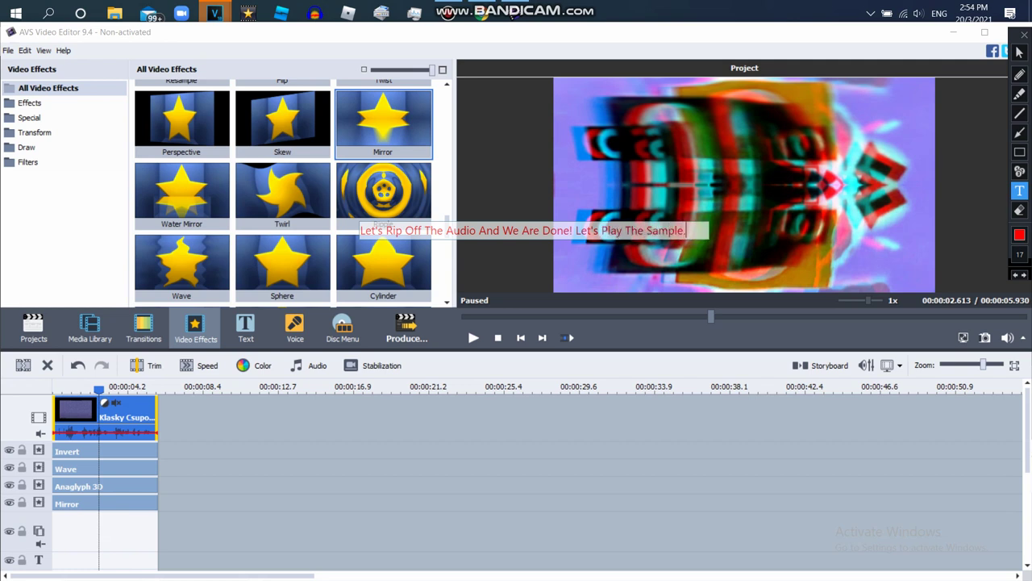
{"action": "key", "text": "Return"}
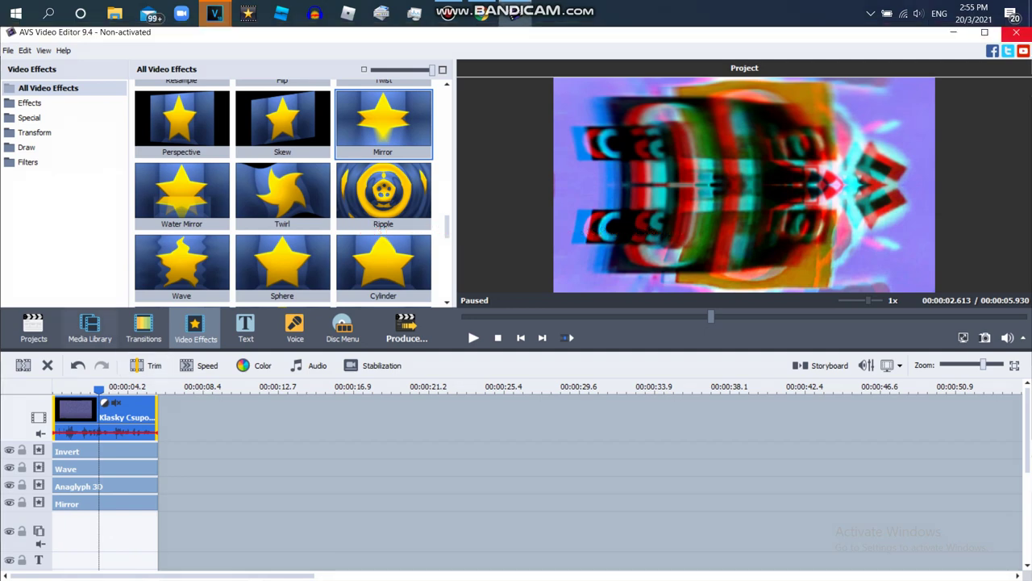
- Open the media import for the current project's media library
{"action": "left_click", "coordinate": [90, 327]}
{"action": "left_click", "coordinate": [64, 95]}
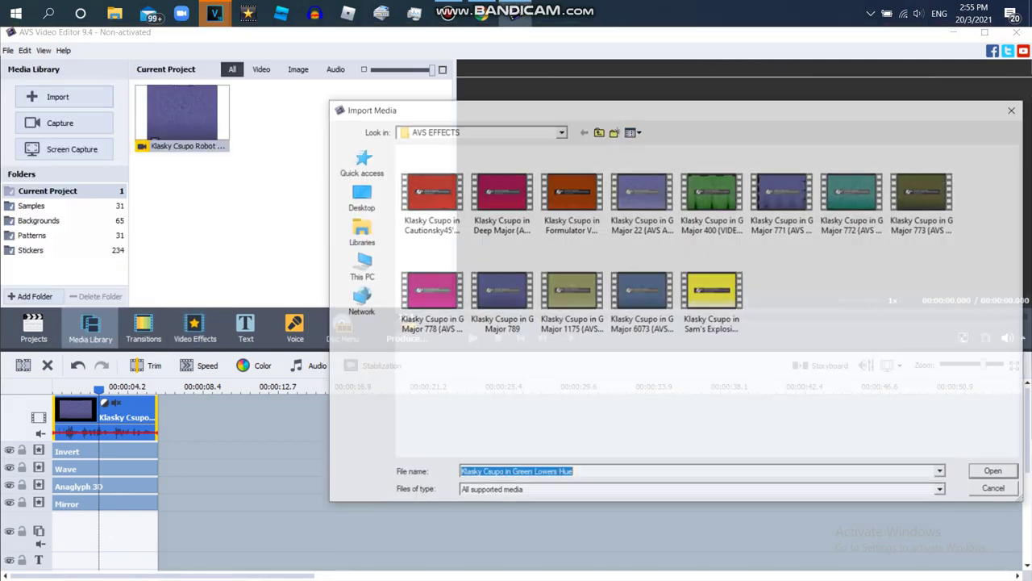
{"action": "left_click", "coordinate": [360, 266]}
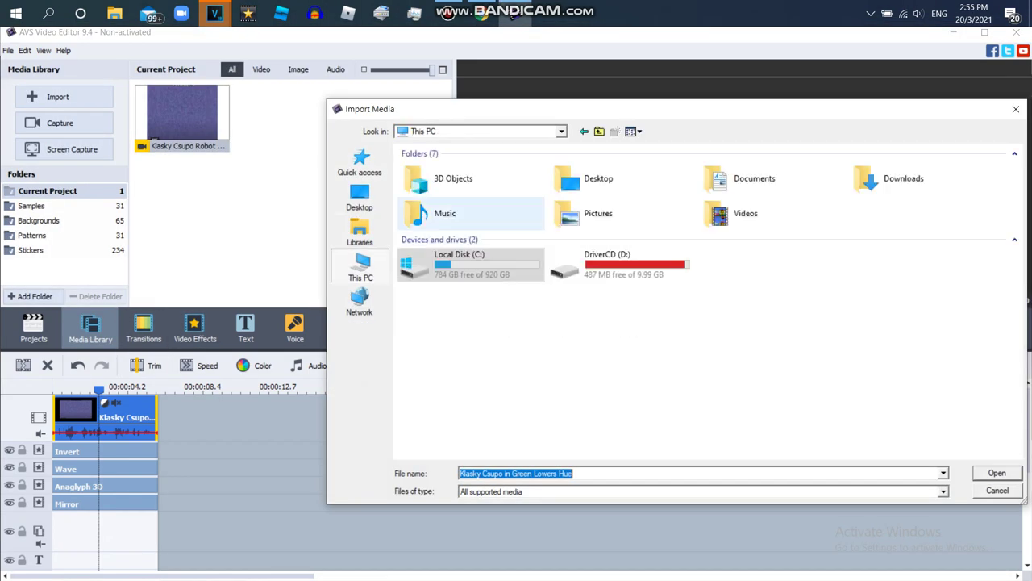
{"action": "double_click", "coordinate": [444, 208]}
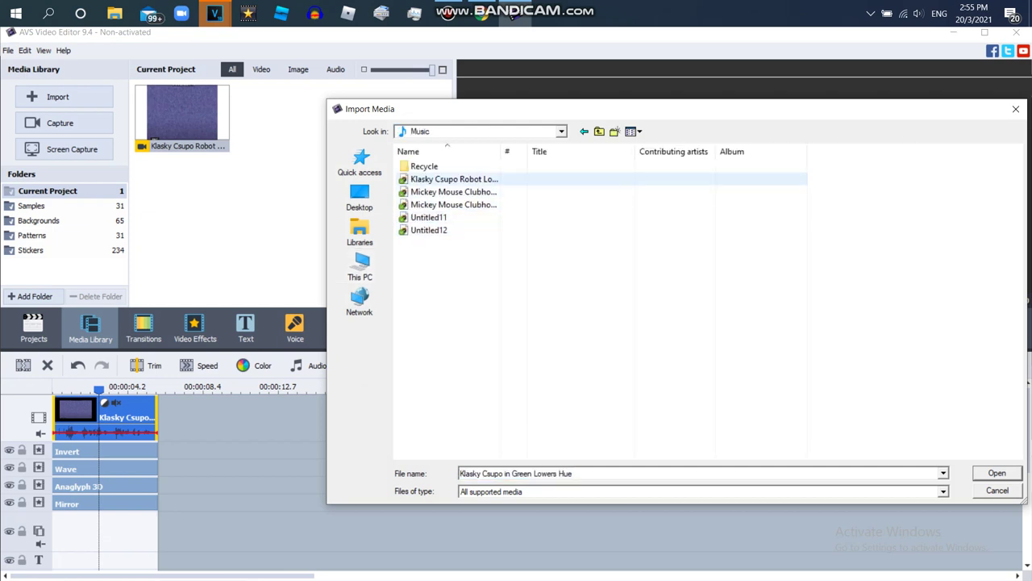
{"action": "double_click", "coordinate": [424, 166]}
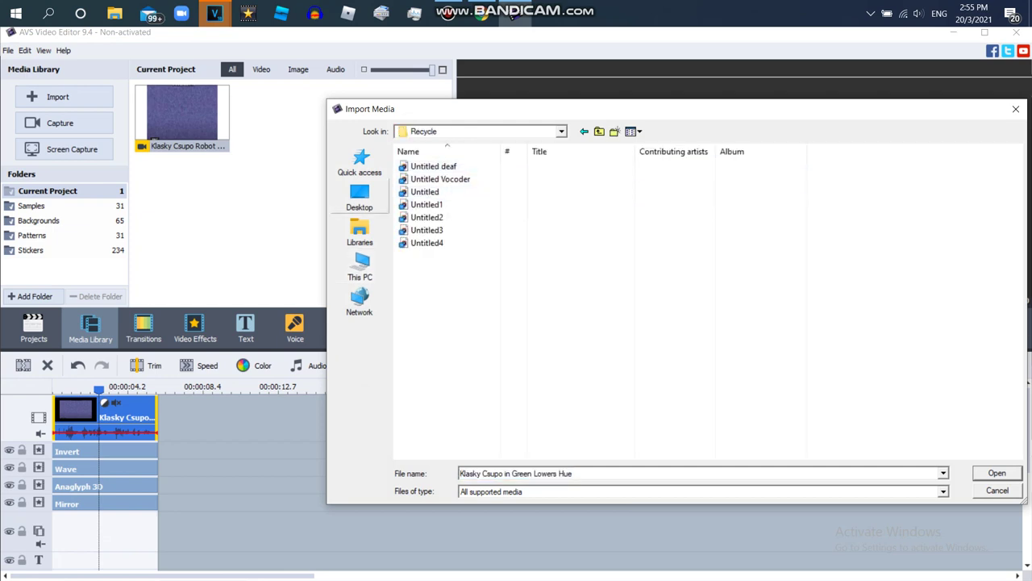
{"action": "left_click", "coordinate": [360, 266]}
- Import "Klasky Csupo Robot Logo in G Major 1255" from the Audacity folder in the Documents library
{"action": "left_click", "coordinate": [359, 232]}
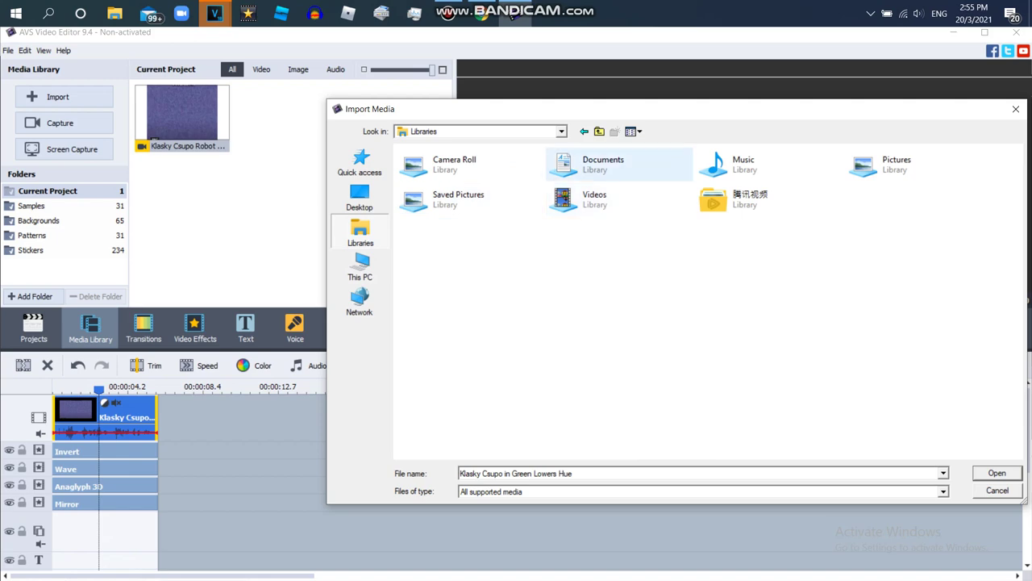
{"action": "double_click", "coordinate": [597, 165]}
{"action": "double_click", "coordinate": [427, 166]}
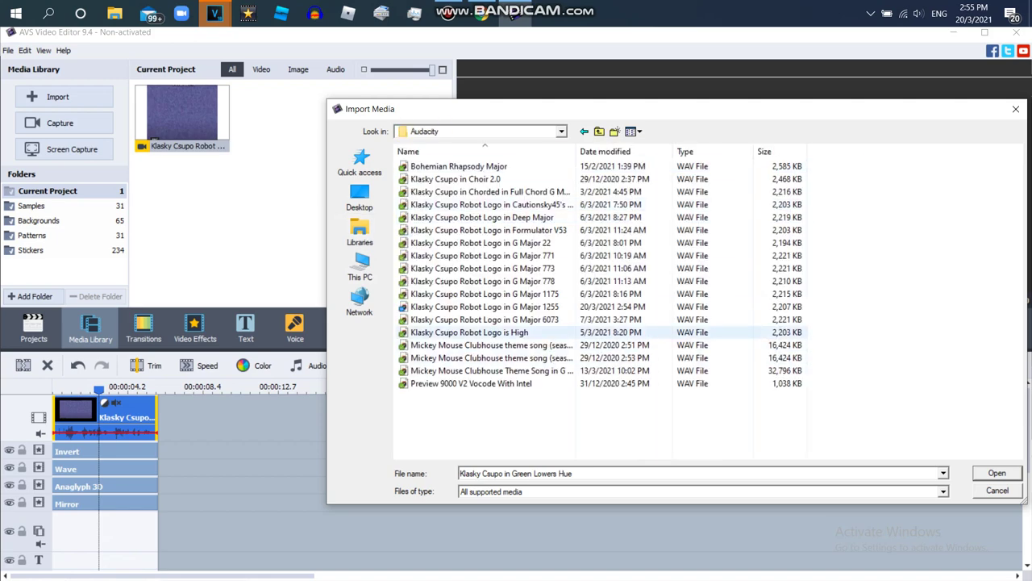
{"action": "double_click", "coordinate": [483, 307]}
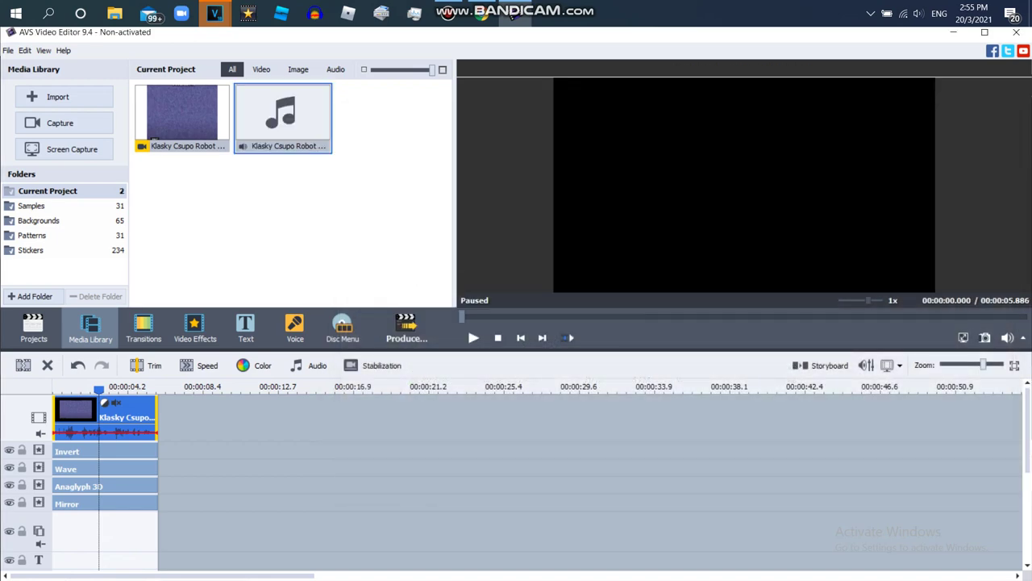
- Place the imported WAV at the start of the timeline's audio track and play the project from the beginning
{"action": "left_click_drag", "start_coordinate": [282, 117], "coordinate": [105, 530]}
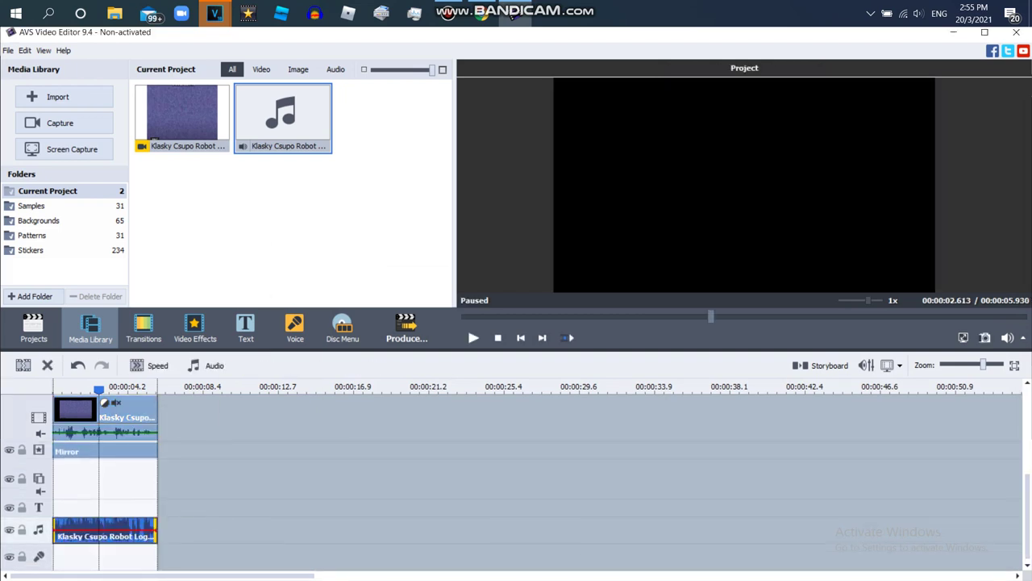
{"action": "key", "text": "Home"}
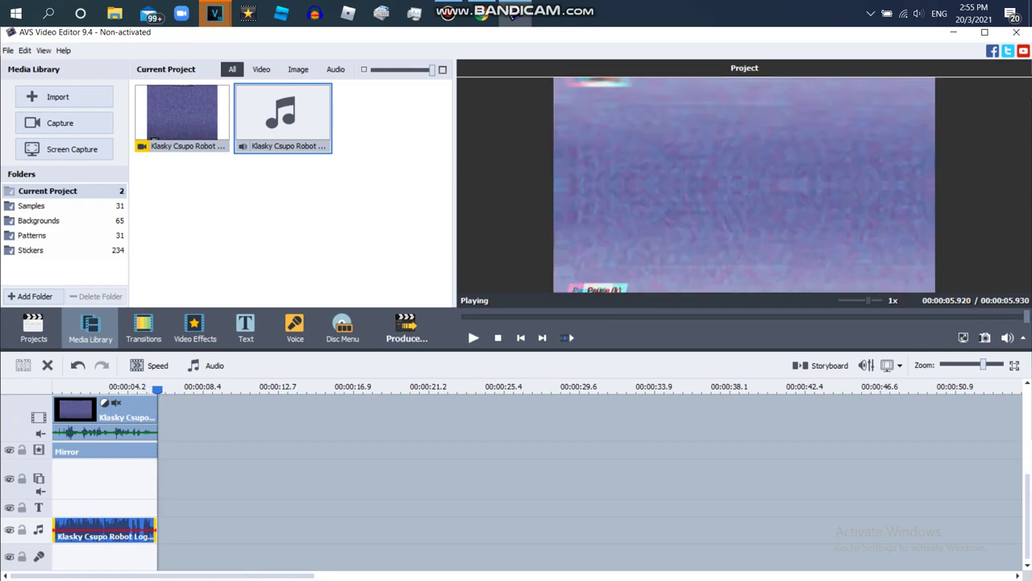
- Switch to the "How to Make Effect On Vegas Pro" project in VEGAS Pro and view its video preview full screen
{"action": "left_click", "coordinate": [214, 13]}
{"action": "left_click", "coordinate": [288, 81]}
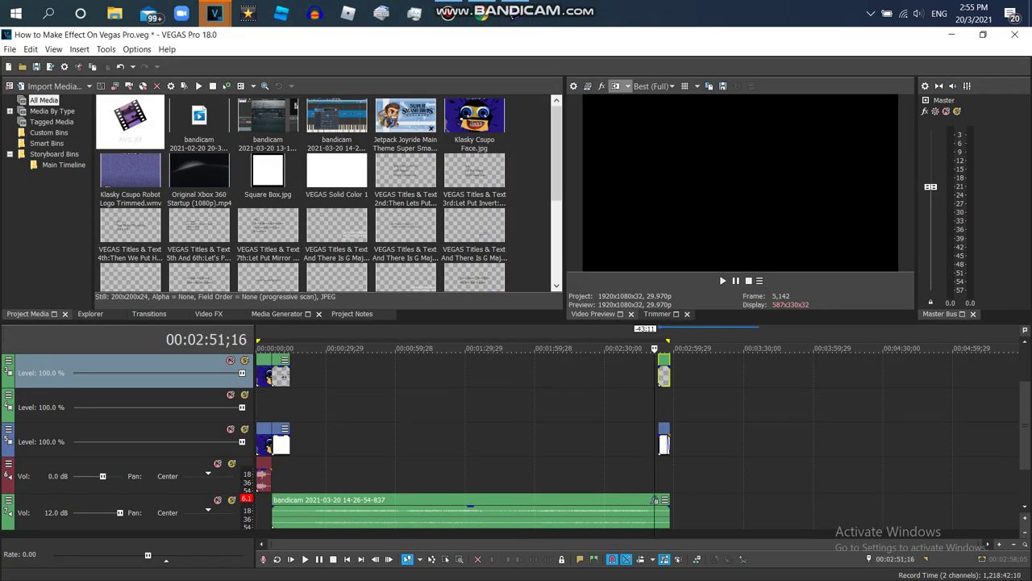
{"action": "left_click", "coordinate": [587, 86]}
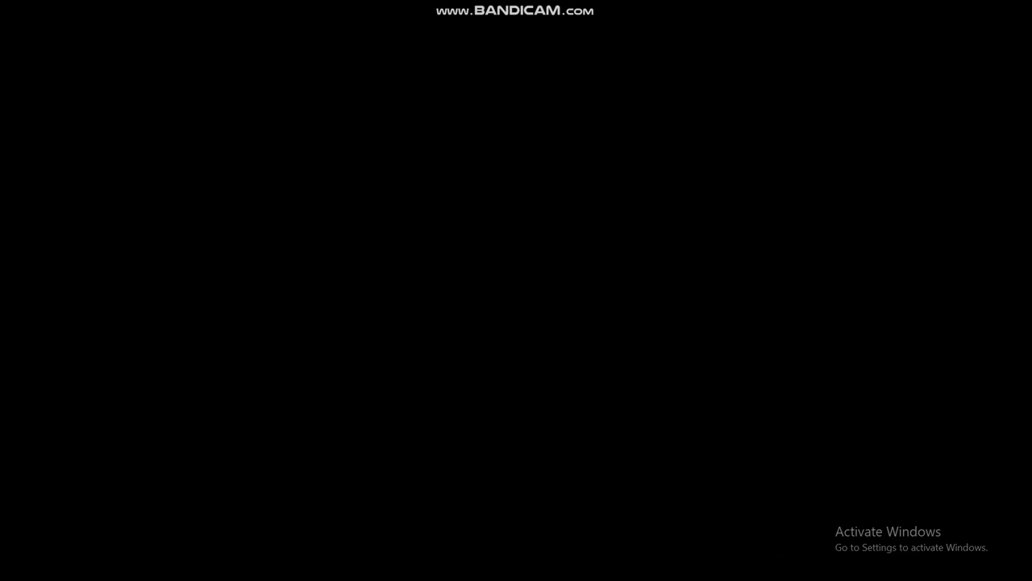
{"action": "key", "text": "Escape"}
{"action": "left_click", "coordinate": [449, 13]}
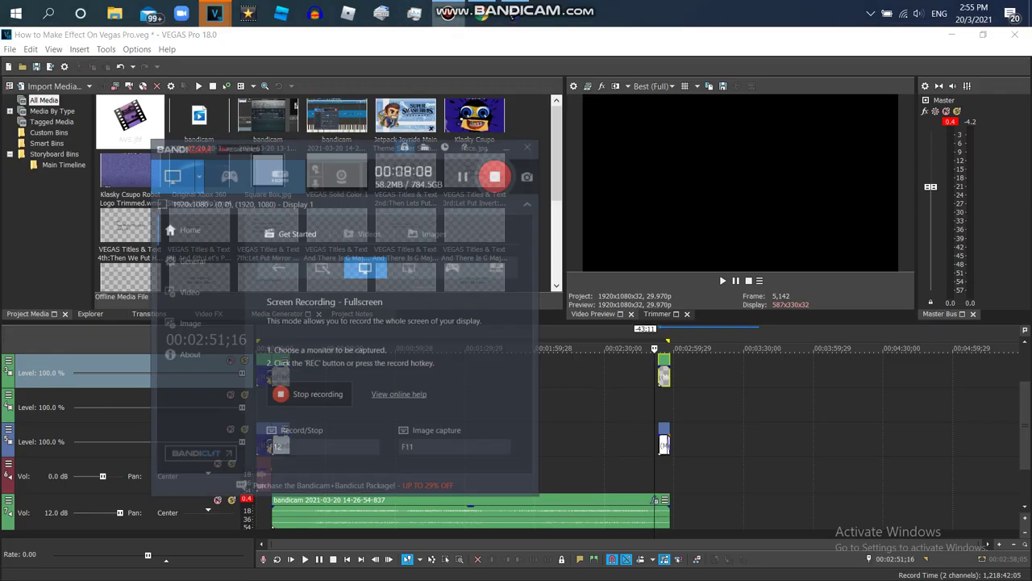